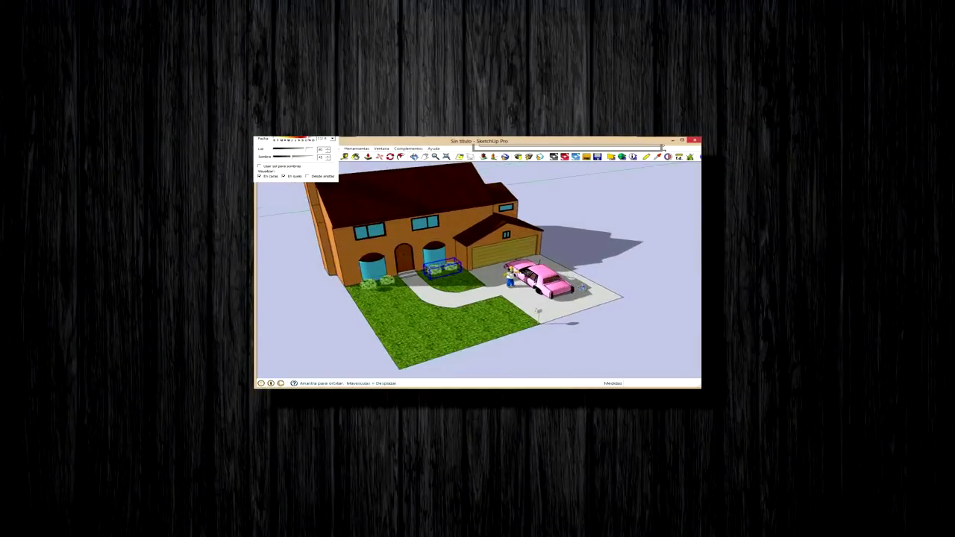
Open a new untitled model holding only the default person figure and the axes.
scroll(545, 317, "up", 2)
middle_click_drag(546, 317, 619, 365, "shift")
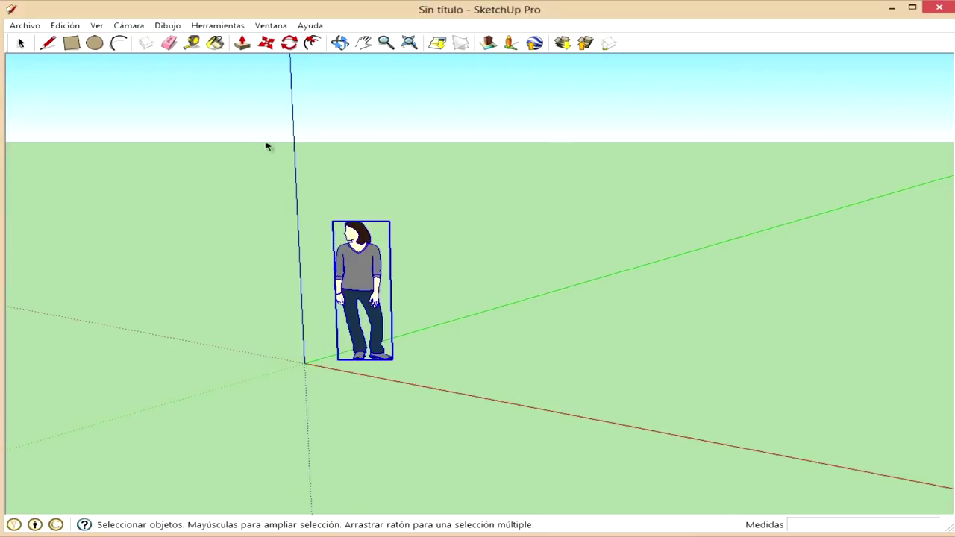
Delete the person figure and draw the first two rectangles on the ground.
key("Delete")
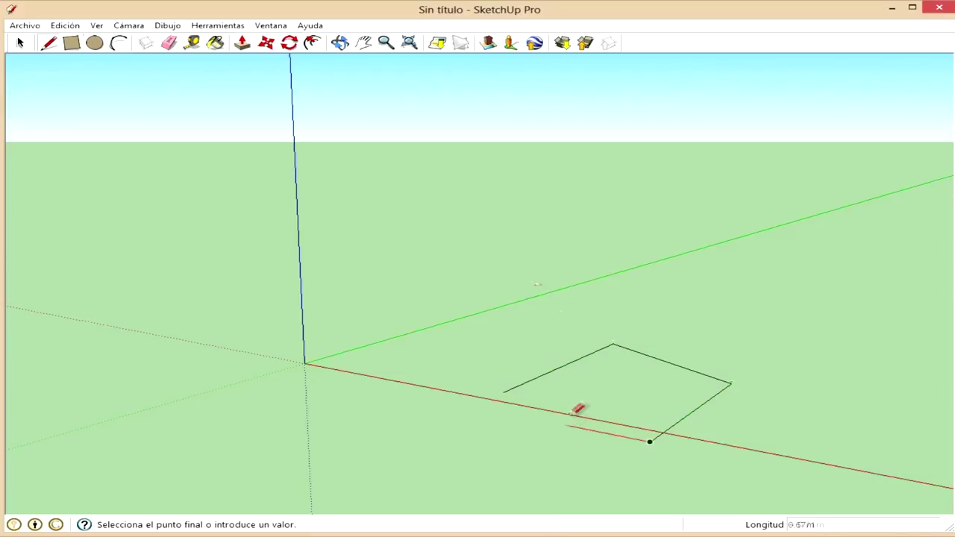
left_click(504, 391)
middle_click_drag(512, 386, 619, 366)
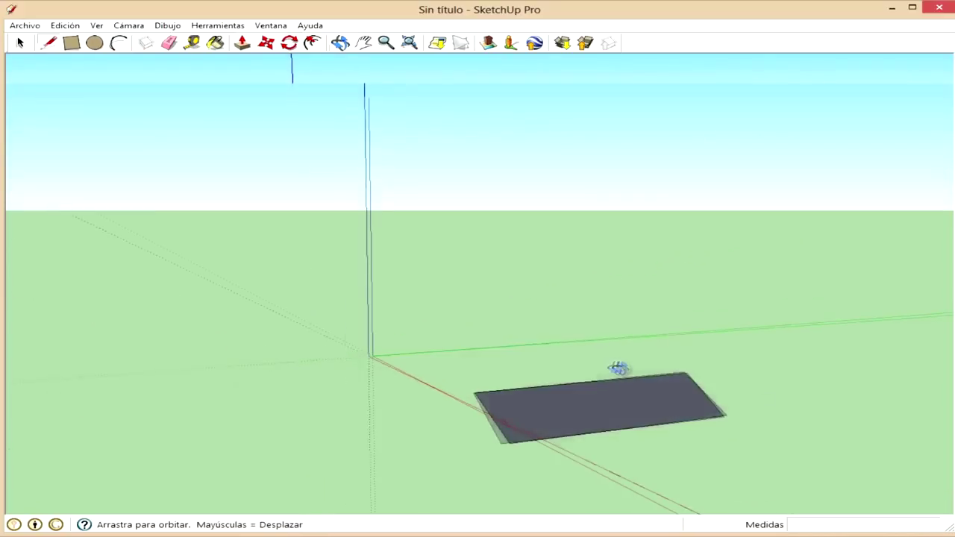
mouse_move(549, 358)
middle_mouse_down()
mouse_move(750, 479)
mouse_move(696, 396)
middle_mouse_up()
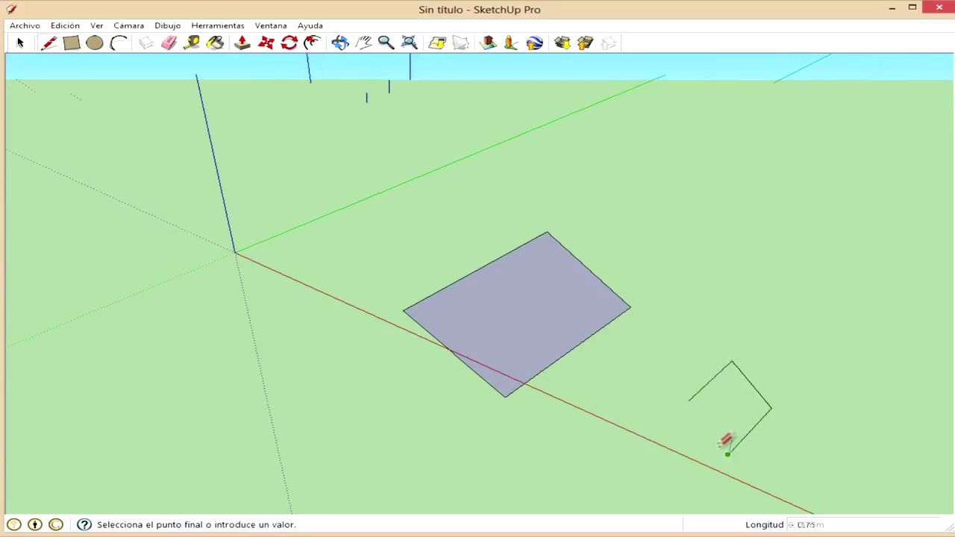
left_click(688, 401)
mouse_move(473, 199)
middle_mouse_down()
mouse_move(619, 299)
mouse_move(796, 369)
middle_mouse_up()
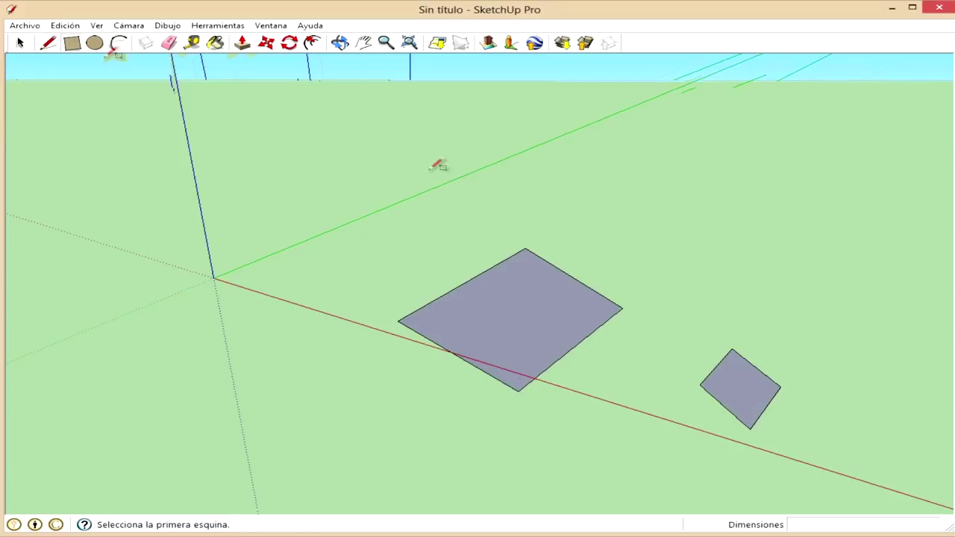
Draw a 2.02m by 1.50m rectangle, a long rectangle at right and one at lower right.
left_click(593, 187)
left_click(694, 247)
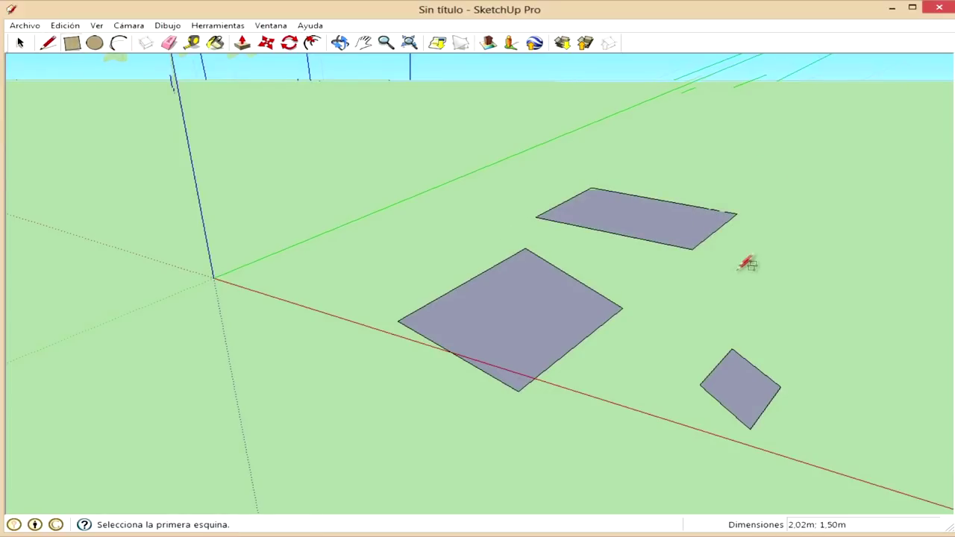
left_click(891, 155)
left_click(794, 369)
left_click(867, 434)
Draw two circles and a small arc near the origin on the ground.
mouse_move(864, 438)
middle_mouse_down()
mouse_move(697, 481)
mouse_move(674, 239)
mouse_move(786, 416)
mouse_move(526, 195)
middle_mouse_up()
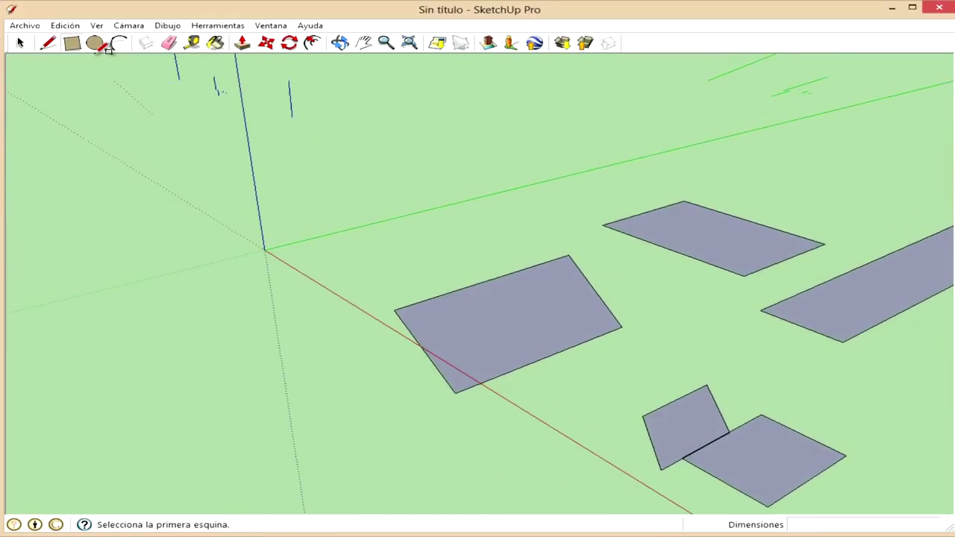
left_click(484, 240)
left_click(597, 135)
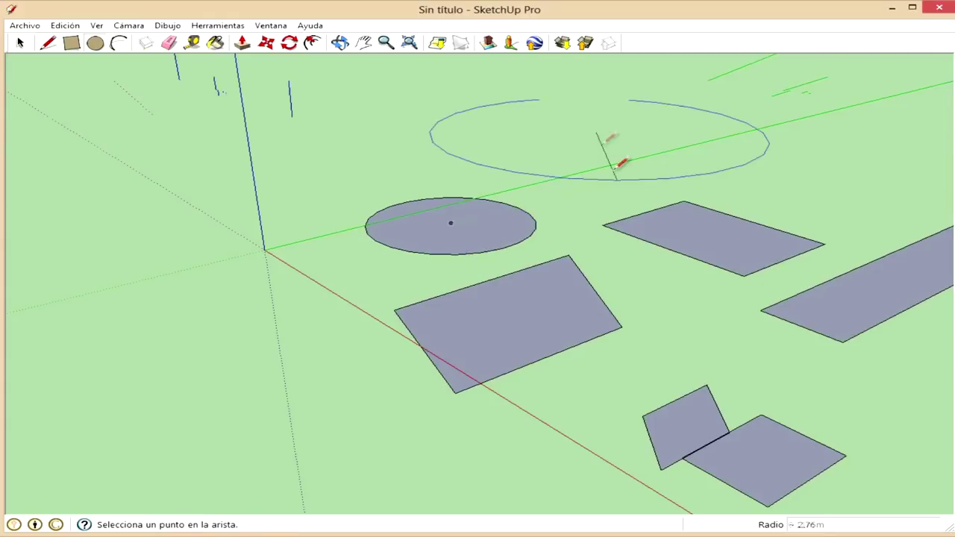
left_click(623, 155)
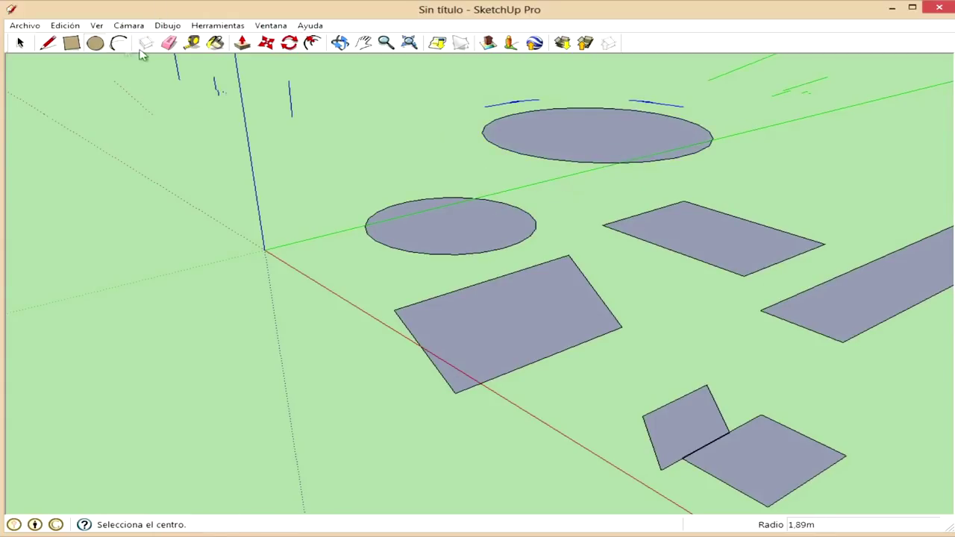
left_click(244, 258)
left_click(269, 218)
middle_click_drag(252, 299, 249, 249)
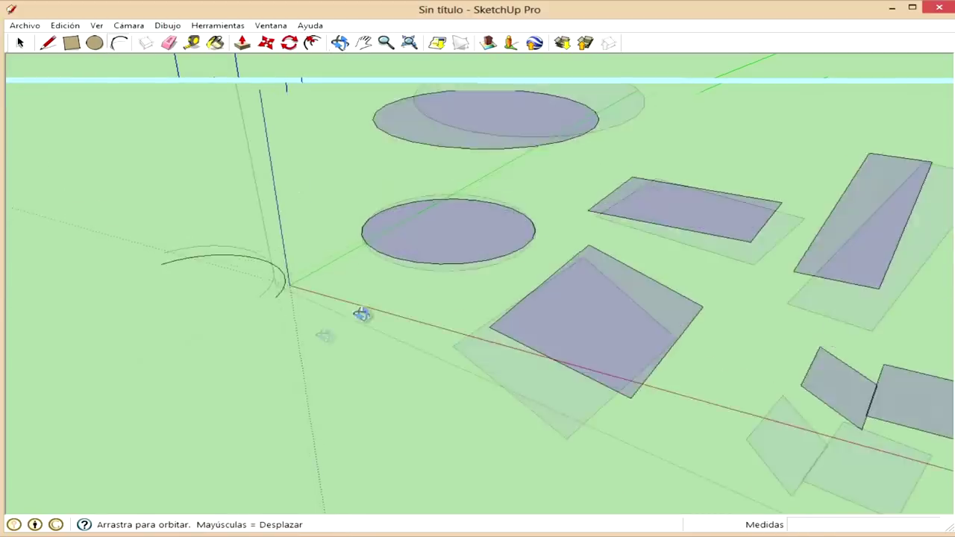
scroll(249, 249, "down", 2)
middle_click_drag(439, 272, 395, 320)
scroll(395, 320, "up", 2)
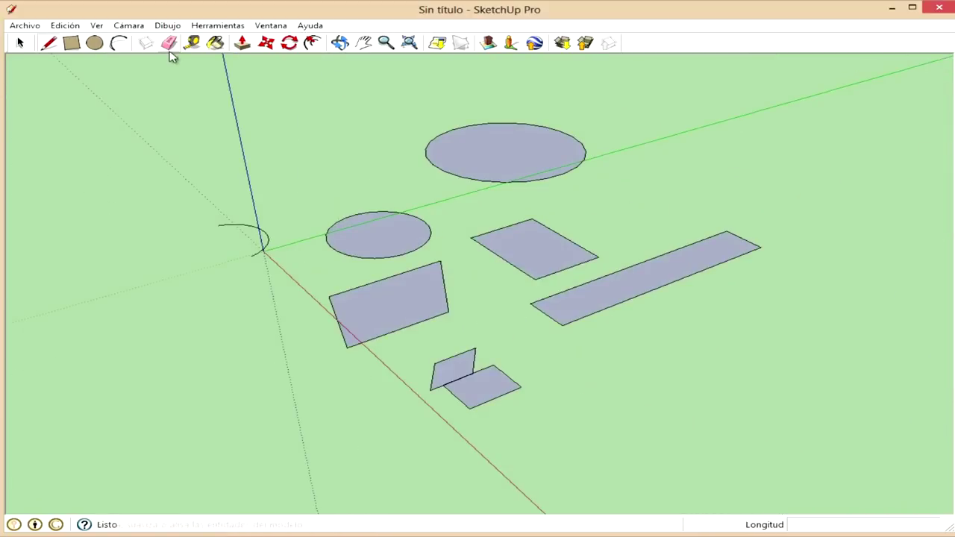
left_click(169, 46)
Erase the edge so the upright face beside the small lower rectangle disappears.
scroll(520, 358, "up", 1)
scroll(441, 356, "up", 2)
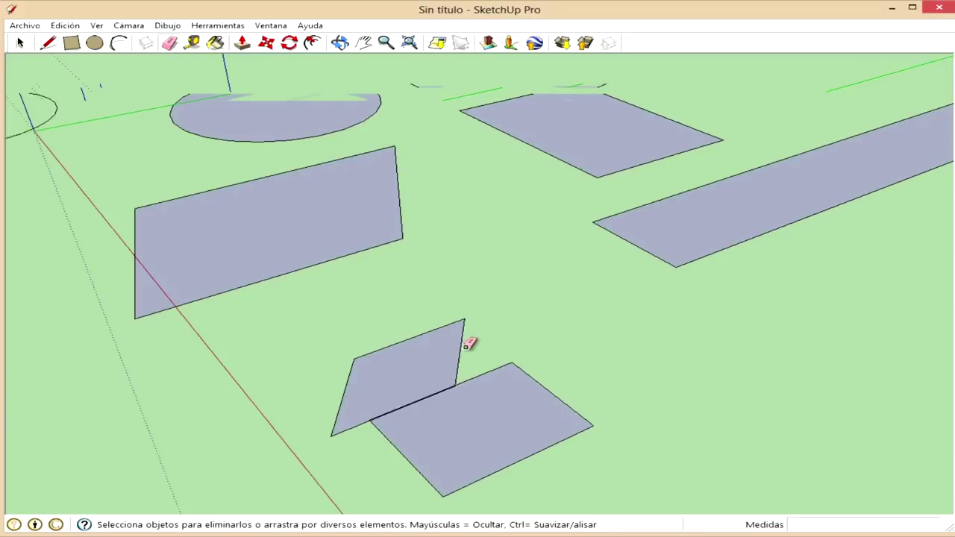
left_click(462, 342)
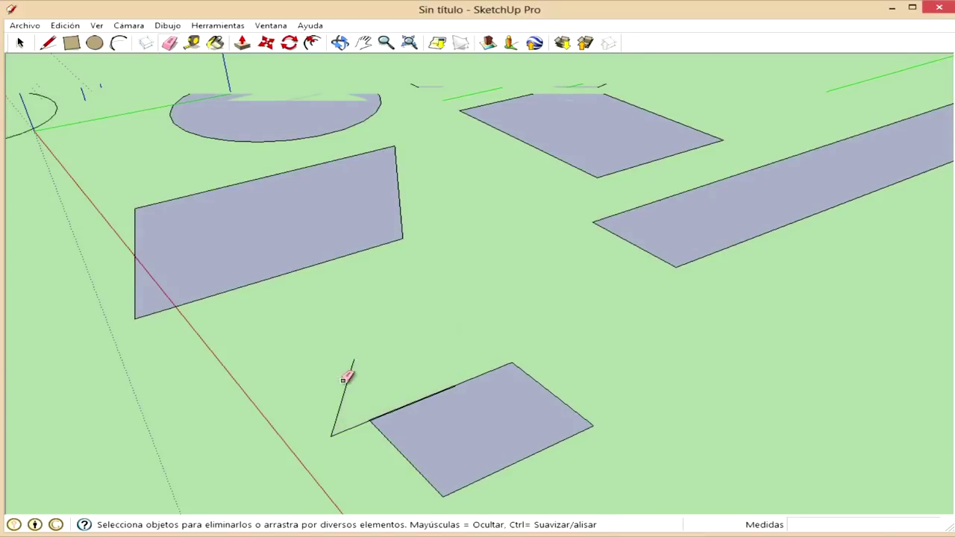
scroll(166, 105, "down", 1)
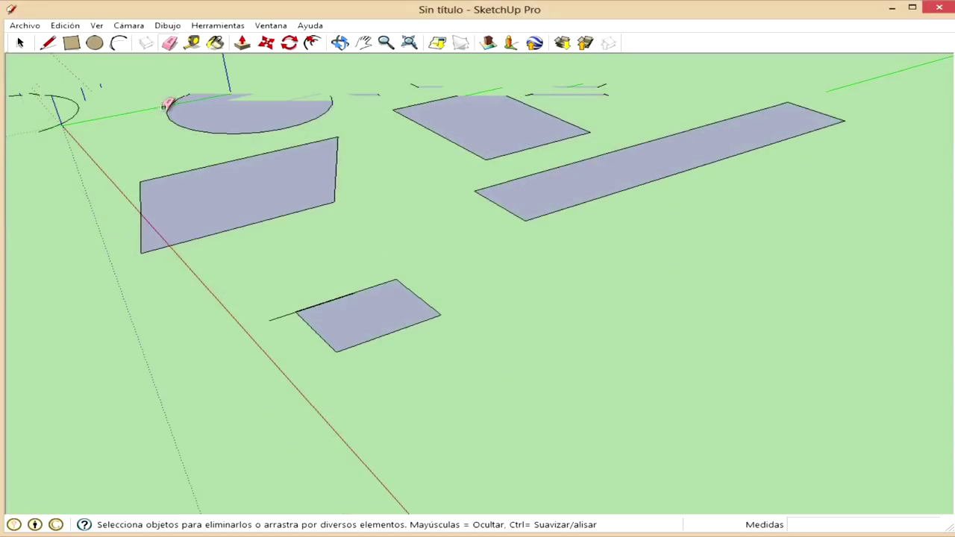
Measure the rectangle's corners with the Tape Measure, reading 0.92m and 1.82m.
left_click(193, 44)
left_click(344, 343)
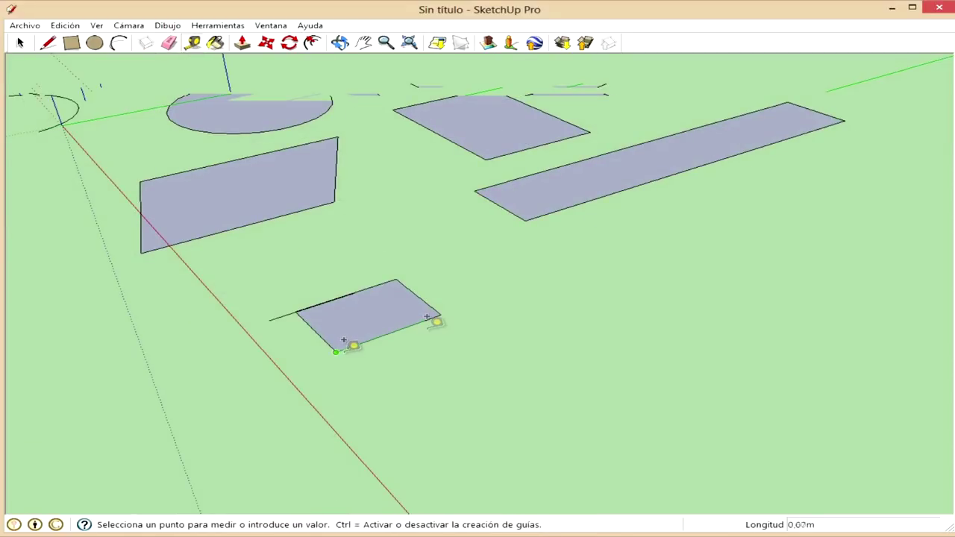
left_click(441, 306)
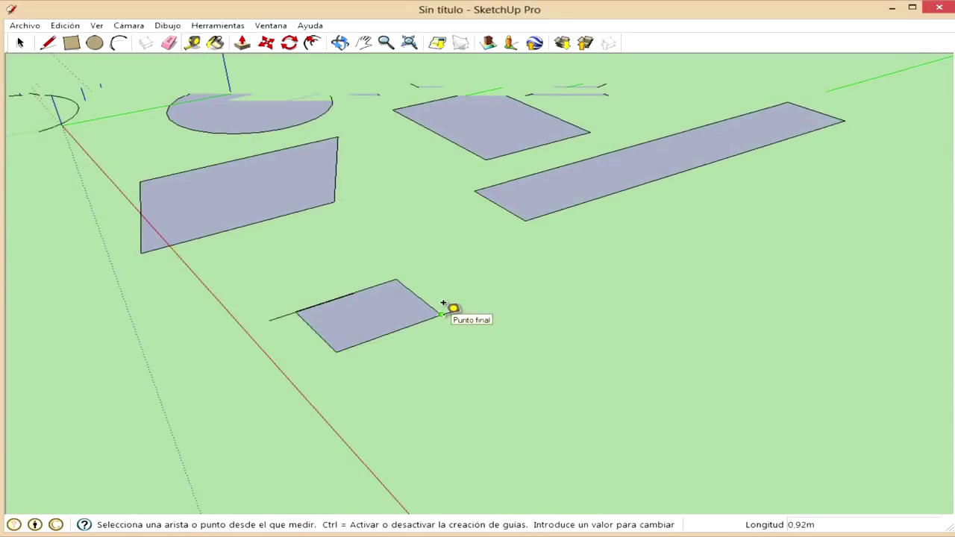
left_click(338, 195)
left_click(343, 122)
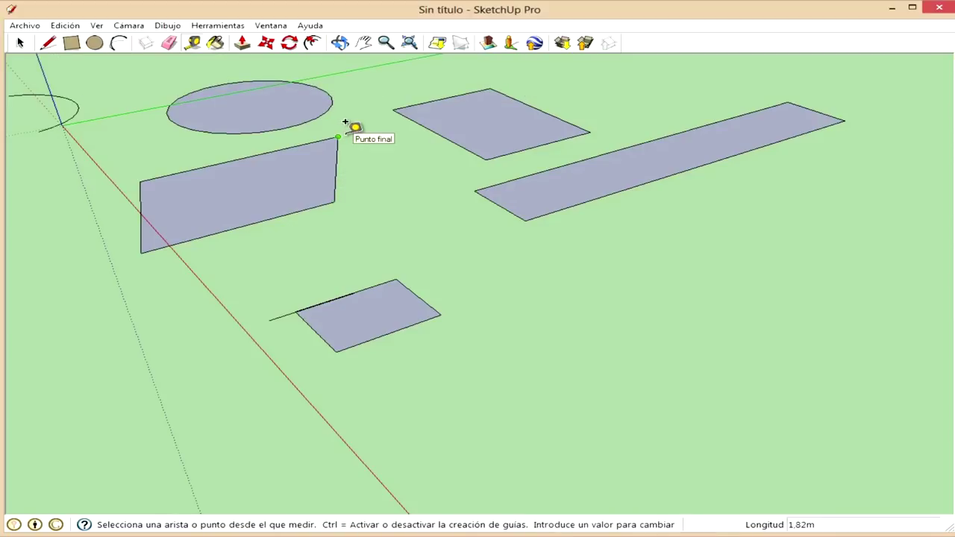
Start the Paint Bucket and browse the Materiales collections to the Metal folder.
left_click(216, 42)
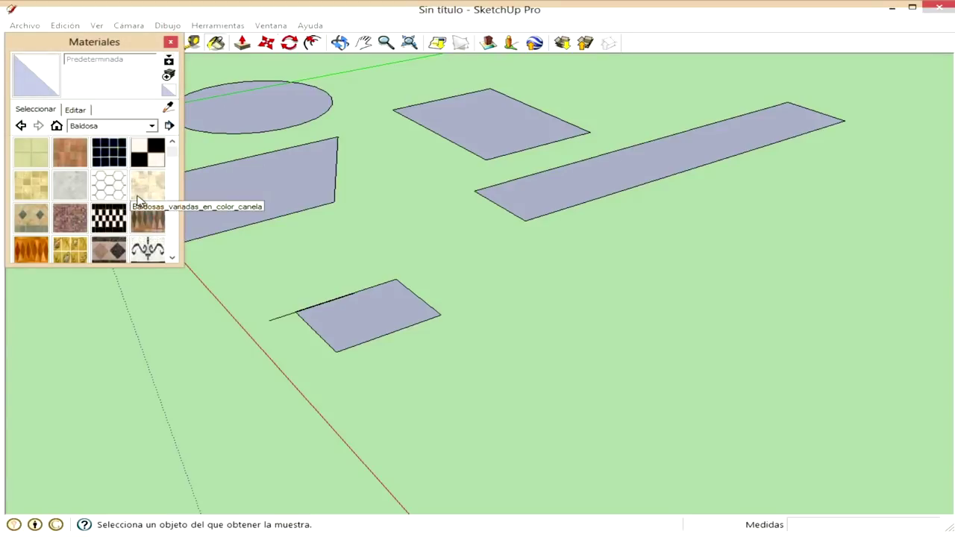
left_click(137, 200)
left_click(105, 125)
scroll(100, 154, "up", 2)
left_click(109, 150)
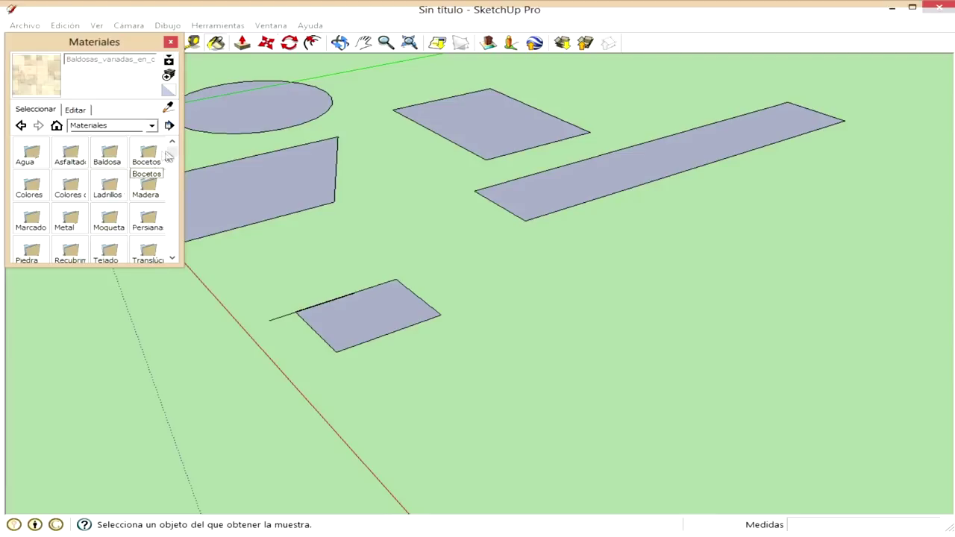
scroll(164, 157, "down", 3)
scroll(164, 179, "up", 2)
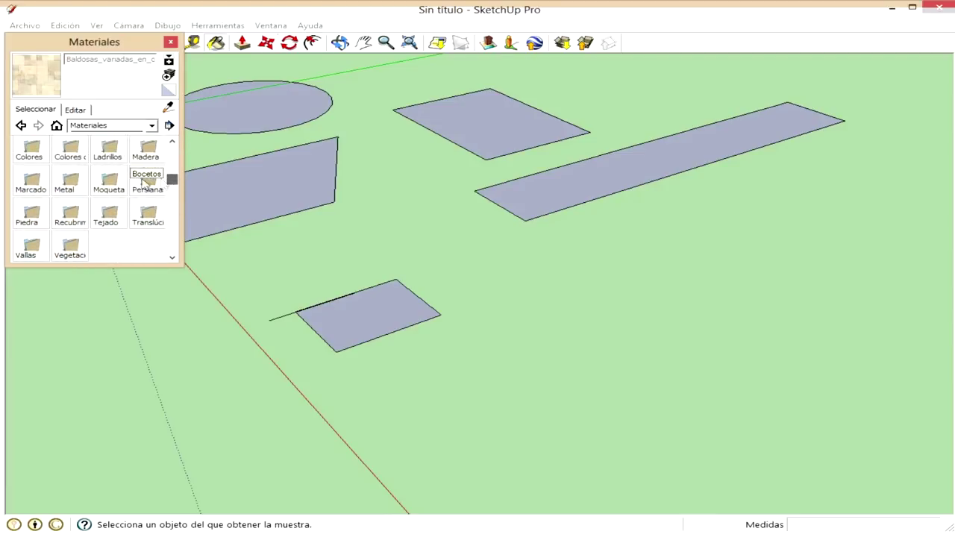
left_click(66, 184)
scroll(170, 157, "down", 2)
scroll(172, 171, "down", 3)
scroll(172, 171, "up", 4)
Paint two rectangles and the small circle with Metal_Perforated_Angle.
left_click(158, 225)
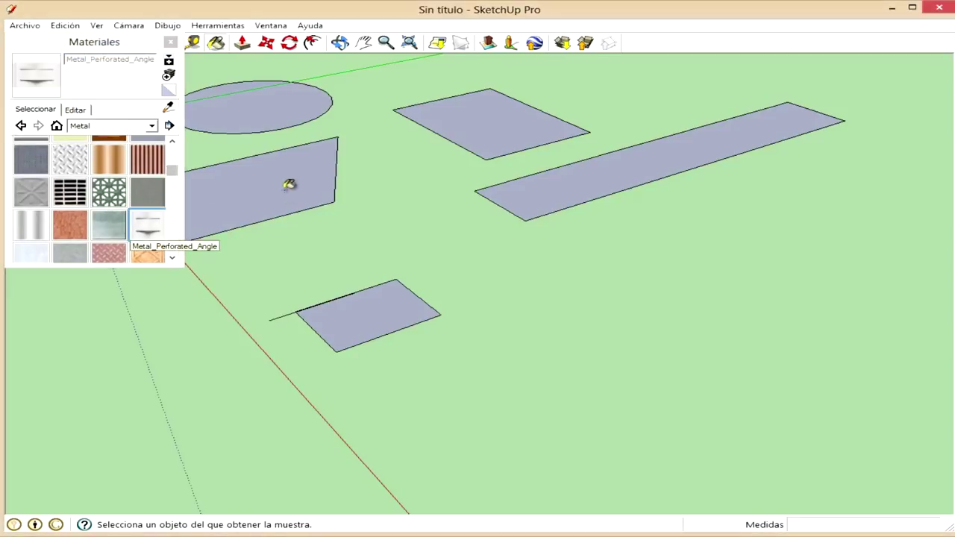
left_click(288, 186)
scroll(284, 191, "up", 2)
mouse_move(279, 194)
middle_mouse_down()
mouse_move(371, 315)
mouse_move(404, 411)
mouse_move(540, 214)
mouse_move(678, 298)
mouse_move(448, 284)
middle_mouse_up()
left_click(694, 450)
scroll(321, 362, "down", 3)
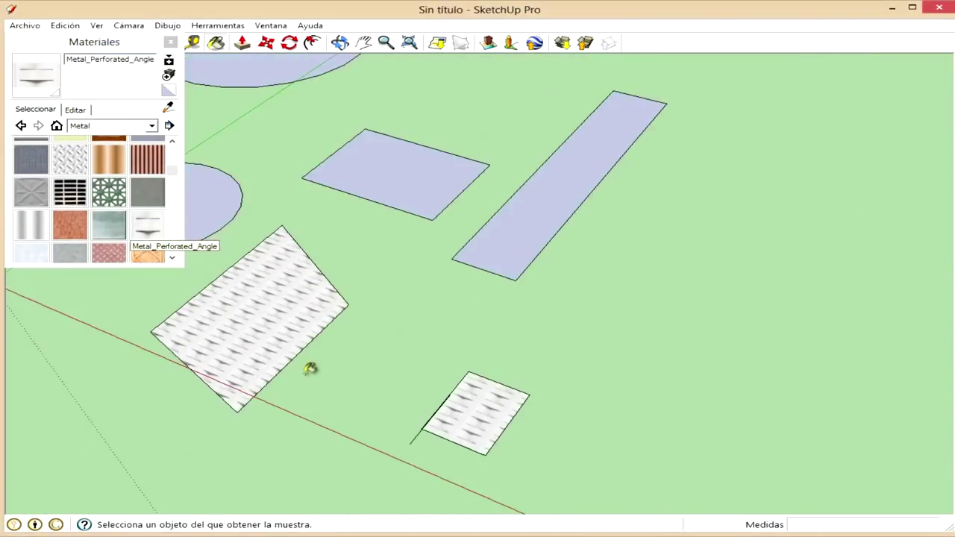
middle_click_drag(311, 366, 567, 371)
left_click(368, 402)
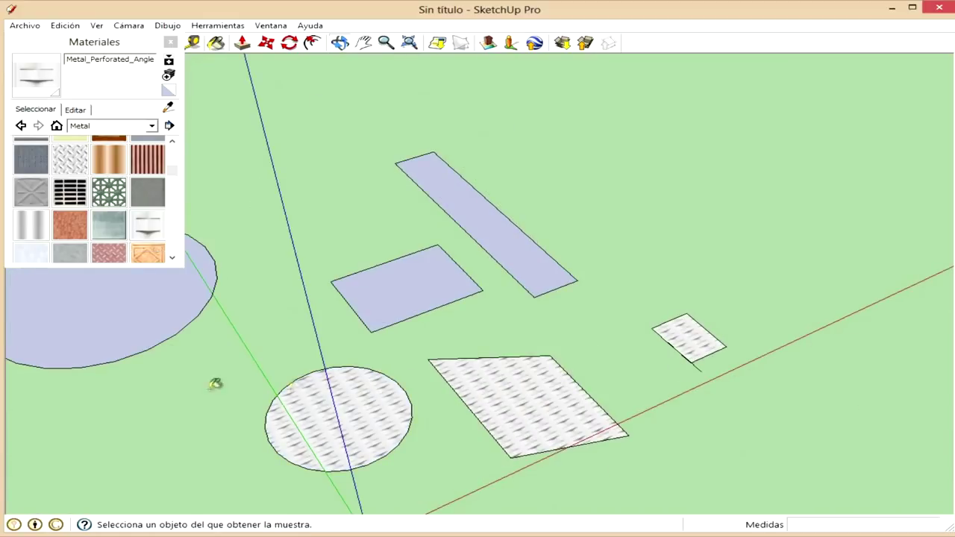
Paint the large circle and middle rectangle with Metal_Grate_Crossing, then close Materials.
left_click(131, 200)
left_click(142, 306)
left_click(371, 286)
middle_click_drag(550, 284, 356, 411)
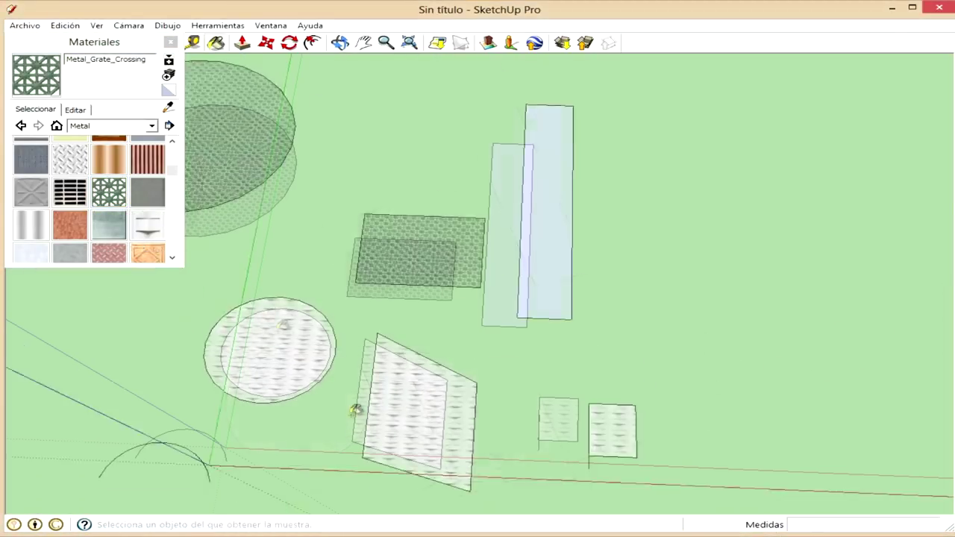
scroll(388, 358, "down", 3)
middle_click_drag(672, 377, 405, 187)
scroll(405, 187, "up", 1)
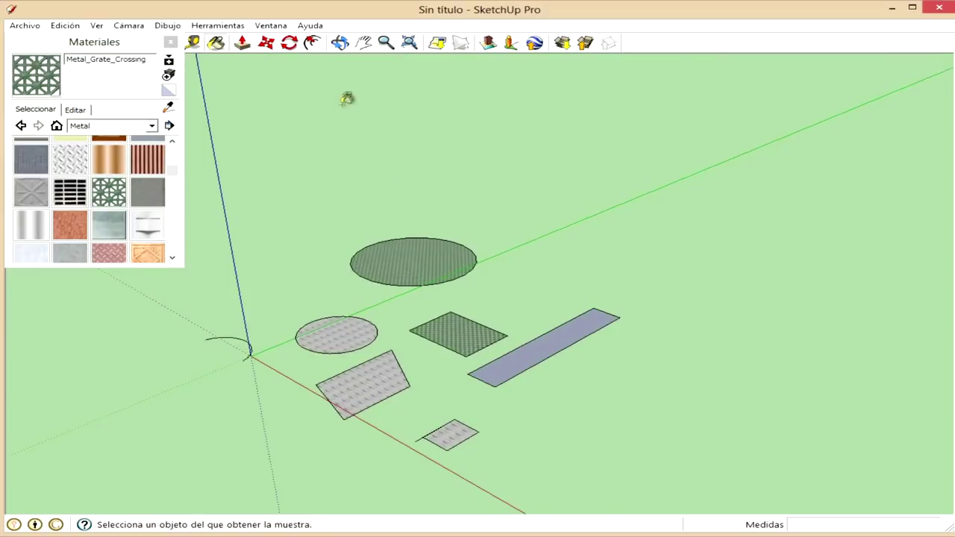
left_click(169, 42)
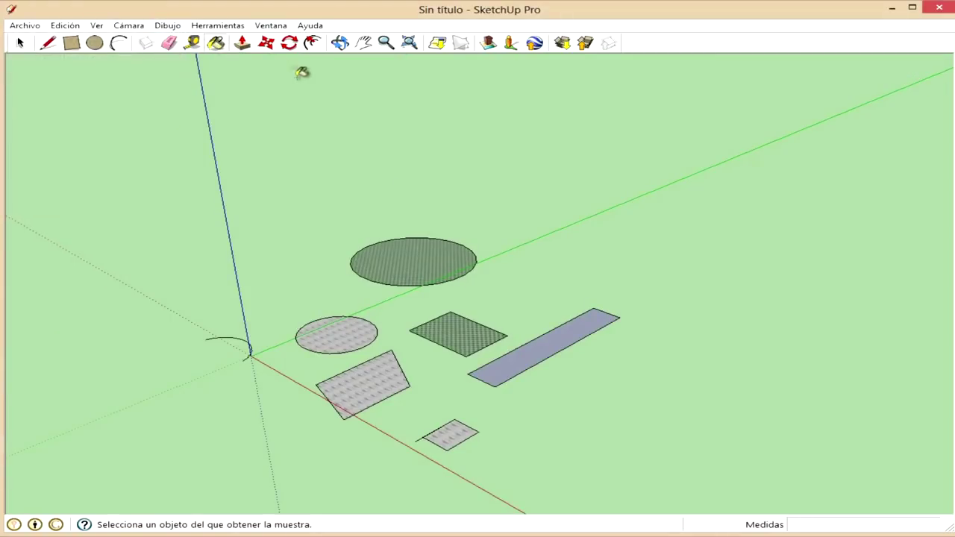
Push/Pull the long rectangle to 0.56 m and raise the other rectangles and both circles into solids.
left_click(241, 42)
scroll(276, 153, "up", 1)
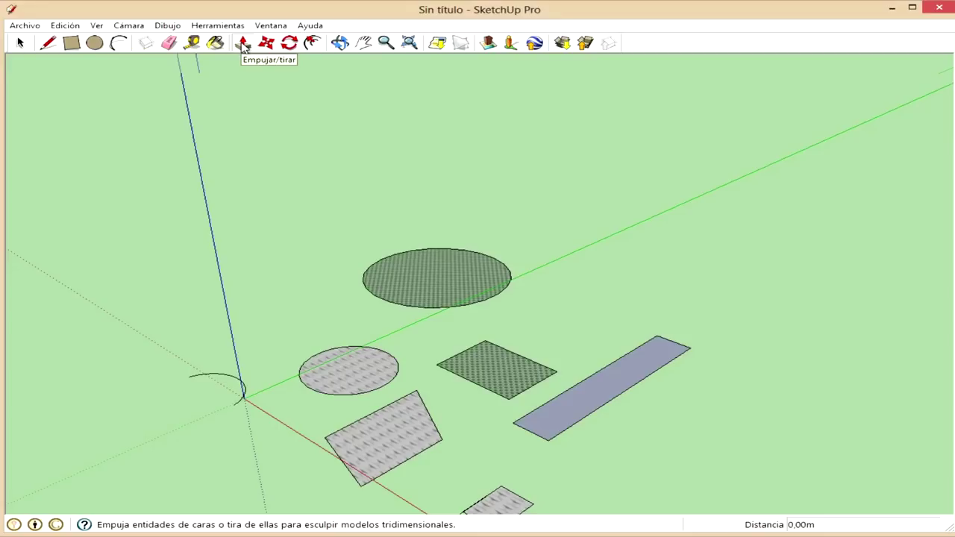
middle_click_drag(496, 365, 681, 392)
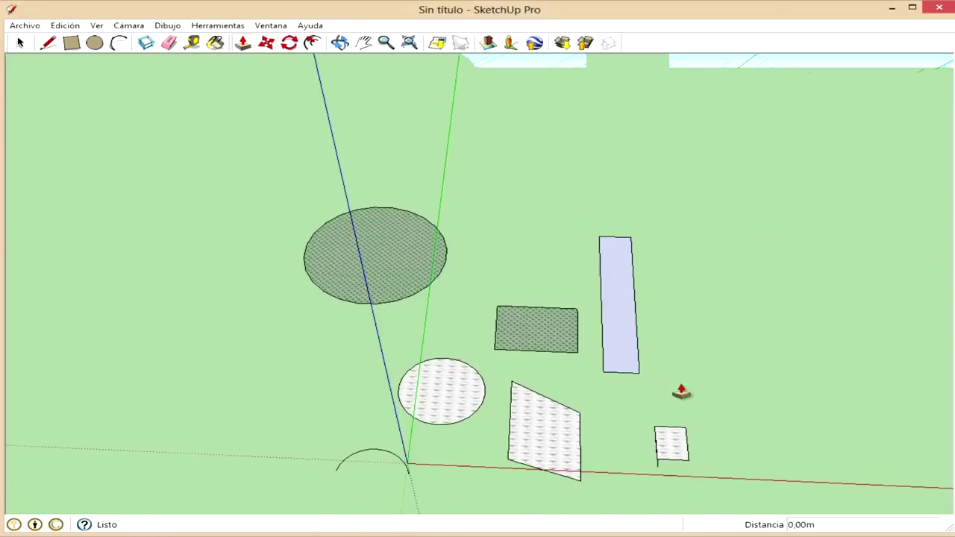
scroll(681, 392, "up", 3)
mouse_move(635, 383)
middle_mouse_down()
mouse_move(517, 196)
mouse_move(587, 335)
middle_mouse_up()
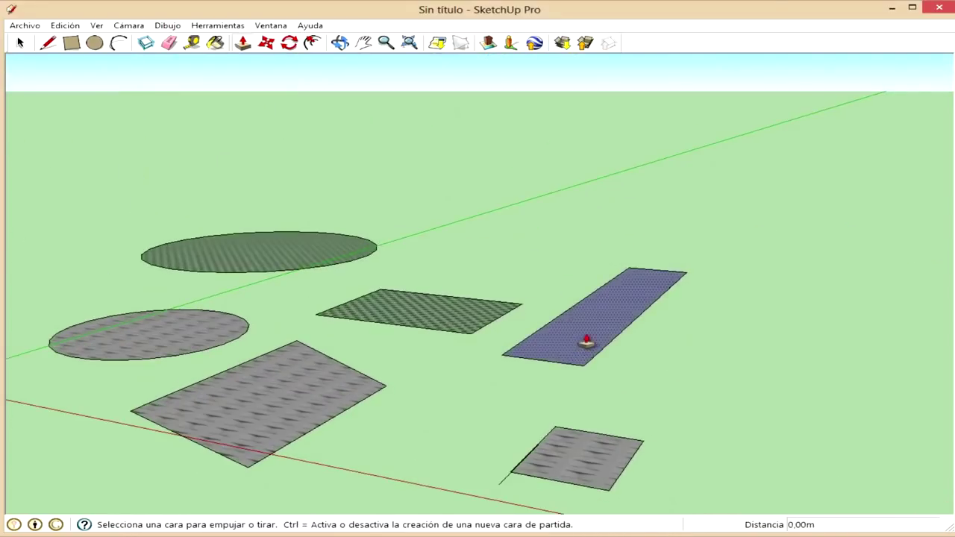
left_click_drag(586, 335, 586, 299)
left_click_drag(437, 320, 482, 316)
left_click_drag(589, 451, 575, 396)
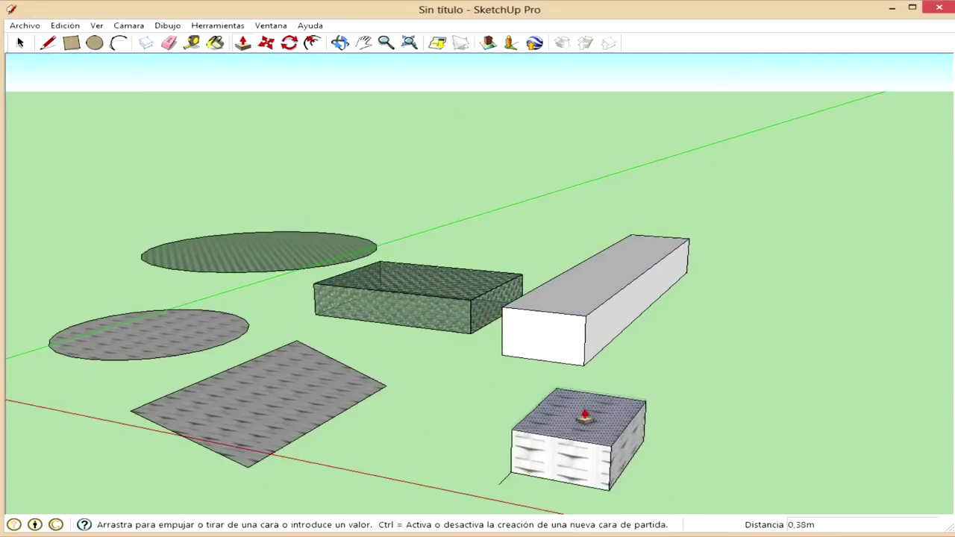
left_click_drag(264, 412, 264, 370)
left_click_drag(171, 324, 139, 273)
left_click_drag(254, 252, 282, 196)
Reshape the white box into a tall block, making it 0.85m thinner.
mouse_move(282, 196)
middle_mouse_down()
mouse_move(641, 441)
mouse_move(614, 354)
mouse_move(750, 380)
mouse_move(71, 326)
middle_mouse_up()
scroll(183, 390, "down", 2)
mouse_move(184, 390)
middle_mouse_down()
mouse_move(622, 435)
mouse_move(560, 385)
middle_mouse_up()
scroll(455, 298, "down", 2)
scroll(662, 464, "up", 3)
mouse_move(662, 464)
middle_mouse_down()
mouse_move(401, 238)
mouse_move(780, 222)
middle_mouse_up()
scroll(780, 222, "up", 3)
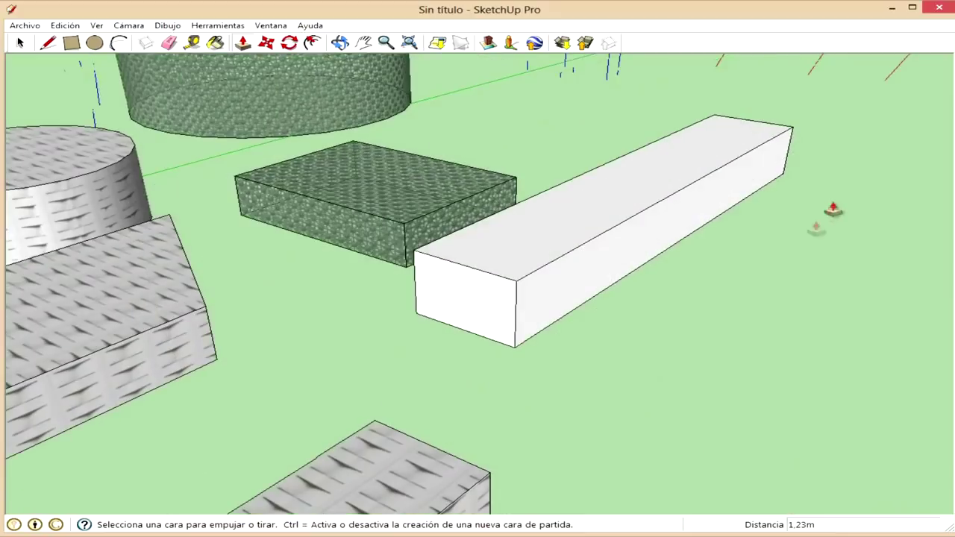
scroll(657, 322, "down", 2)
scroll(657, 321, "down", 2)
mouse_move(695, 324)
middle_mouse_down()
mouse_move(420, 279)
mouse_move(603, 378)
middle_mouse_up()
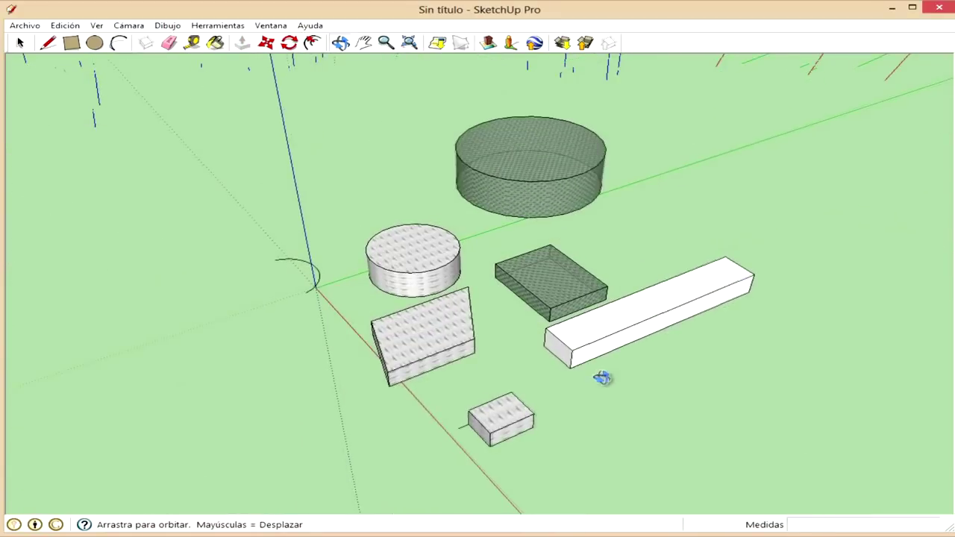
scroll(546, 367, "up", 3)
mouse_move(546, 367)
left_mouse_down()
mouse_move(603, 324)
mouse_move(750, 270)
mouse_move(831, 100)
mouse_move(912, 261)
left_mouse_up()
middle_click_drag(912, 261, 258, 214)
mouse_move(258, 213)
left_mouse_down()
mouse_move(324, 320)
mouse_move(241, 271)
left_mouse_up()
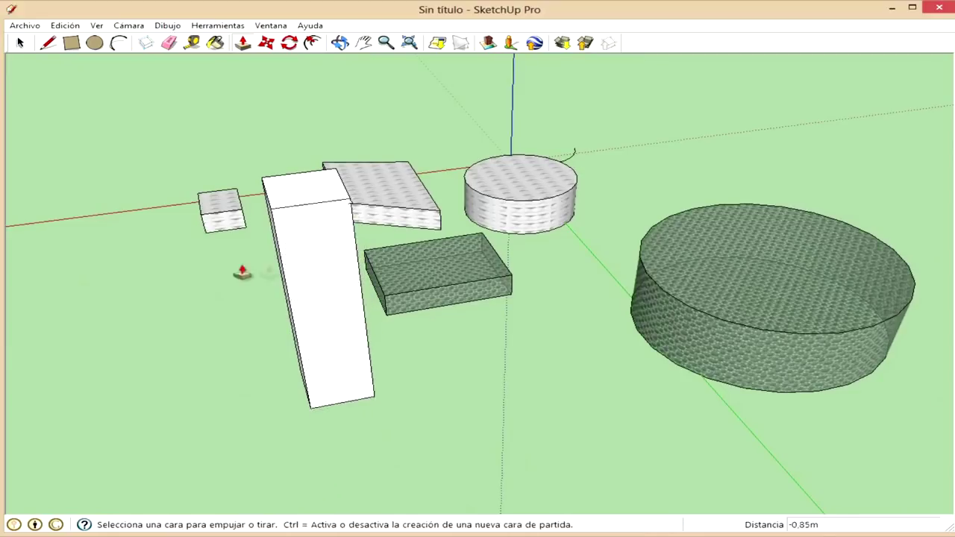
middle_click_drag(241, 270, 758, 282)
Pull the green box up into a tall block and raise both cylinders higher.
left_click_drag(512, 276, 522, 100)
mouse_move(579, 96)
left_mouse_down()
mouse_move(600, 104)
mouse_move(600, 75)
left_mouse_up()
left_click_drag(332, 224, 315, 75)
mouse_move(316, 75)
middle_mouse_down()
mouse_move(347, 375)
mouse_move(395, 279)
mouse_move(552, 241)
middle_mouse_up()
scroll(482, 359, "up", 1)
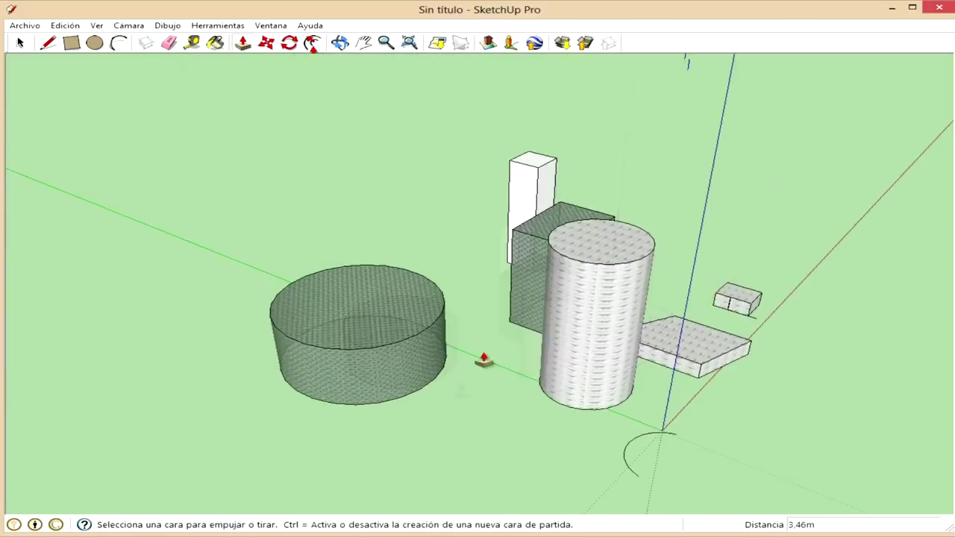
scroll(371, 340, "up", 3)
left_click_drag(364, 344, 358, 183)
scroll(368, 326, "down", 2)
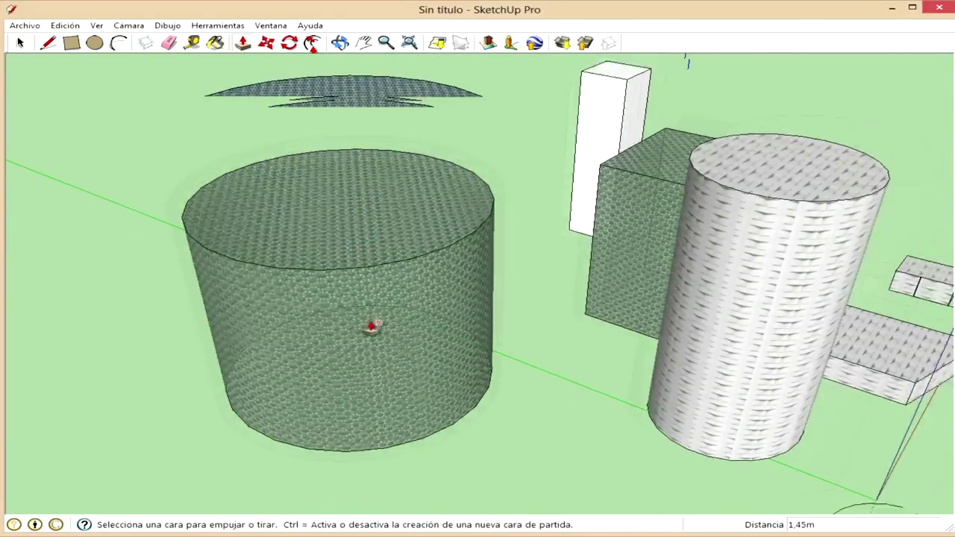
scroll(320, 400, "down", 2)
mouse_move(319, 400)
middle_mouse_down()
mouse_move(642, 306)
mouse_move(273, 413)
mouse_move(241, 366)
middle_mouse_up()
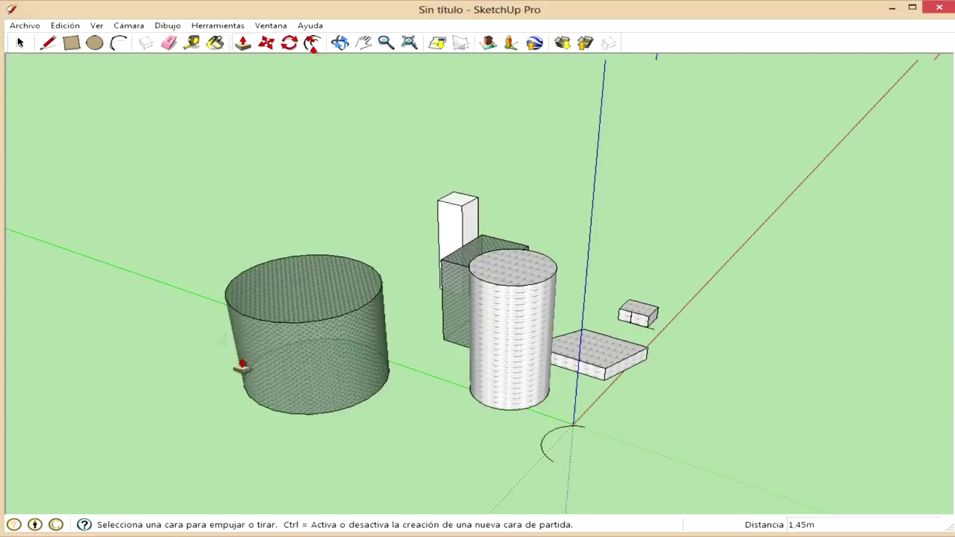
left_click(20, 43)
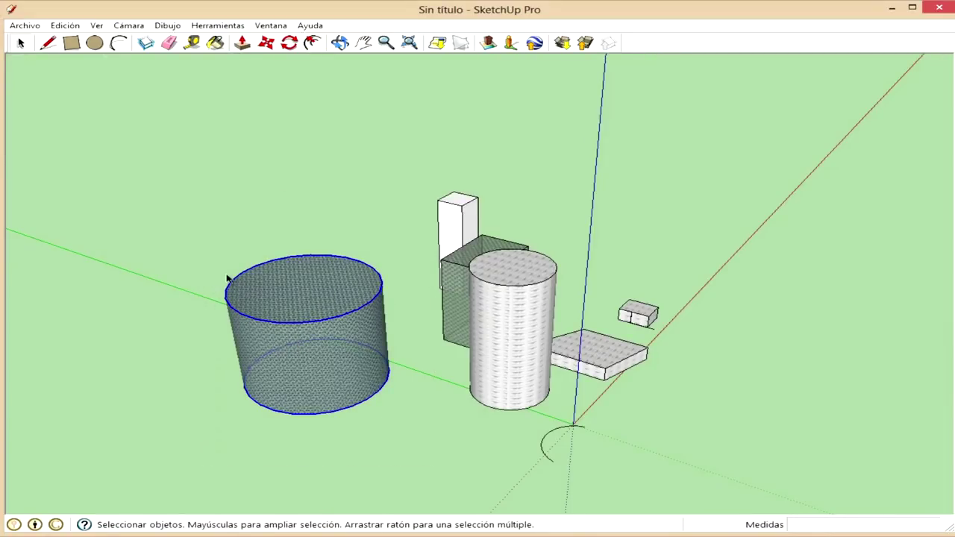
key("s")
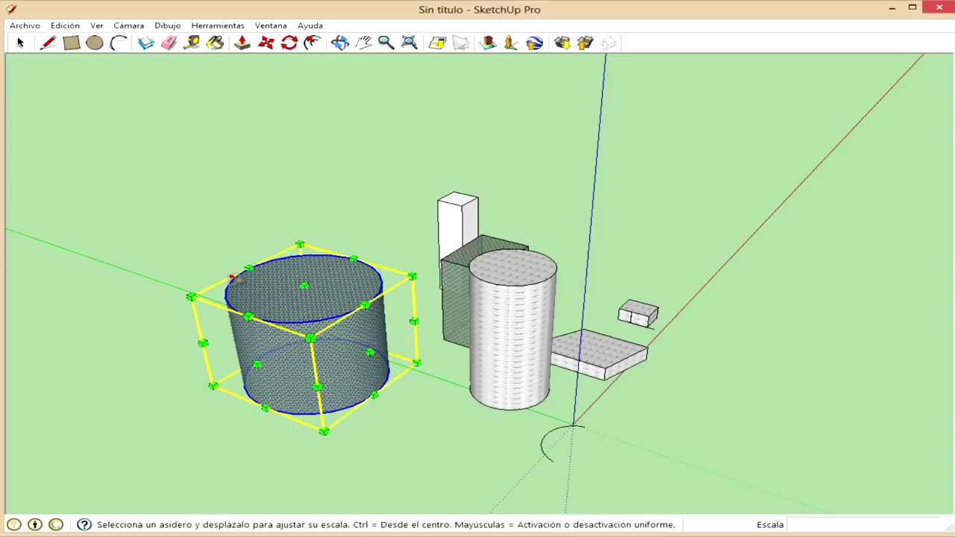
mouse_move(364, 306)
left_mouse_down()
mouse_move(335, 249)
mouse_move(264, 305)
left_mouse_up()
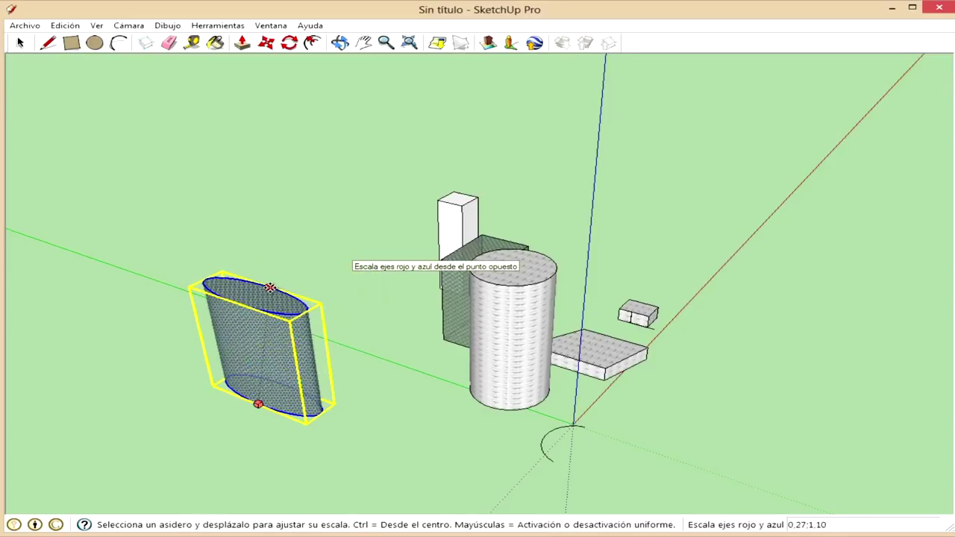
left_click_drag(211, 289, 204, 270)
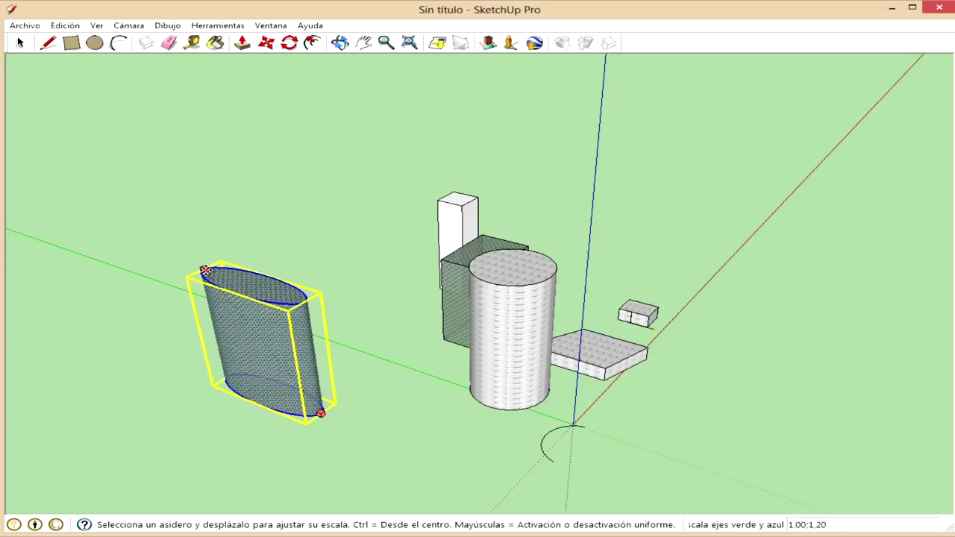
key("q")
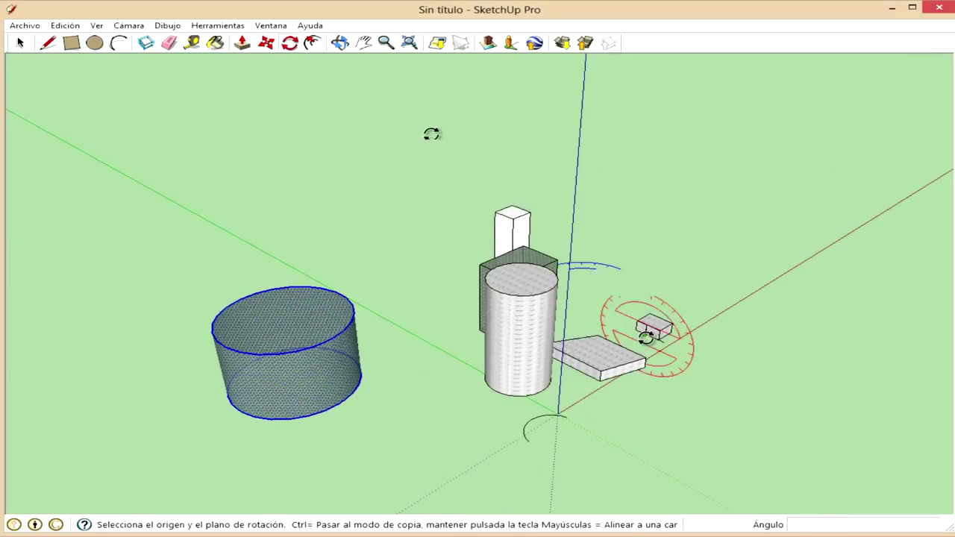
scroll(651, 315, "up", 3)
scroll(651, 315, "up", 1)
scroll(127, 326, "down", 3)
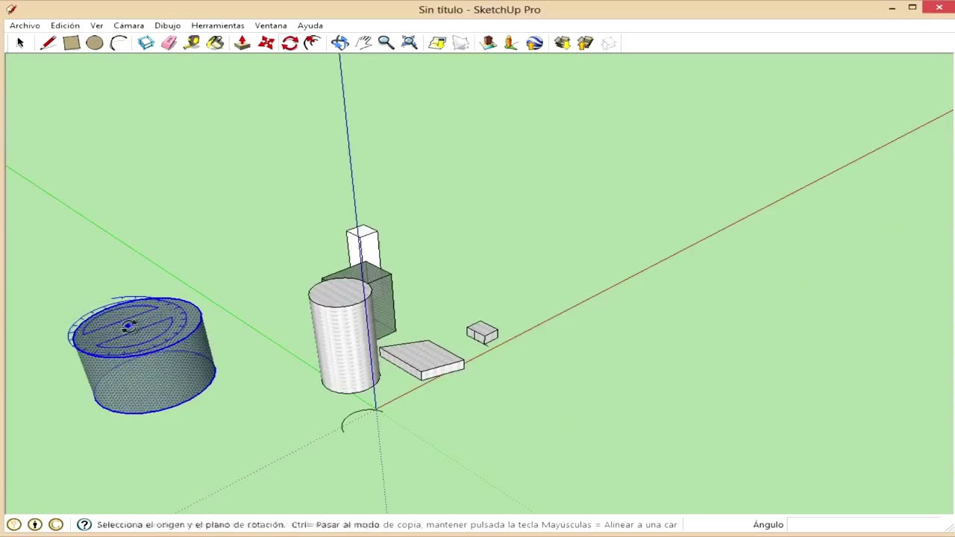
left_click(248, 270)
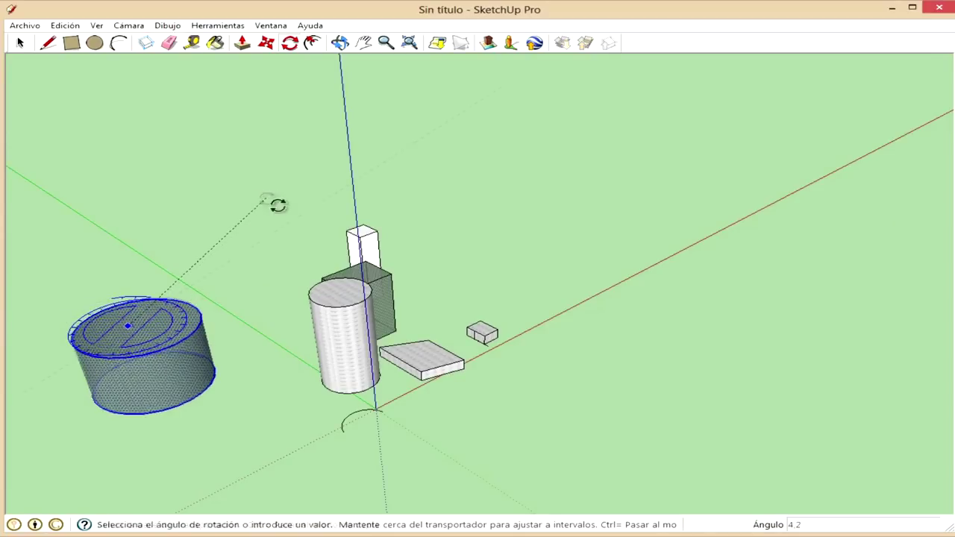
left_click(112, 227)
mouse_move(543, 363)
middle_mouse_down()
mouse_move(390, 189)
mouse_move(365, 232)
mouse_move(329, 171)
middle_mouse_up()
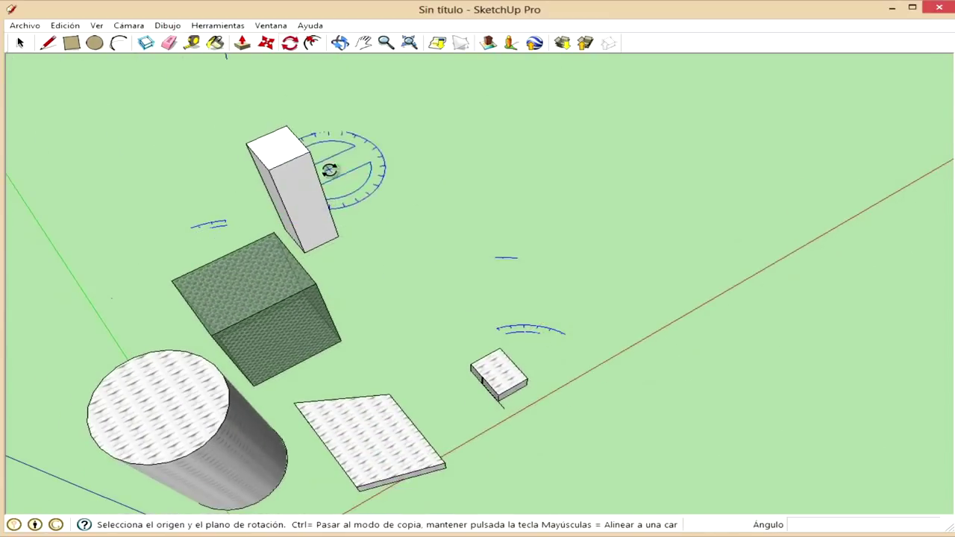
left_click(19, 41)
middle_click_drag(336, 261, 414, 227)
left_click_drag(414, 221, 172, 109)
left_click(289, 42)
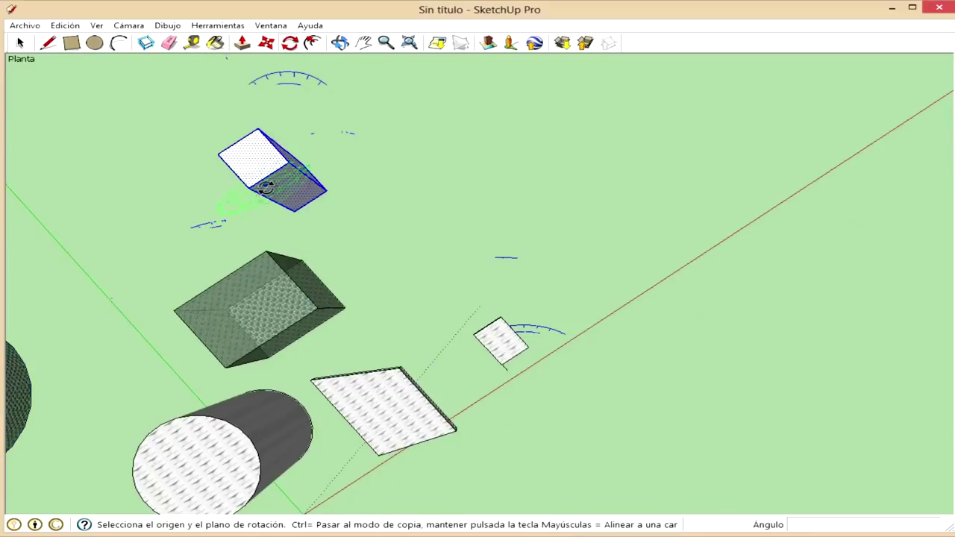
left_click(255, 156)
middle_click_drag(381, 87, 427, 166)
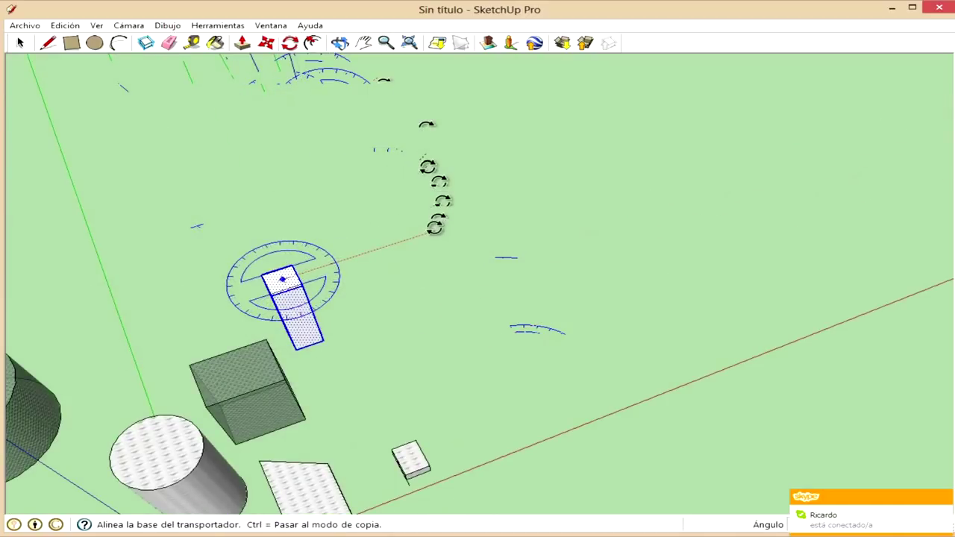
left_click(434, 232)
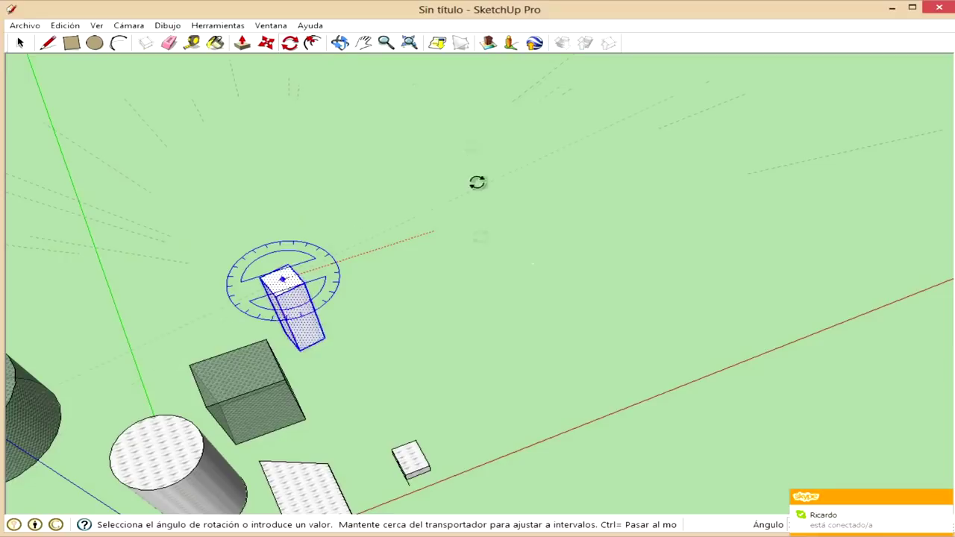
key("Escape")
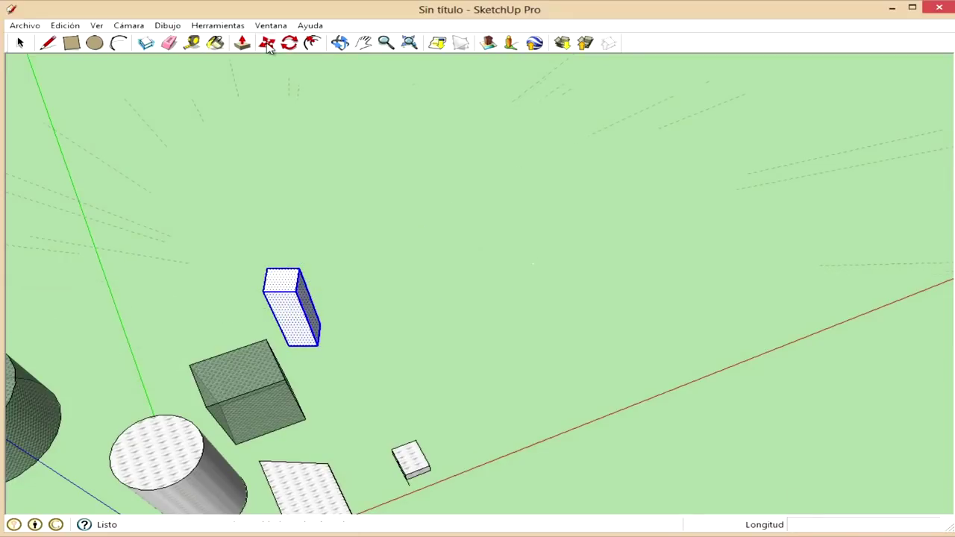
Move the tall white block toward the small textured box by the red axis.
left_click(267, 43)
left_click(287, 288)
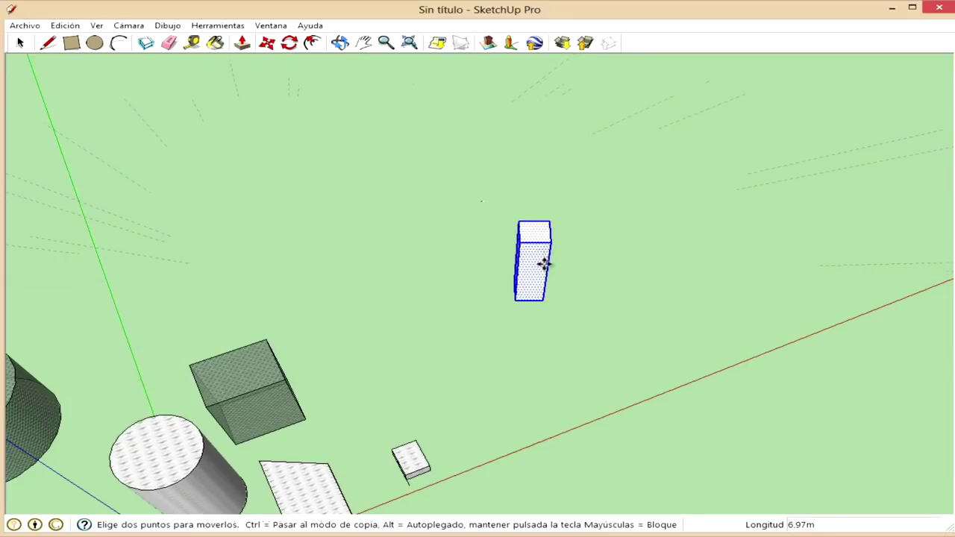
mouse_move(503, 383)
middle_mouse_down()
mouse_move(445, 244)
mouse_move(480, 303)
middle_mouse_up()
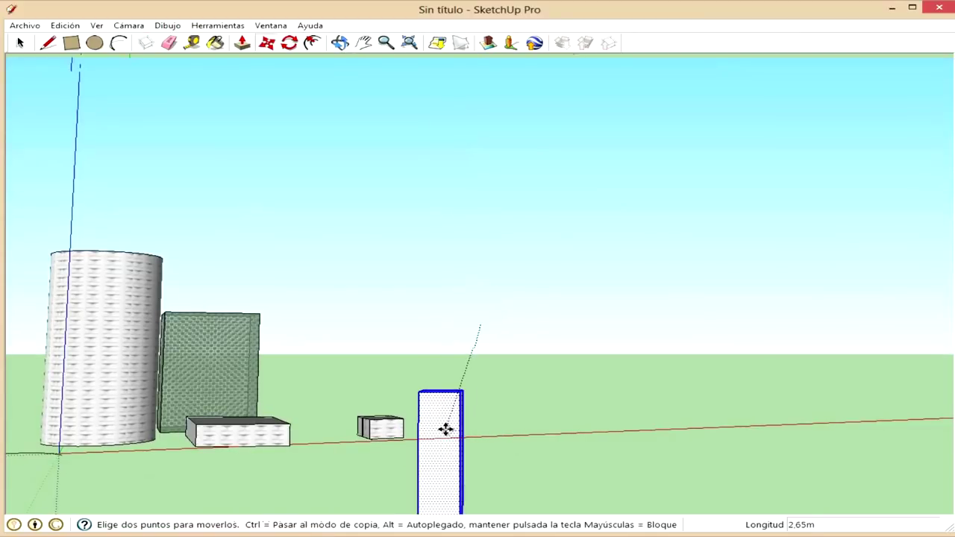
mouse_move(420, 394)
middle_mouse_down()
mouse_move(501, 396)
mouse_move(437, 455)
mouse_move(424, 380)
middle_mouse_up()
left_click(416, 364)
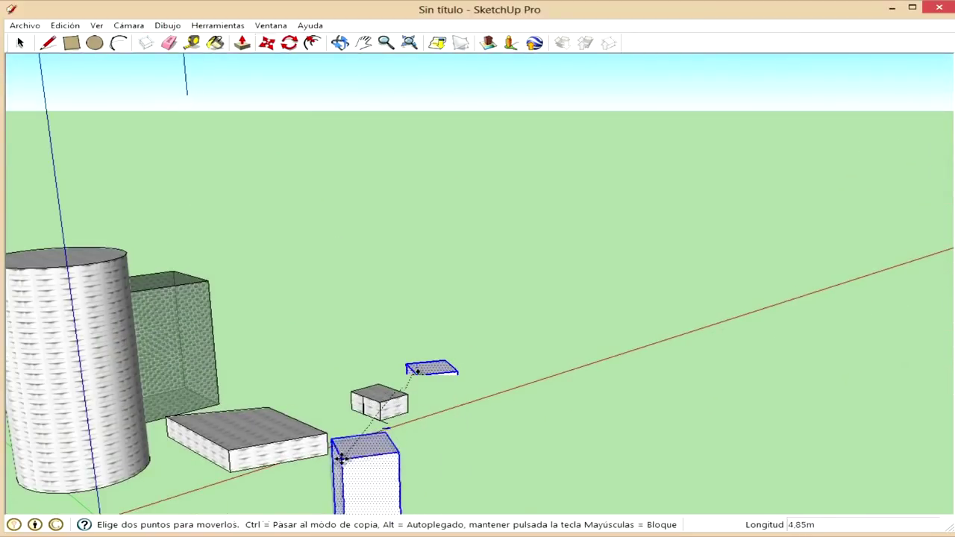
middle_click_drag(424, 397, 441, 426)
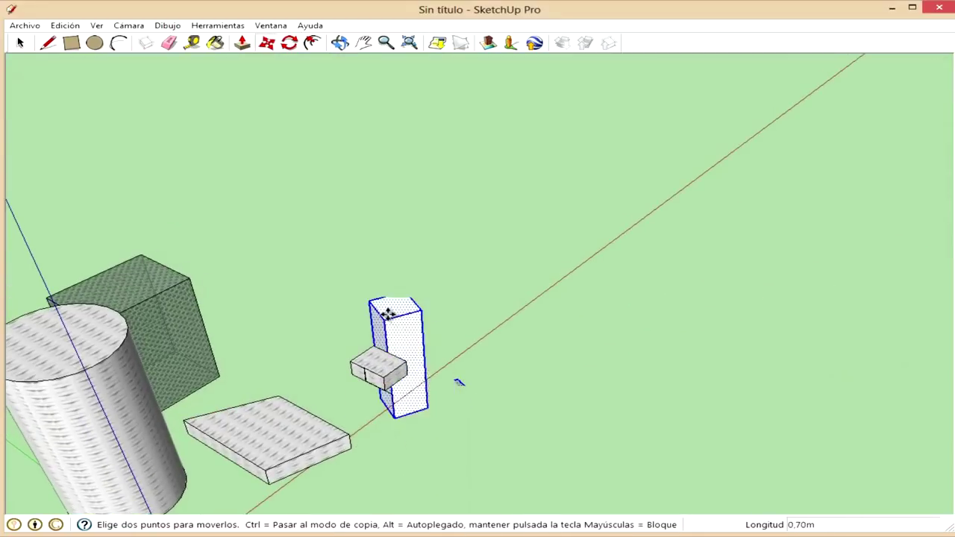
middle_click_drag(436, 363, 301, 443)
Orbit around the scene to check the white block standing against the small box.
scroll(324, 363, "up", 3)
scroll(512, 260, "up", 3)
mouse_move(511, 260)
middle_mouse_down()
mouse_move(714, 89)
mouse_move(614, 363)
mouse_move(17, 132)
middle_mouse_up()
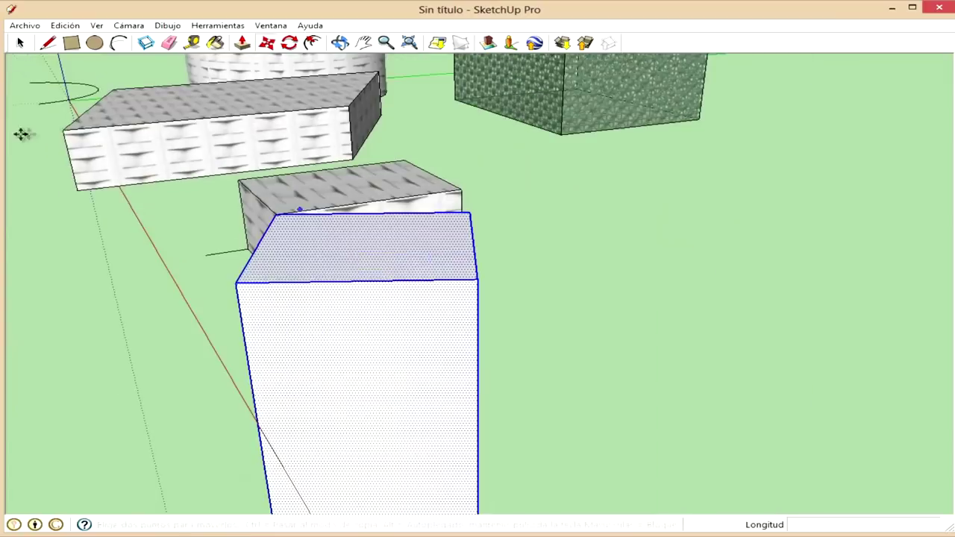
scroll(798, 385, "up", 3)
scroll(798, 385, "down", 5)
middle_click_drag(724, 373, 418, 297)
scroll(357, 328, "down", 2)
middle_click_drag(358, 328, 522, 358)
scroll(592, 243, "up", 2)
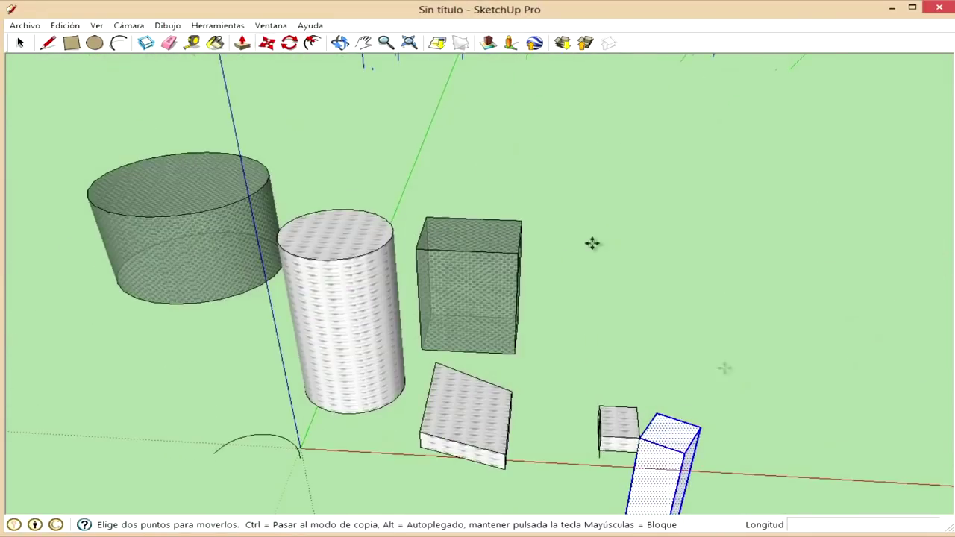
left_click(312, 42)
middle_click_drag(313, 117, 396, 341)
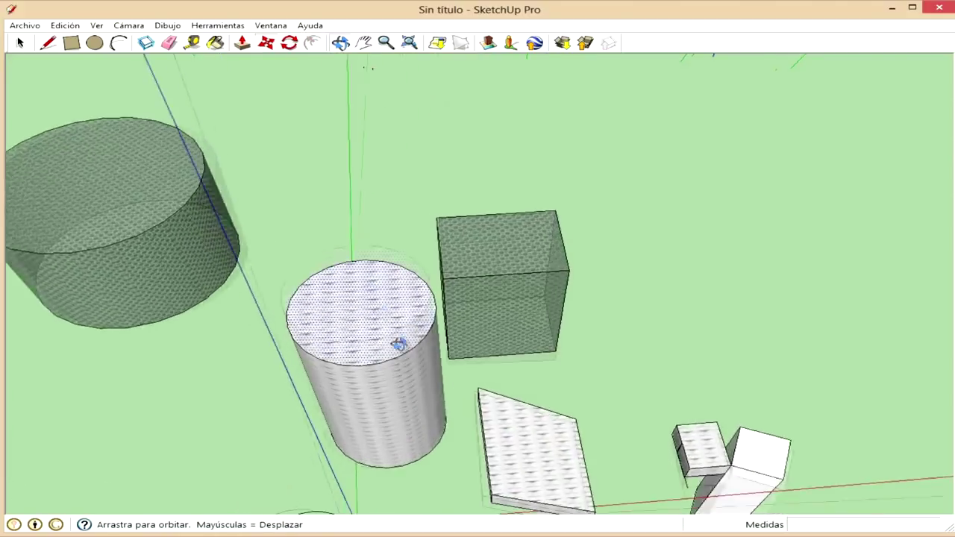
Offset an inset circle onto the small cylinder's top face.
scroll(373, 346, "up", 3)
middle_click_drag(313, 296, 343, 369)
scroll(361, 363, "up", 2)
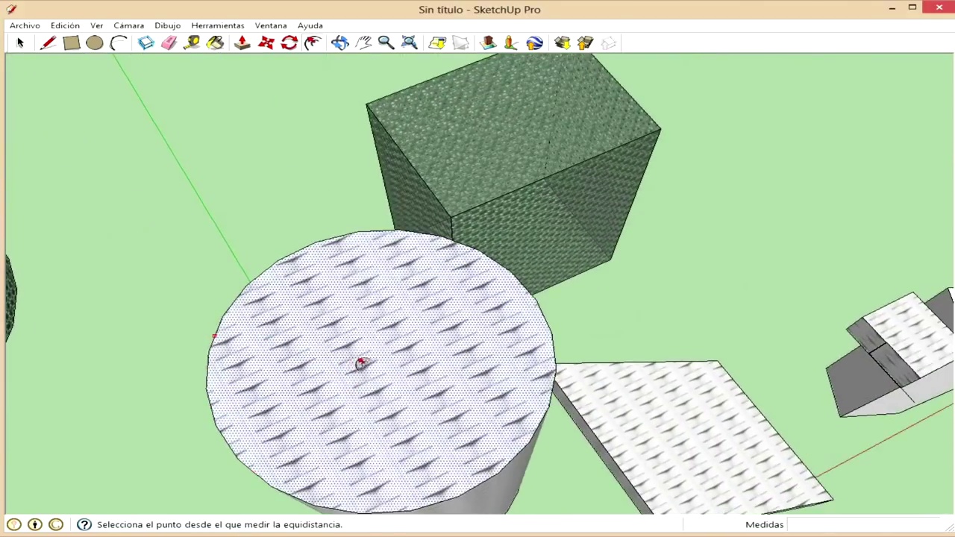
left_click(493, 501)
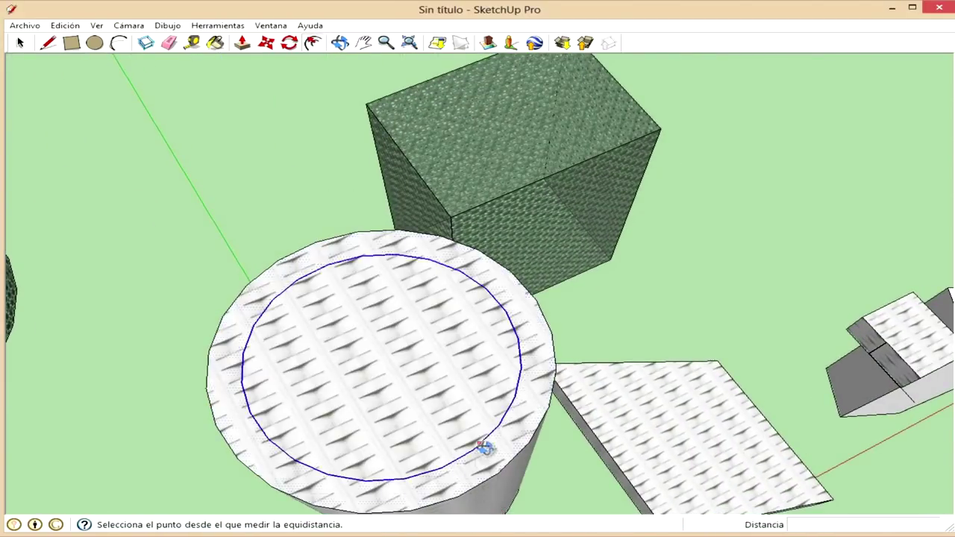
middle_click_drag(486, 448, 405, 284)
scroll(329, 237, "down", 2)
mouse_move(328, 237)
middle_mouse_down()
mouse_move(299, 284)
mouse_move(269, 149)
middle_mouse_up()
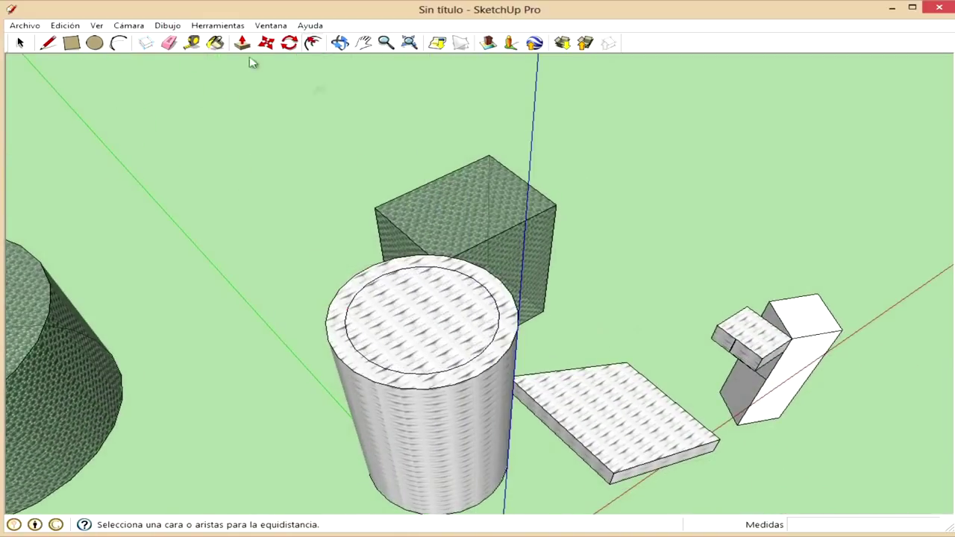
Push the inner circle down 4.26m through the cylinder, making an open tube.
left_click(250, 46)
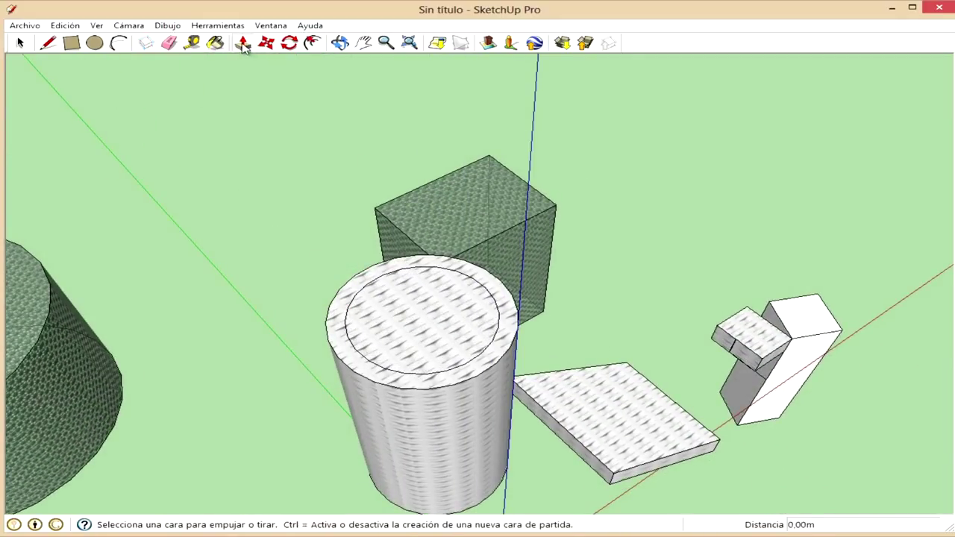
left_click_drag(415, 326, 447, 409)
middle_click_drag(494, 514, 488, 495, "shift")
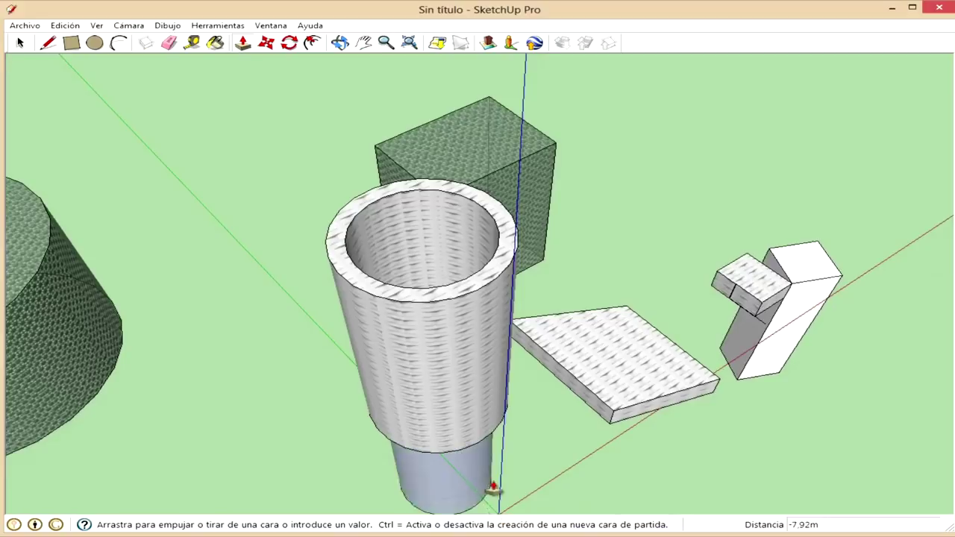
middle_click_drag(481, 444, 521, 341)
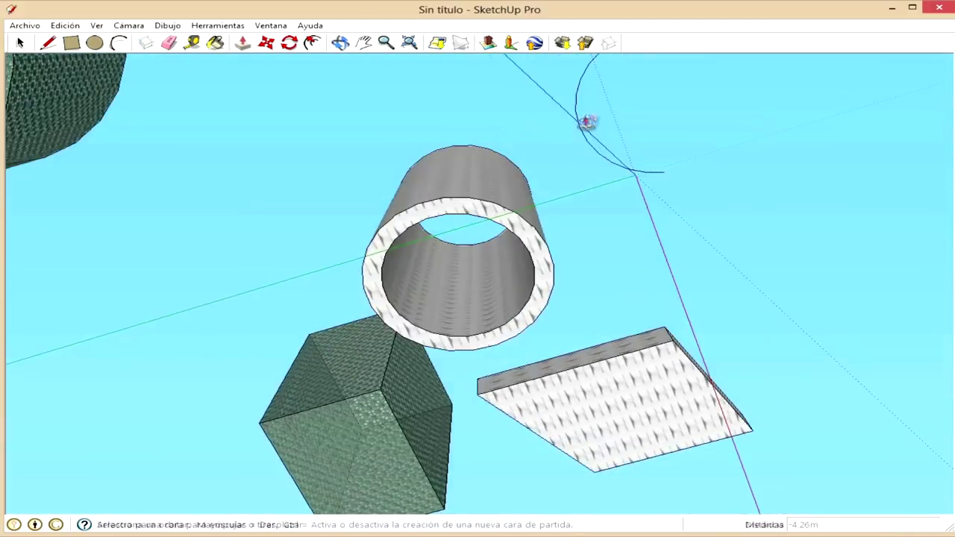
middle_click_drag(587, 122, 295, 437)
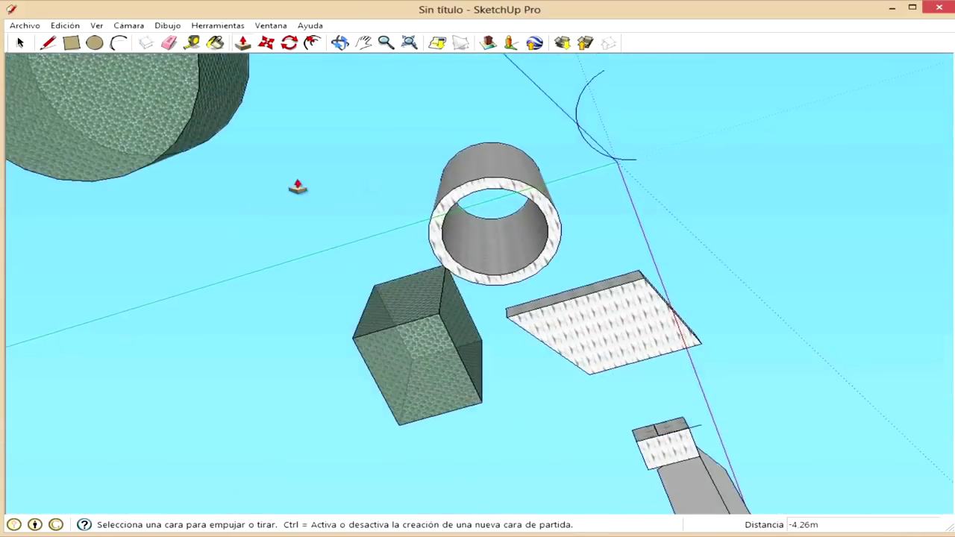
scroll(443, 379, "up", 3)
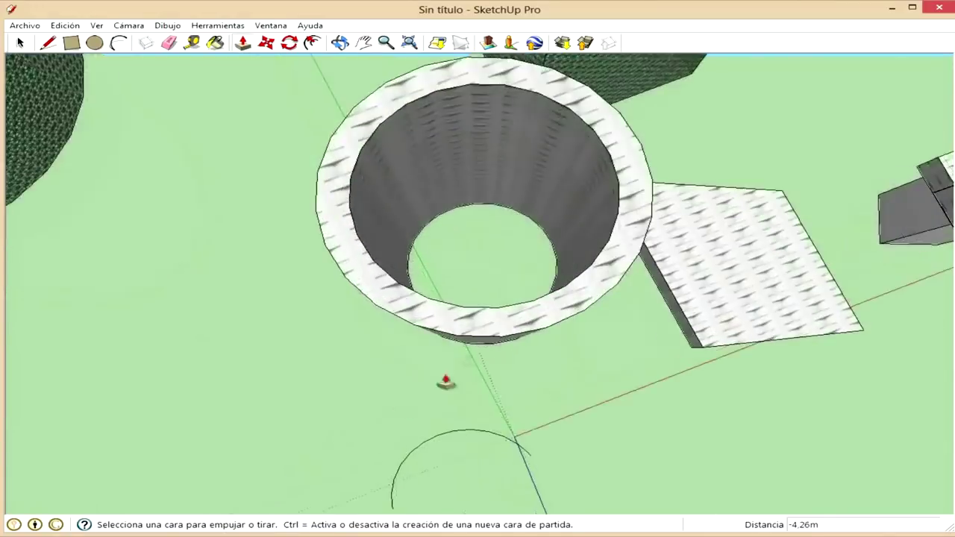
middle_click_drag(443, 380, 416, 356)
scroll(352, 383, "down", 5)
mouse_move(351, 384)
middle_mouse_down()
mouse_move(471, 455)
mouse_move(486, 160)
middle_mouse_up()
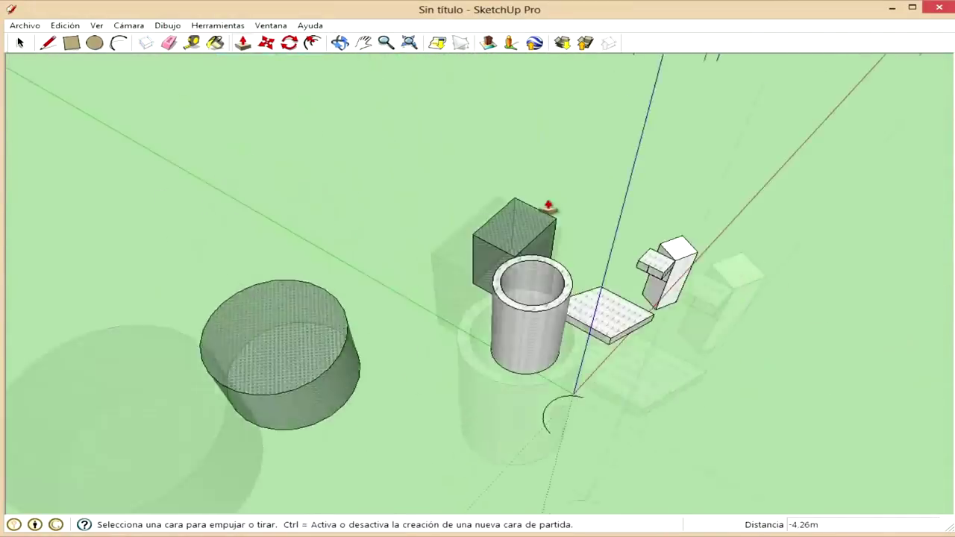
scroll(452, 99, "up", 3)
middle_click_drag(352, 95, 559, 341)
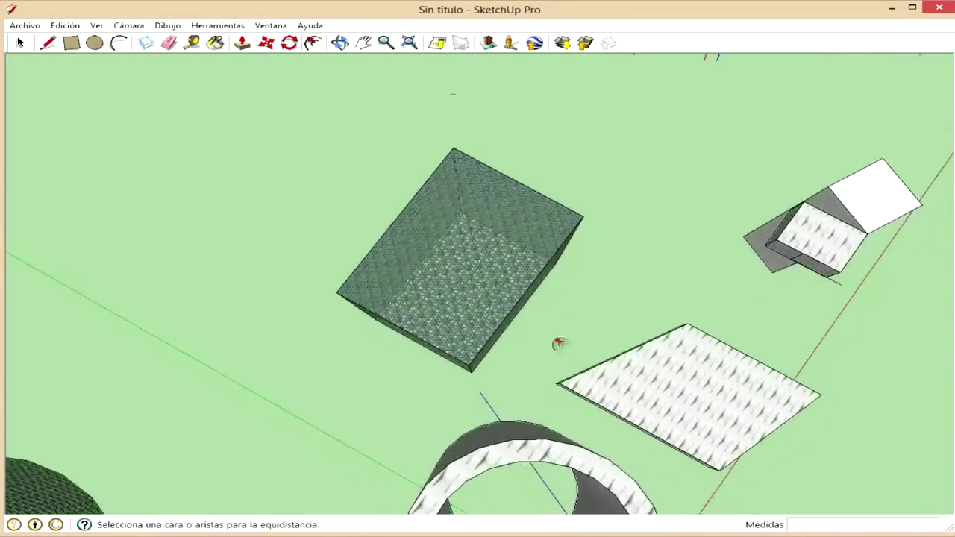
Offset the green box's top face inward to form a thin rim.
left_click(384, 202)
left_click(463, 233)
middle_click_drag(464, 234, 292, 48)
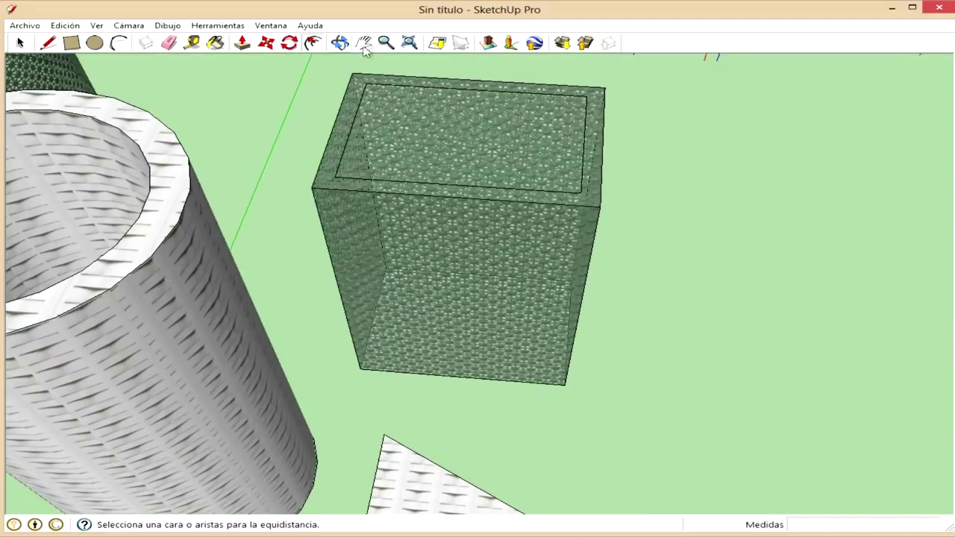
Push the inset top face down 2.76 m to hollow out the box.
left_click(241, 42)
left_click(482, 175)
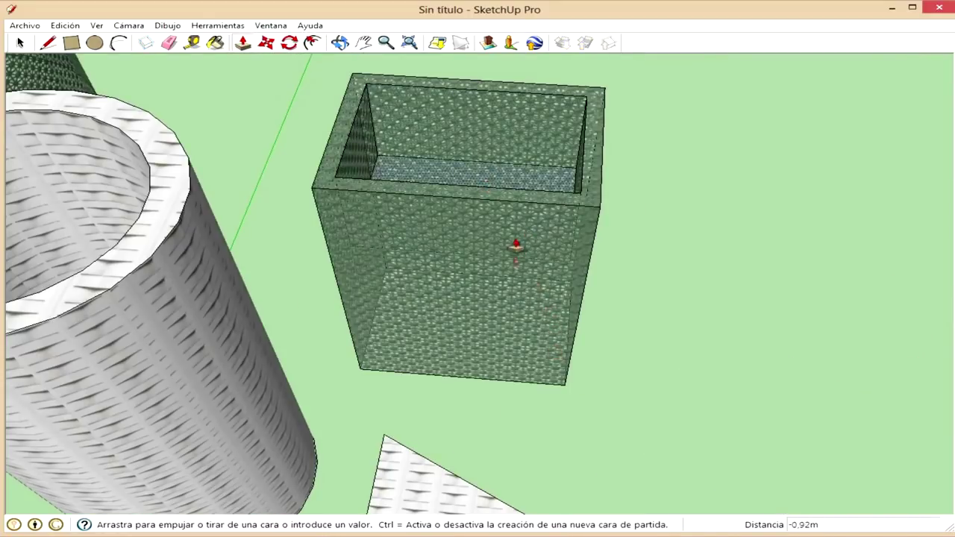
middle_click_drag(522, 321, 526, 168)
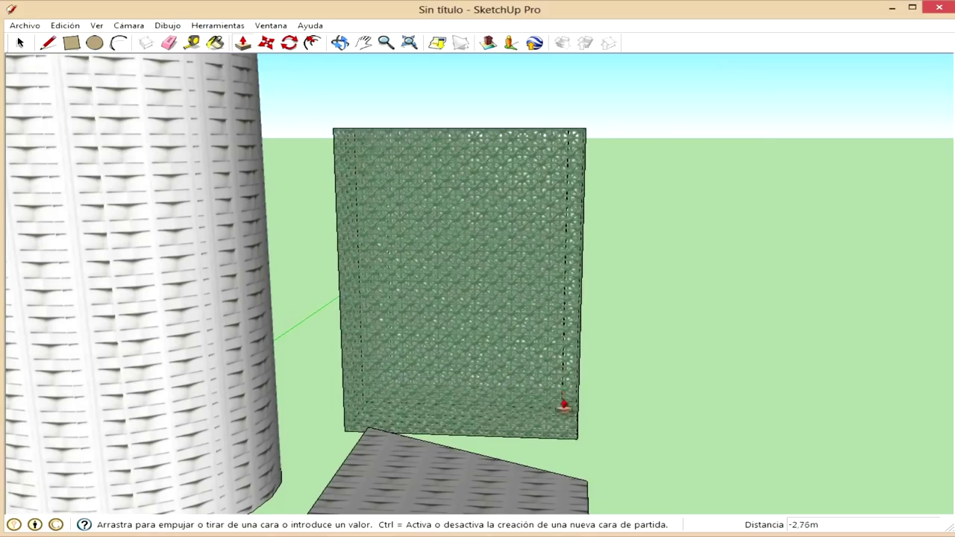
left_click(567, 406)
mouse_move(566, 407)
middle_mouse_down()
mouse_move(627, 209)
mouse_move(643, 337)
mouse_move(638, 47)
mouse_move(384, 377)
mouse_move(678, 181)
mouse_move(486, 284)
mouse_move(492, 311)
mouse_move(686, 276)
mouse_move(587, 194)
mouse_move(366, 45)
middle_mouse_up()
mouse_move(370, 250)
middle_mouse_down("shift")
mouse_move(216, 53)
mouse_move(370, 159)
middle_mouse_up("shift")
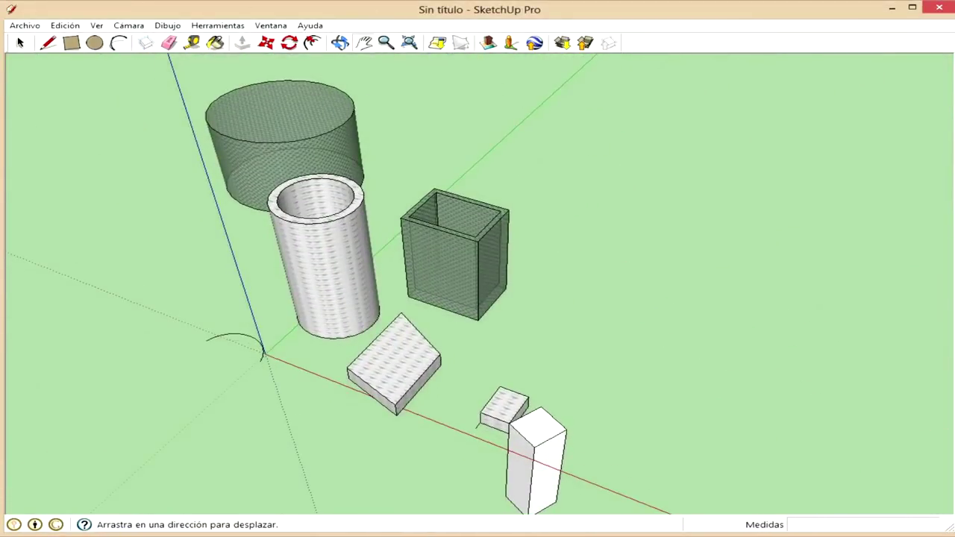
left_click(386, 43)
mouse_move(494, 346)
left_mouse_down()
mouse_move(495, 224)
mouse_move(495, 448)
mouse_move(506, 223)
mouse_move(506, 463)
mouse_move(506, 431)
left_mouse_up()
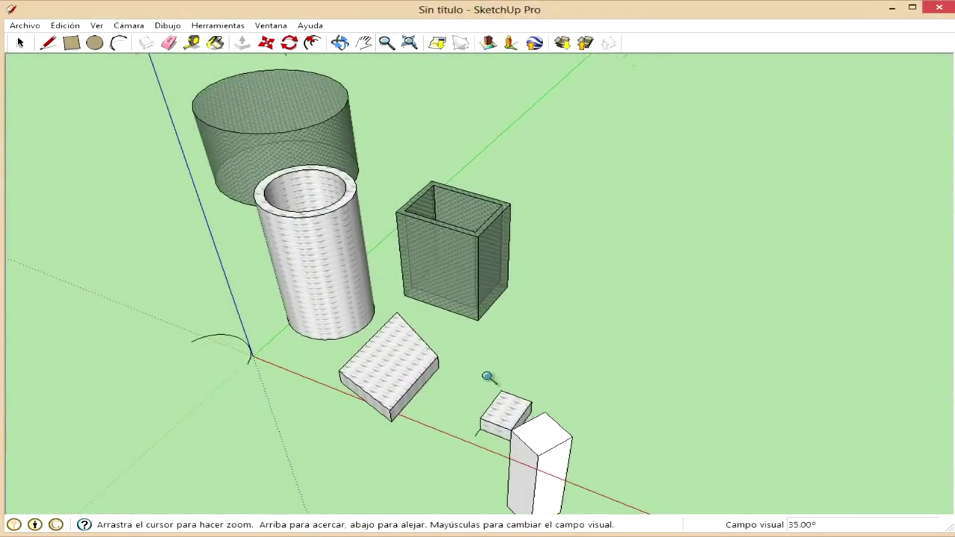
scroll(312, 326, "up", 3)
scroll(312, 326, "down", 3)
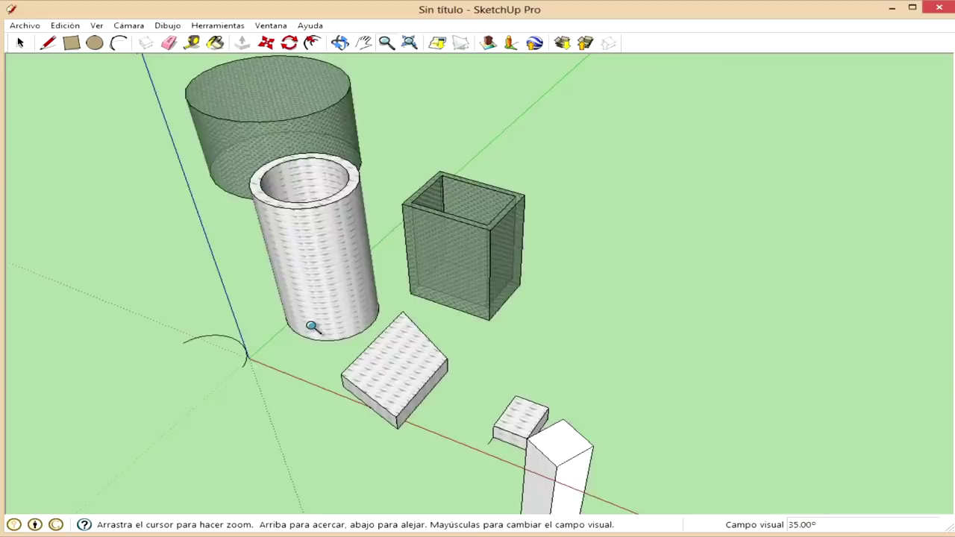
scroll(311, 326, "up", 3)
scroll(312, 326, "down", 3)
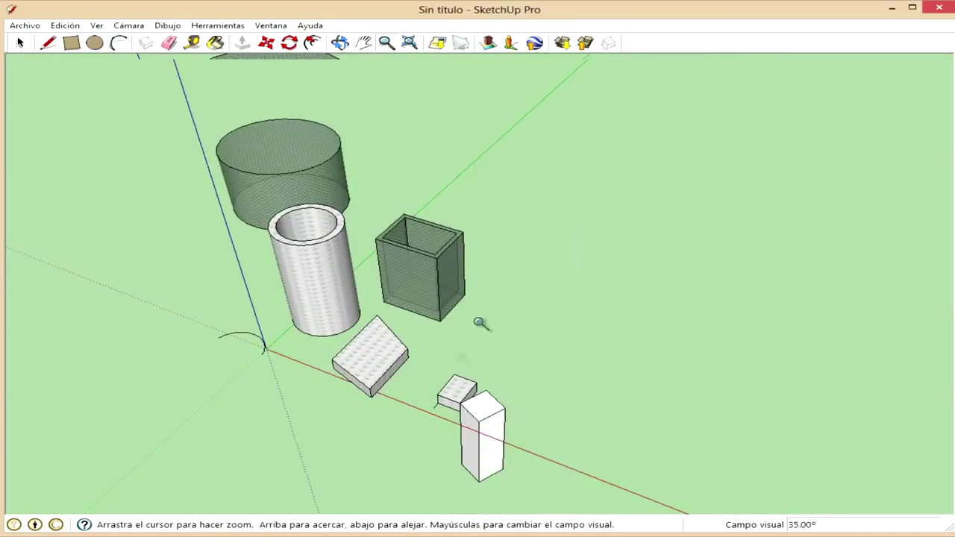
scroll(280, 259, "up", 3)
scroll(281, 259, "up", 2)
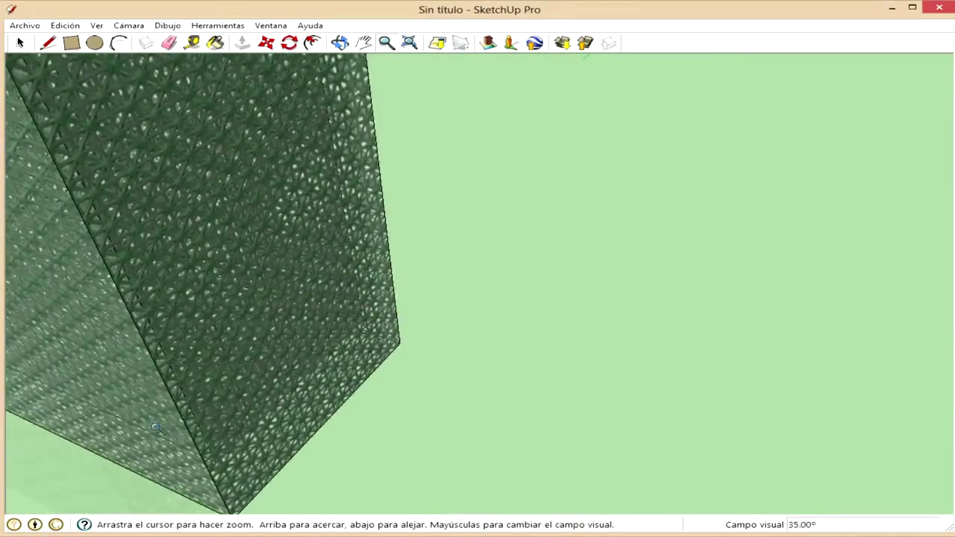
scroll(281, 259, "down", 3)
scroll(281, 259, "up", 3)
scroll(335, 215, "down", 5)
scroll(363, 366, "up", 2)
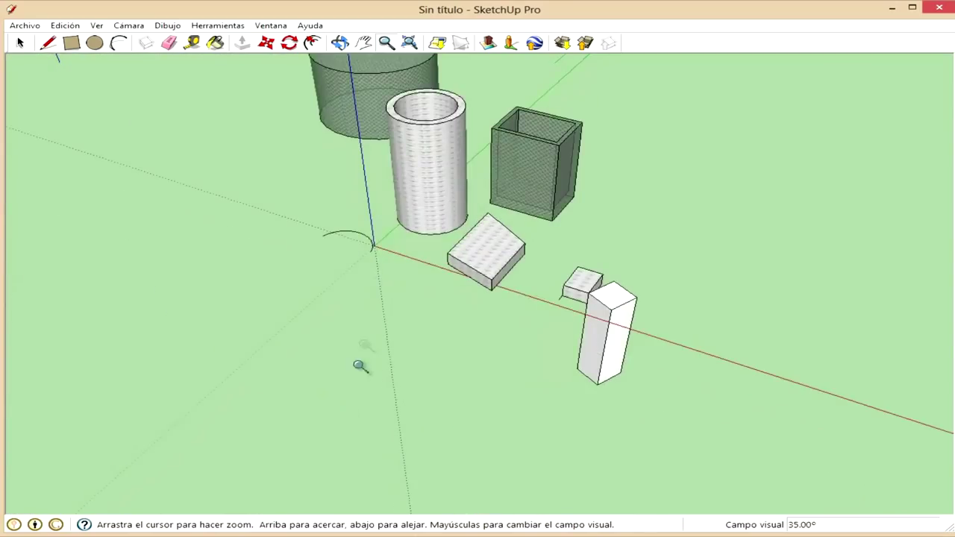
scroll(459, 179, "up", 1)
scroll(459, 179, "up", 3)
mouse_move(459, 179)
middle_mouse_down()
mouse_move(303, 241)
mouse_move(273, 190)
mouse_move(191, 288)
mouse_move(512, 266)
mouse_move(405, 460)
mouse_move(6, 324)
mouse_move(171, 235)
middle_mouse_up()
scroll(511, 267, "up", 2)
scroll(586, 320, "up", 2)
middle_click_drag(587, 320, 128, 351)
scroll(591, 271, "up", 2)
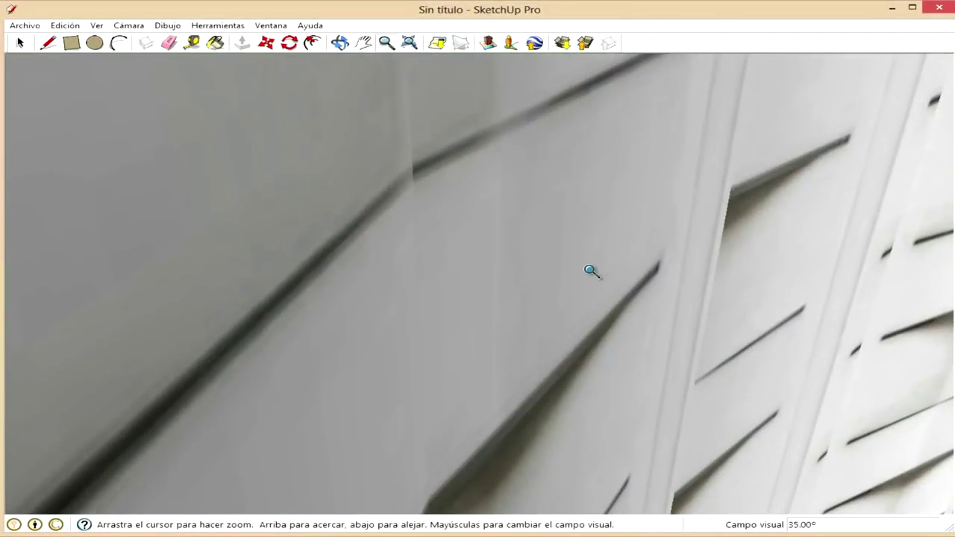
left_click(409, 43)
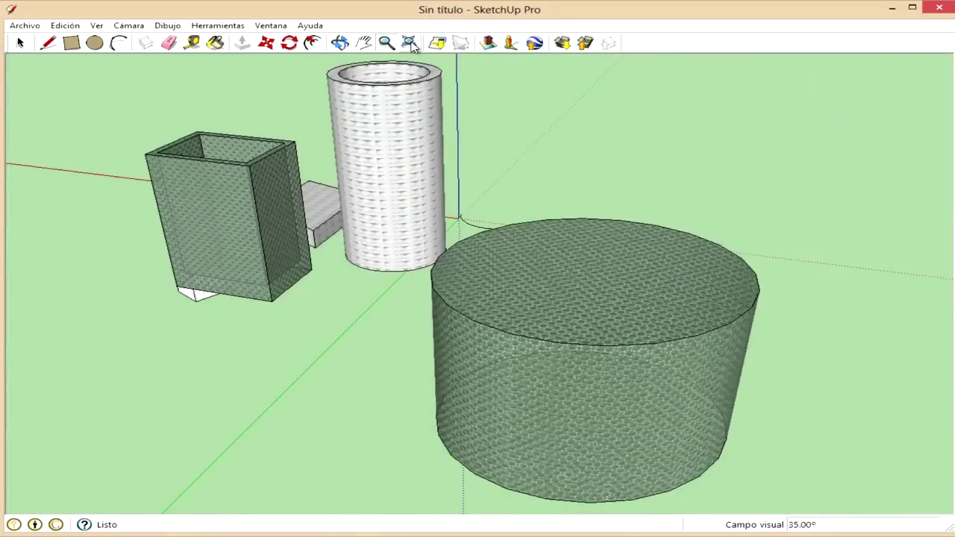
mouse_move(682, 243)
middle_mouse_down()
mouse_move(575, 281)
mouse_move(145, 283)
mouse_move(352, 231)
mouse_move(710, 234)
mouse_move(561, 411)
mouse_move(380, 288)
middle_mouse_up()
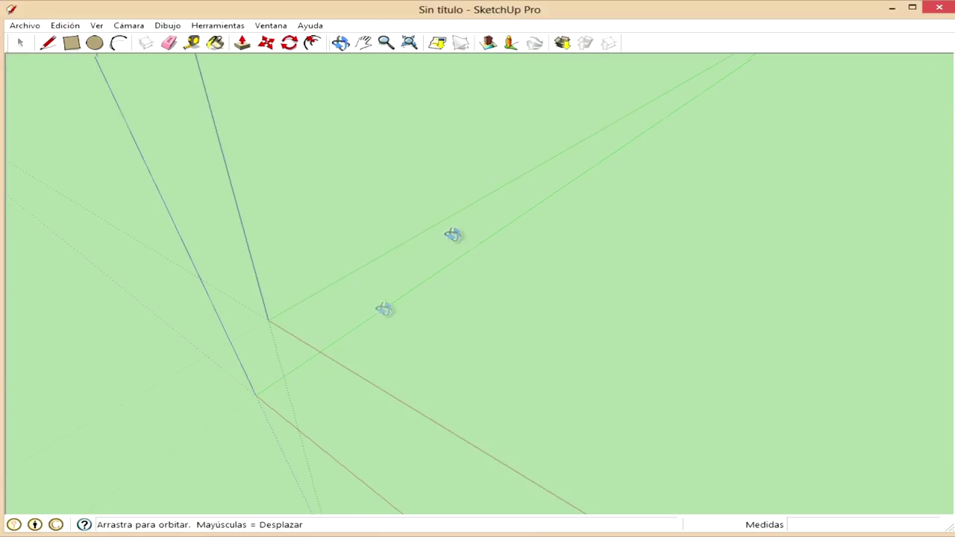
Orbit the view around the origin of the empty new model.
middle_click_drag(332, 358, 454, 234)
Draw a small square rectangle on the ground from typed dimensions.
left_click(72, 43)
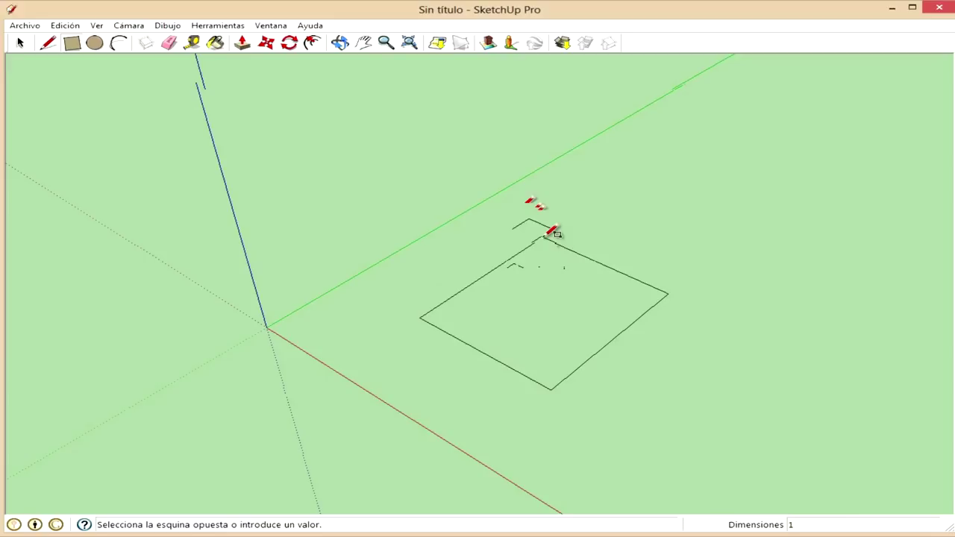
type("1")
key("Return")
mouse_move(554, 232)
middle_mouse_down()
mouse_move(464, 405)
mouse_move(582, 216)
mouse_move(241, 49)
middle_mouse_up()
Pull the square face up 1 m into a solid white box.
left_click(241, 44)
left_click_drag(567, 304, 545, 220)
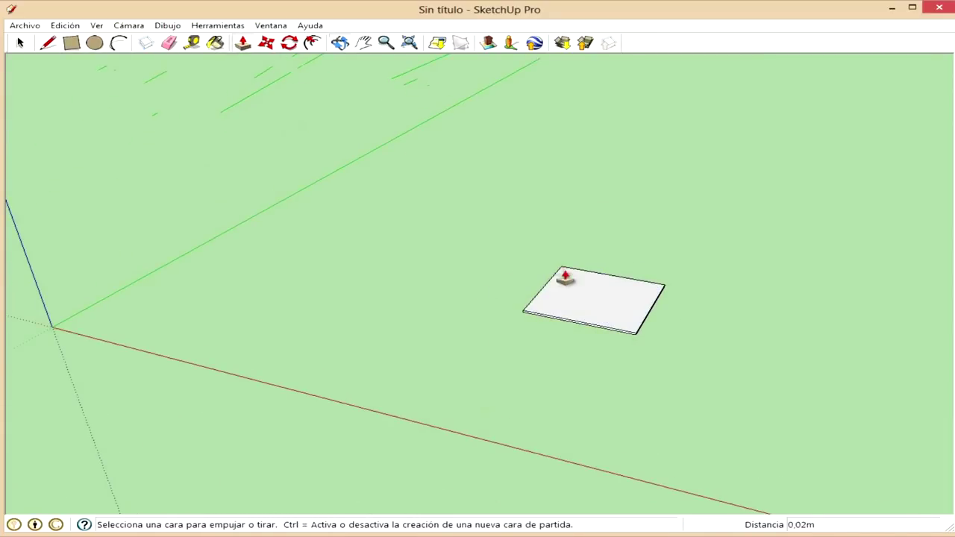
mouse_move(564, 273)
left_mouse_down()
mouse_move(576, 306)
mouse_move(597, 174)
mouse_move(601, 185)
left_mouse_up()
type("1")
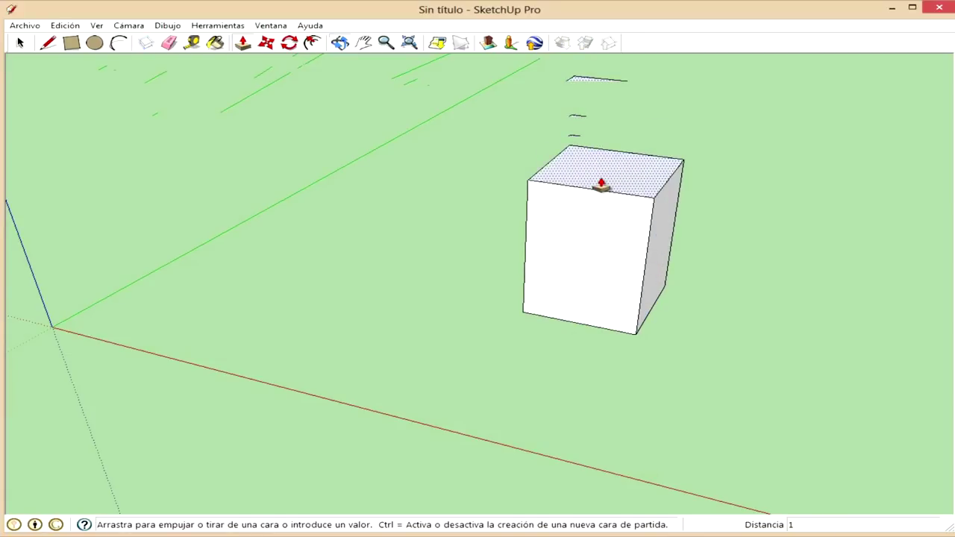
key("Return")
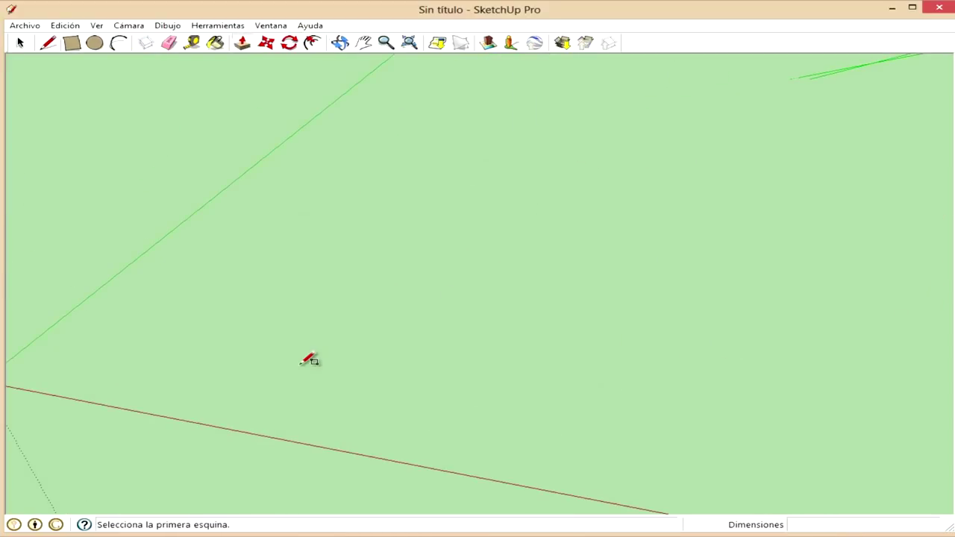
Draw a 1 x 1 m square on the ground and zoom in on it.
left_click(301, 340)
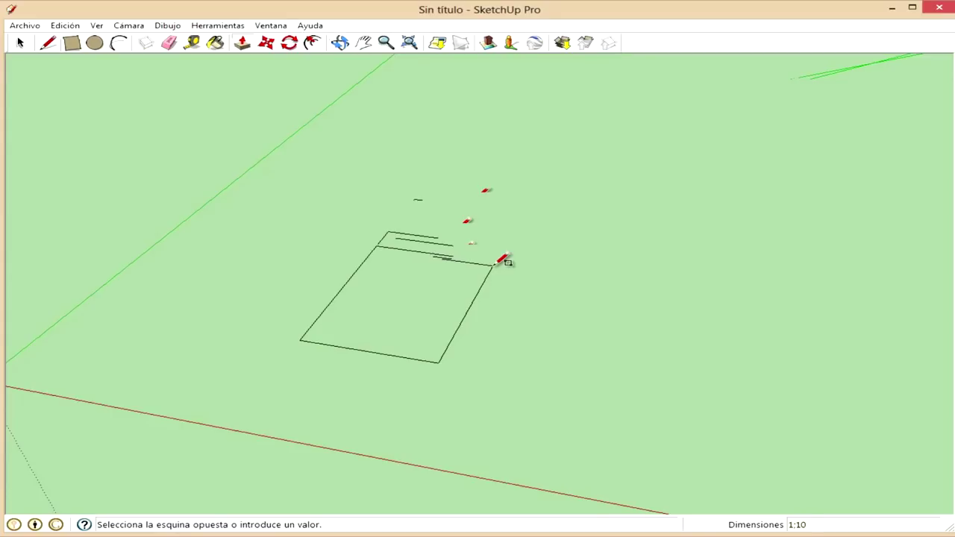
key("Return")
scroll(309, 422, "up", 3)
scroll(409, 310, "up", 2)
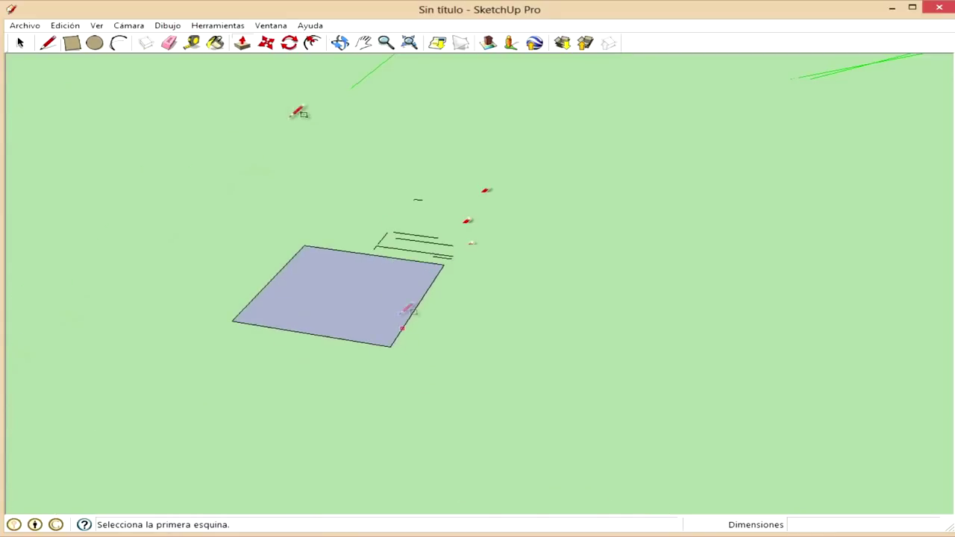
Pull the square up 1 m into a cube.
left_click(242, 42)
left_click_drag(341, 302, 336, 217)
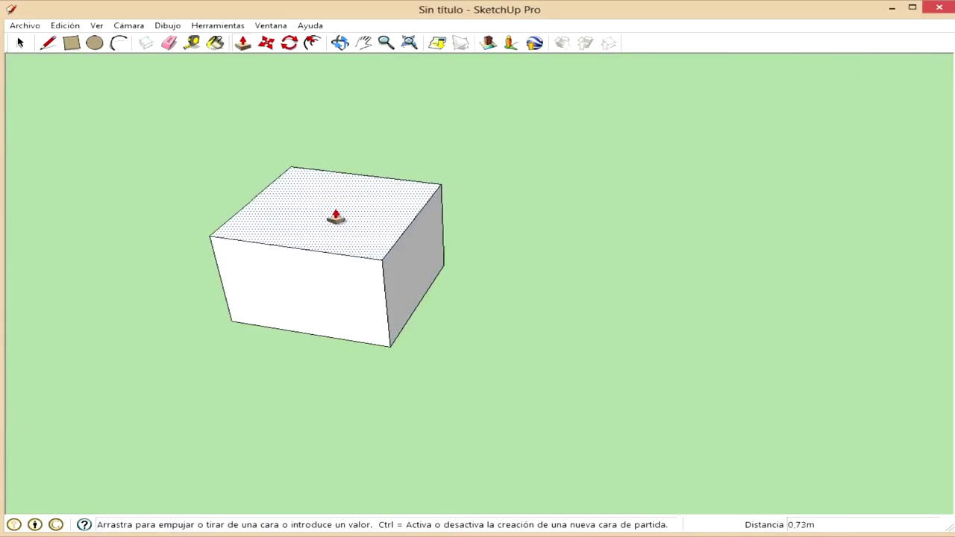
key("Return")
mouse_move(390, 221)
middle_mouse_down()
mouse_move(128, 159)
mouse_move(485, 253)
mouse_move(105, 81)
middle_mouse_up()
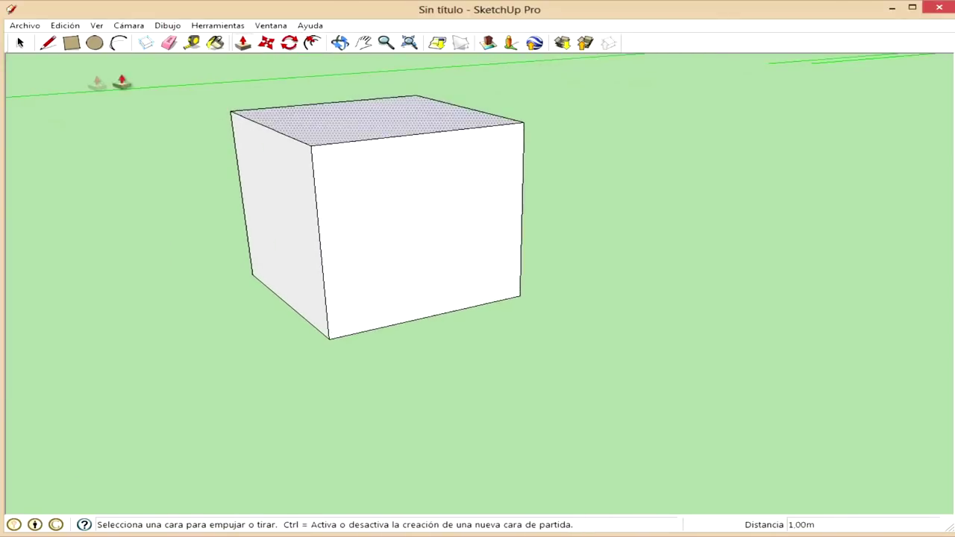
Draw a diagonal line on the cube's side from a bottom corner to the top edge.
left_click(48, 43)
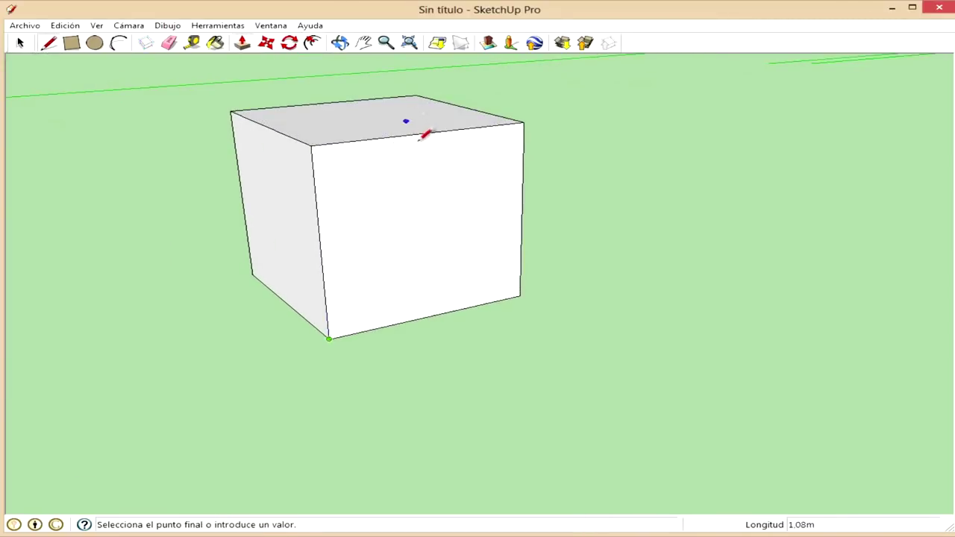
left_click(518, 296)
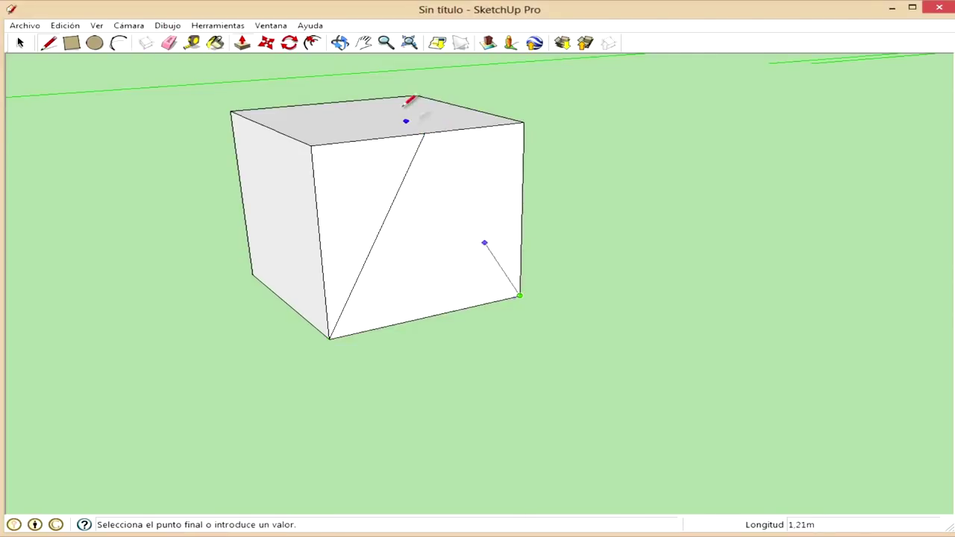
left_click(421, 135)
middle_click_drag(286, 277, 433, 252)
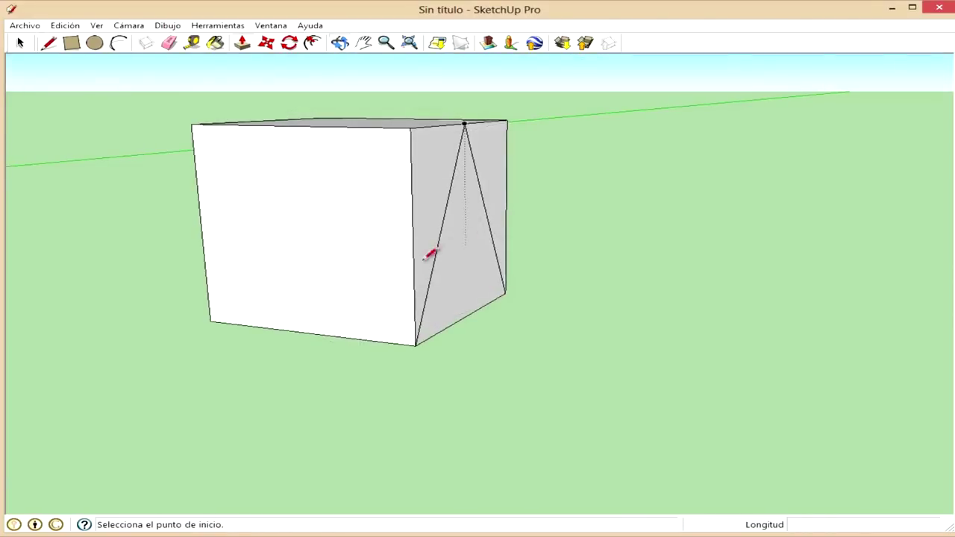
key("Escape")
middle_click_drag(571, 222, 411, 250)
Push the cut-off side section in 1 m, leaving a triangular prism.
left_click(243, 44)
left_click(269, 175)
left_click(245, 152)
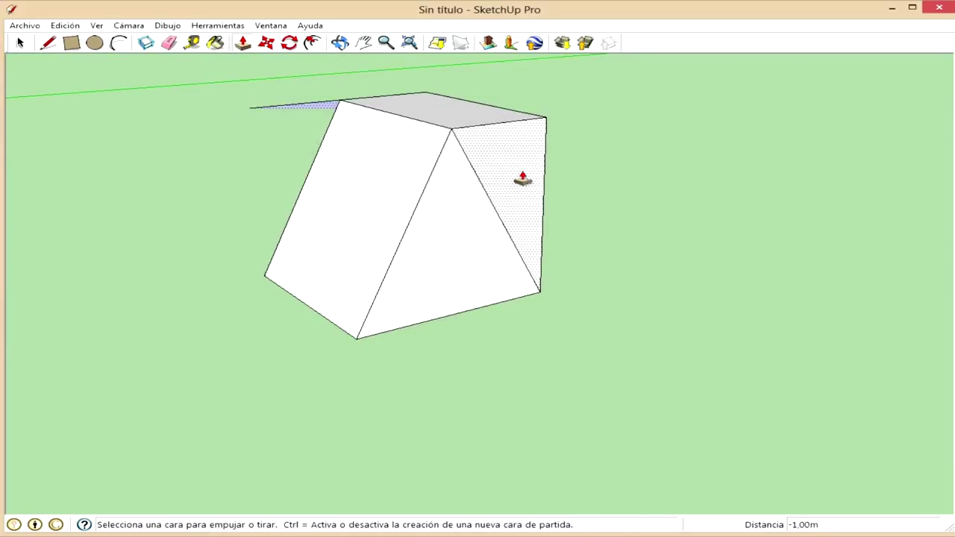
left_click(521, 178)
middle_click_drag(343, 107, 525, 152)
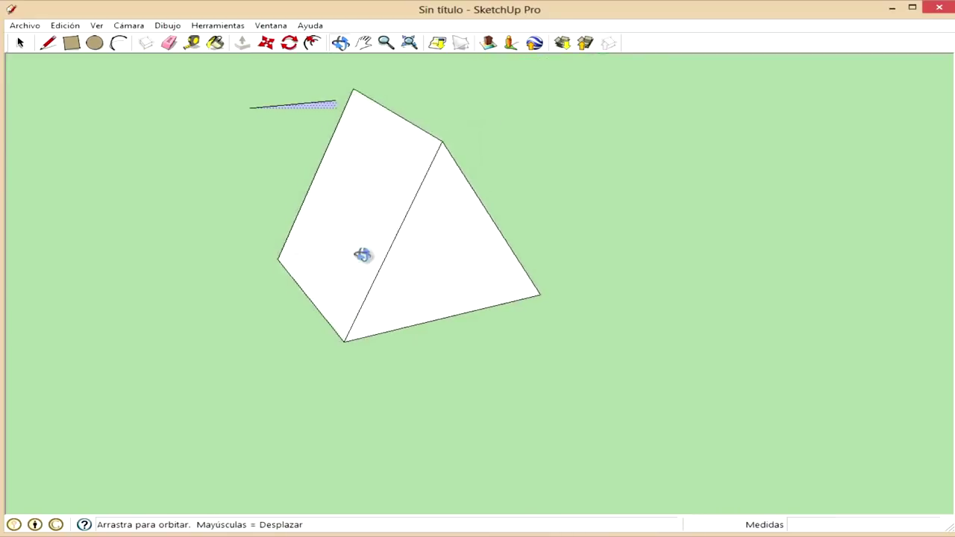
Draw a line from the prism's top ridge down to its left corner.
key("l")
left_click(529, 104)
left_click(529, 106)
middle_click_drag(493, 273, 455, 188)
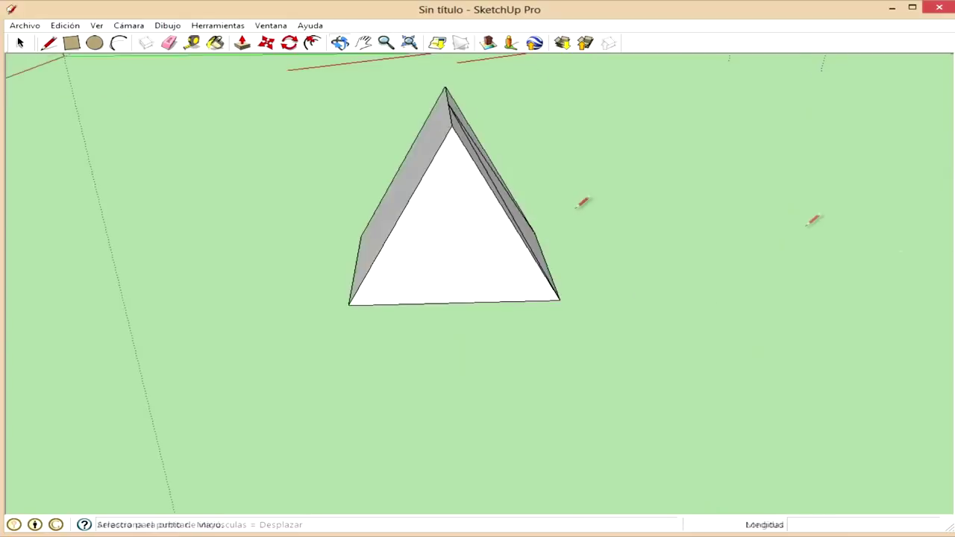
left_click(417, 152)
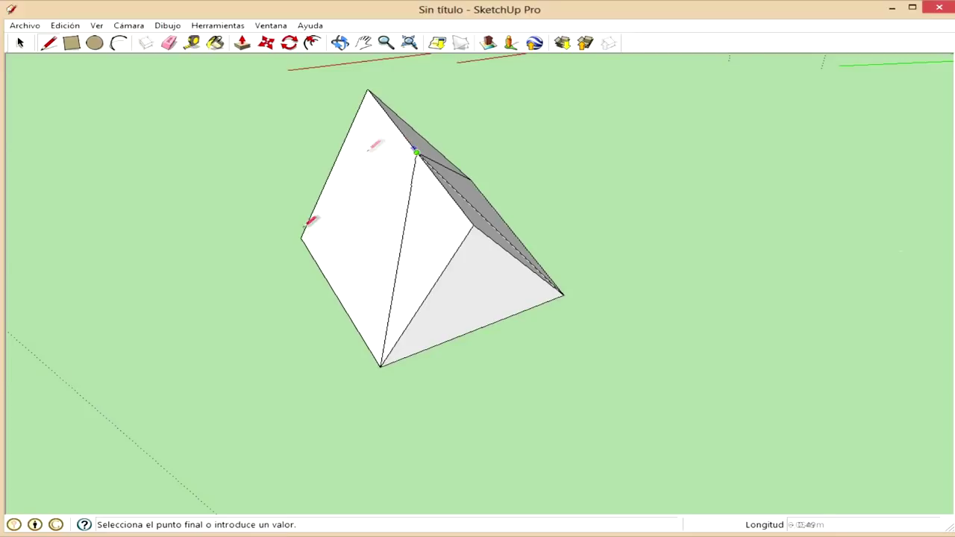
left_click(300, 237)
mouse_move(464, 219)
middle_mouse_down()
mouse_move(667, 351)
mouse_move(814, 303)
middle_mouse_up()
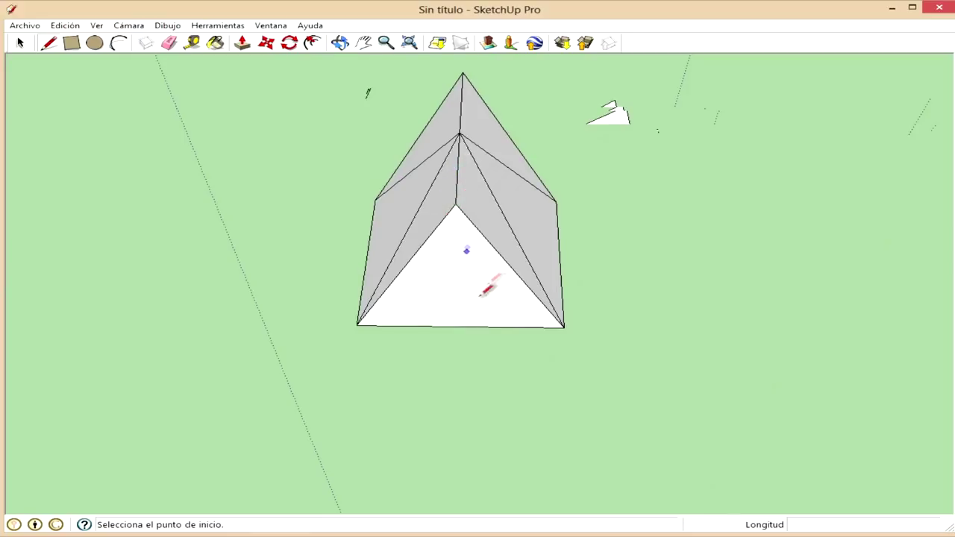
Delete the unwanted roof edges so the pyramid faces merge.
left_click(21, 45)
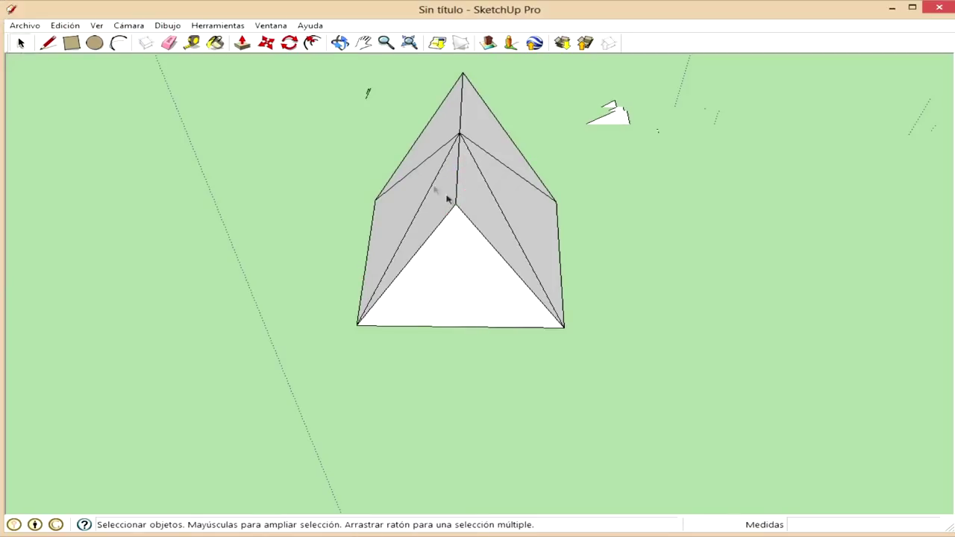
key("Delete")
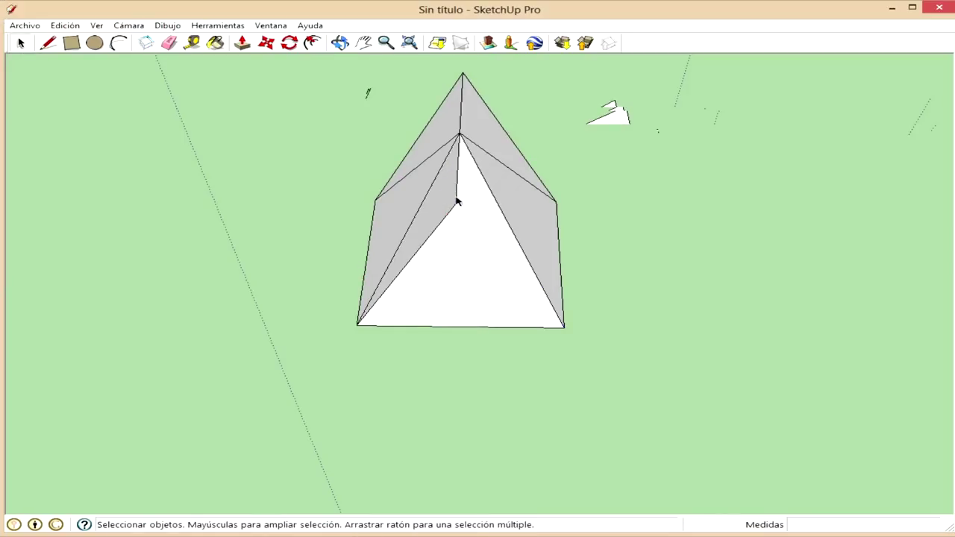
key("Delete")
mouse_move(452, 210)
middle_mouse_down()
mouse_move(674, 214)
mouse_move(423, 117)
middle_mouse_up()
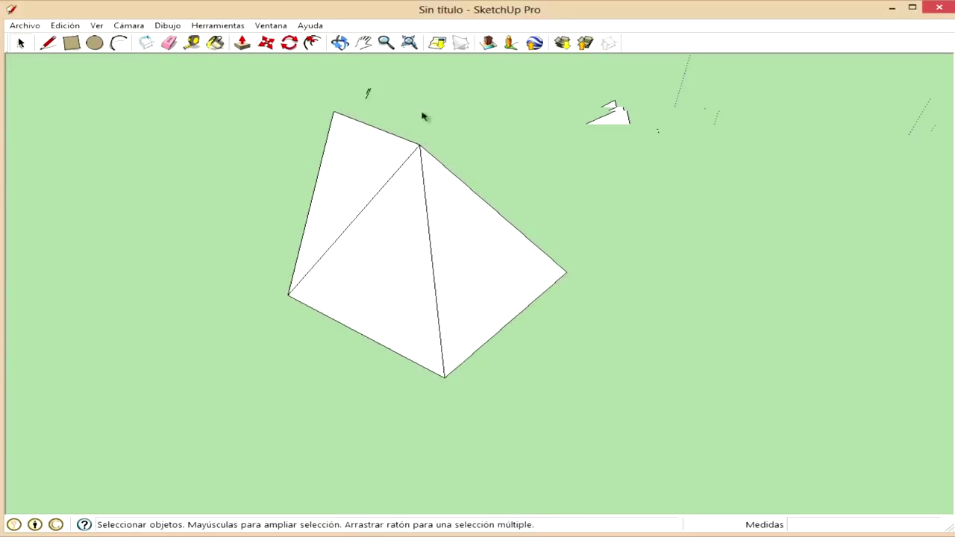
mouse_move(292, 156)
middle_mouse_down()
mouse_move(389, 309)
mouse_move(667, 114)
middle_mouse_up()
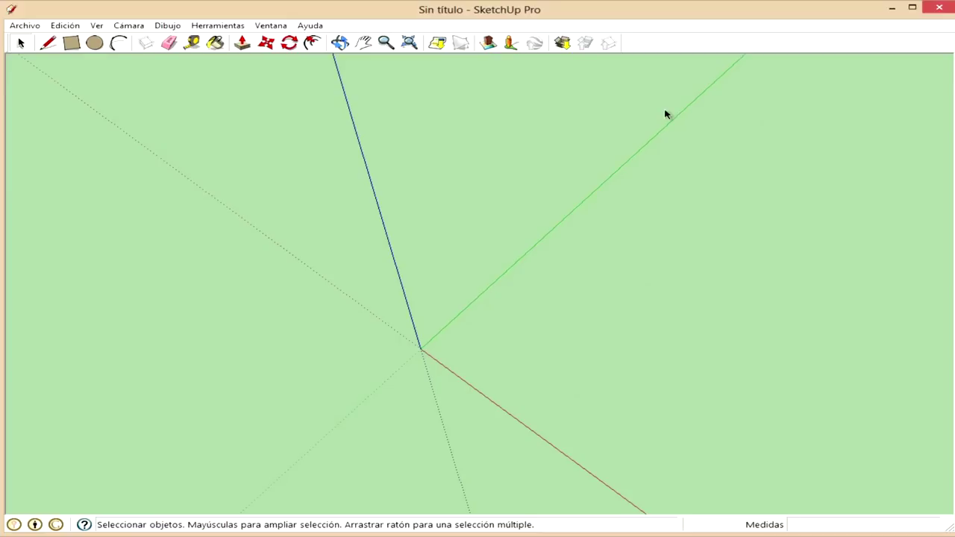
Draw the first connected edges of the triangle on the ground.
left_click(49, 43)
scroll(618, 326, "up", 1)
left_click(532, 341)
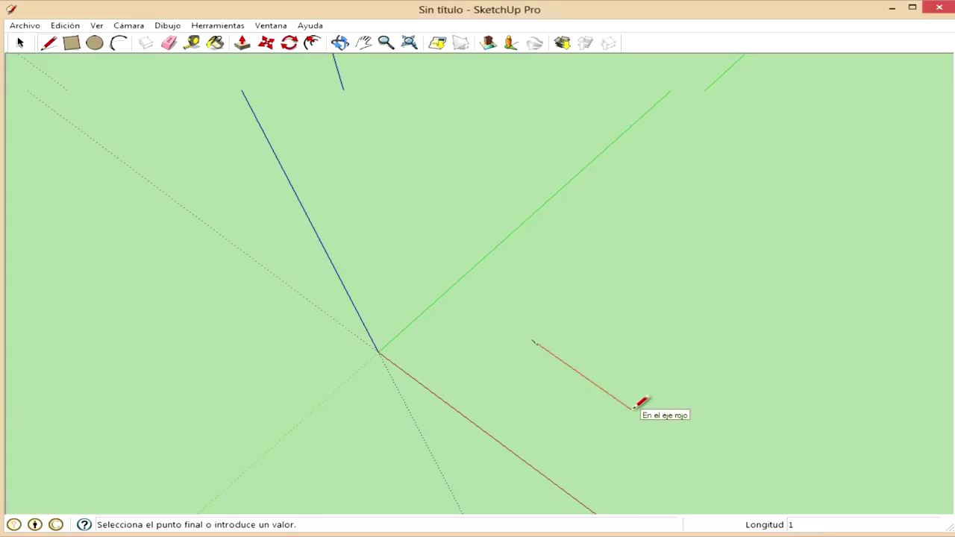
left_click(579, 373)
scroll(579, 363, "up", 3)
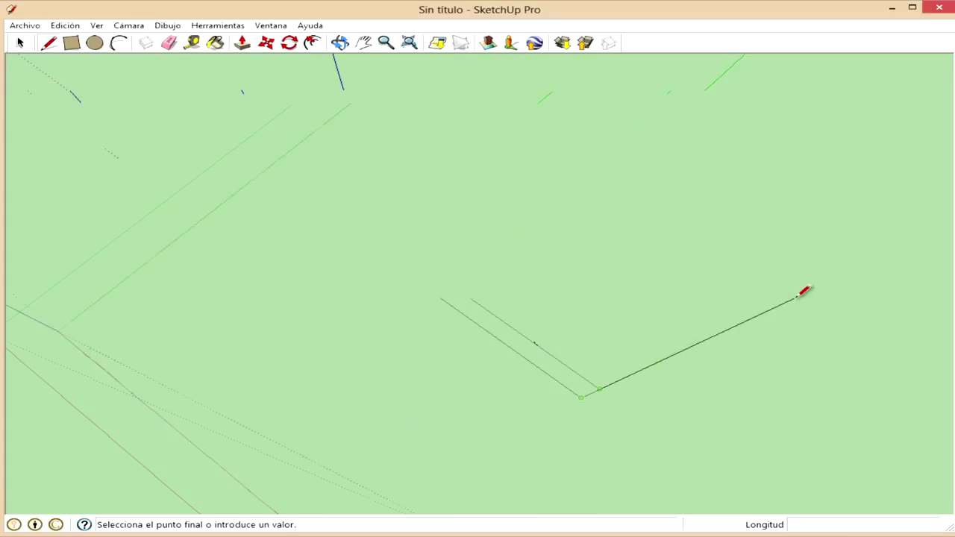
key("Escape")
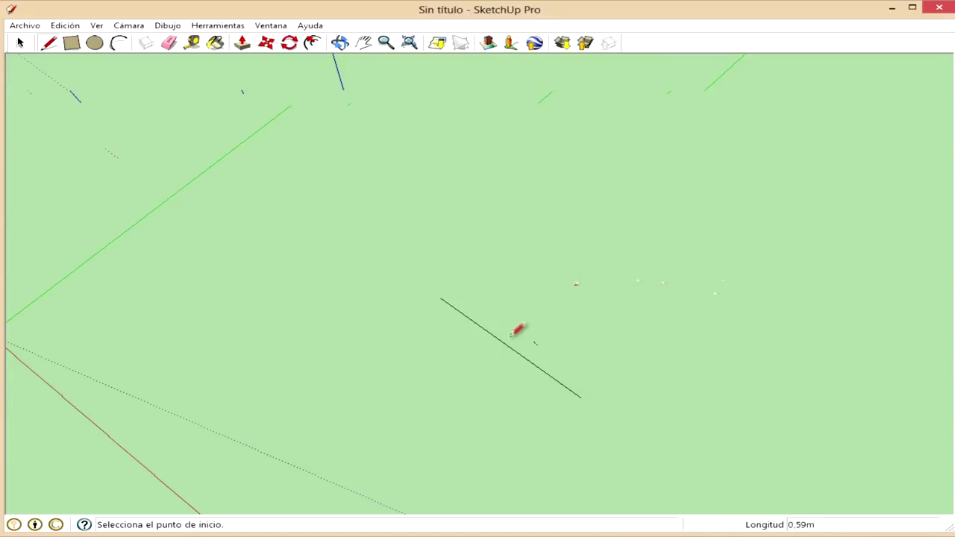
left_click(639, 228)
mouse_move(644, 260)
middle_mouse_down()
mouse_move(798, 368)
mouse_move(575, 260)
middle_mouse_up()
key("Escape")
middle_click_drag(609, 366, 543, 334)
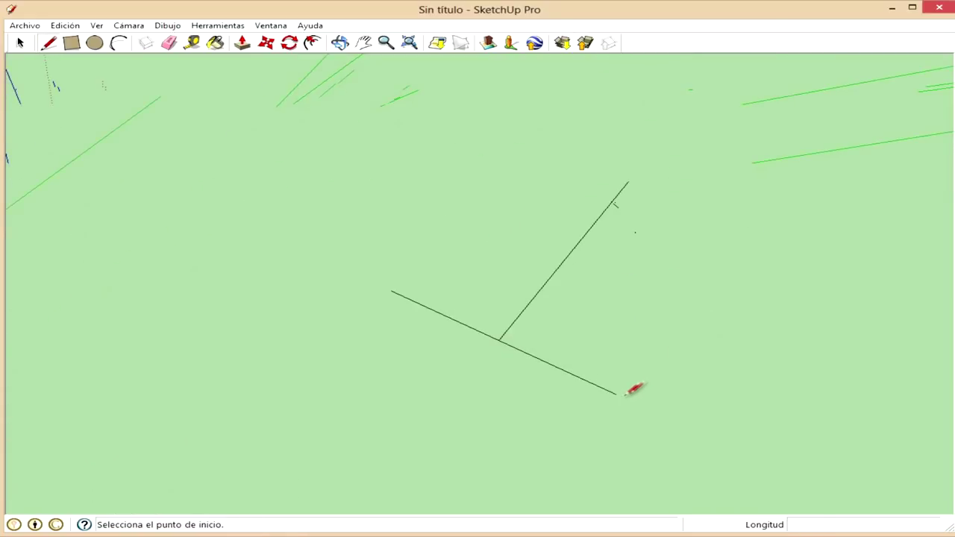
Add a 1.00 m edge and a closing line to form a triangular face.
left_click(616, 394)
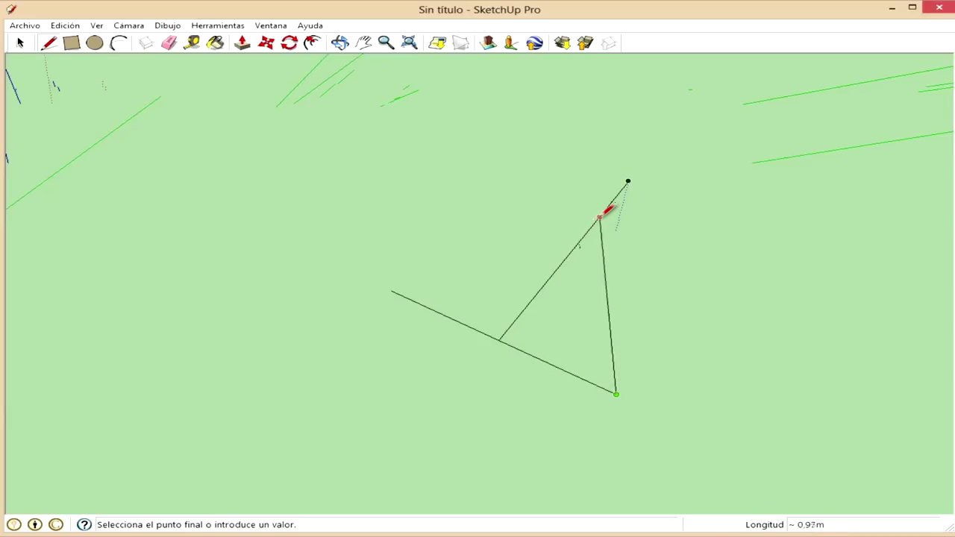
type("1.00m")
key("Return")
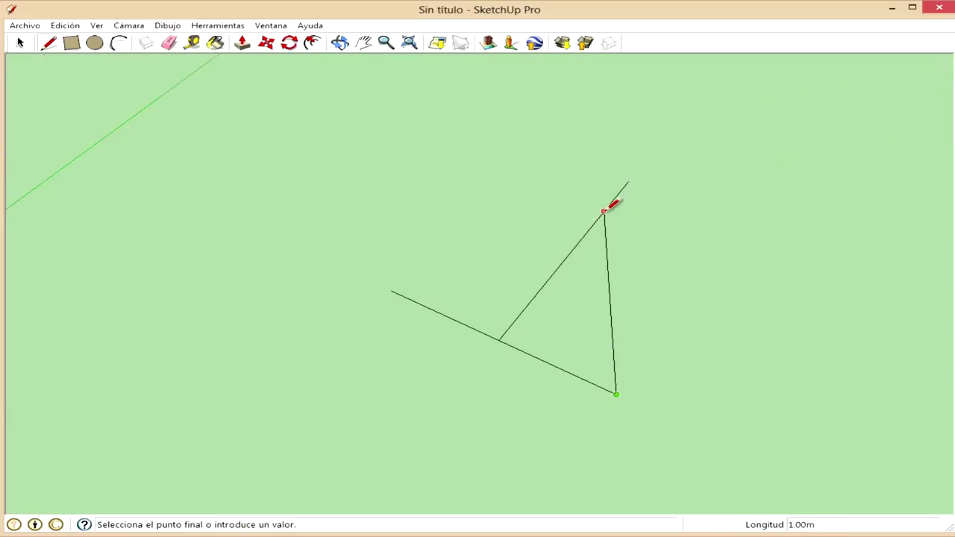
left_click(604, 212)
left_click(392, 290)
left_click(604, 212)
Select the stray diagonal line inside the triangle.
left_click(20, 44)
left_click(547, 282)
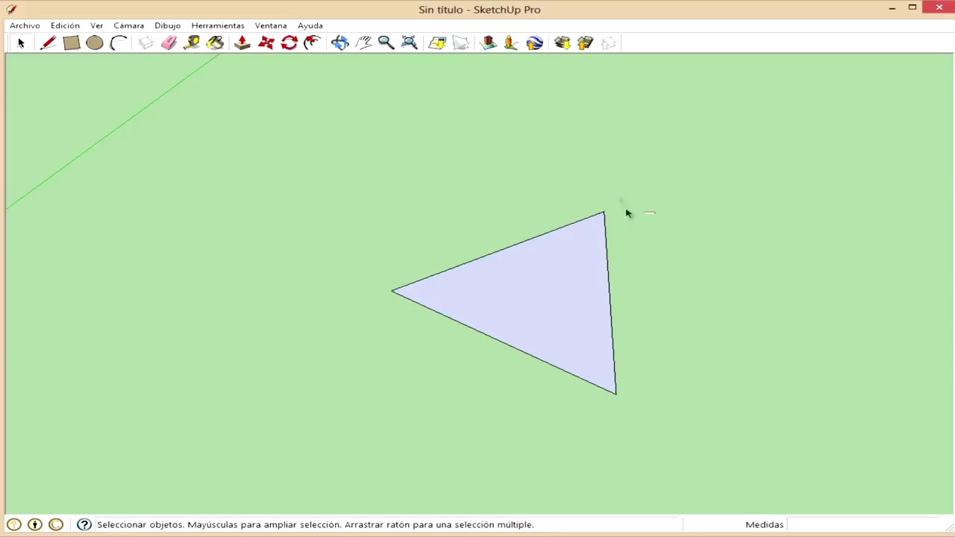
middle_click_drag(594, 282, 186, 197)
middle_click_drag(379, 399, 314, 335)
middle_click_drag(391, 367, 486, 179)
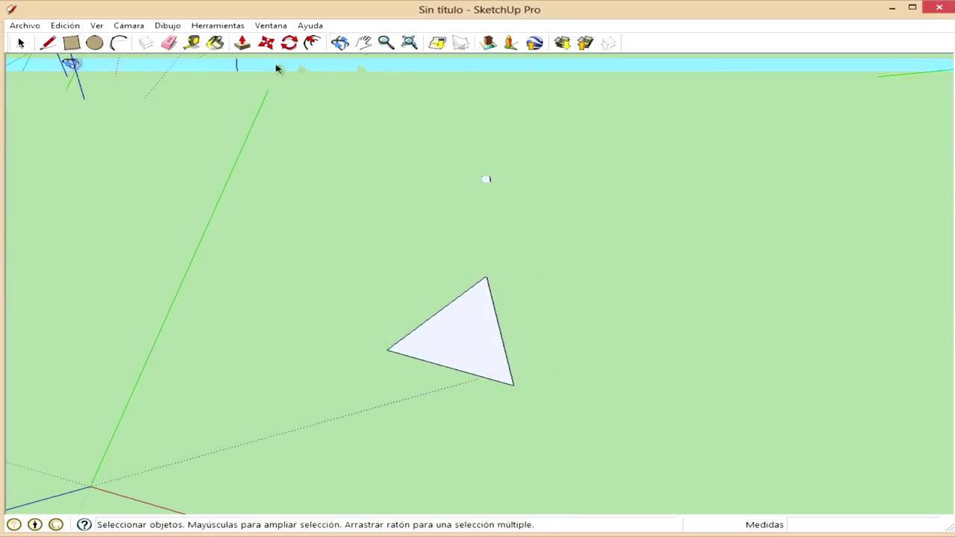
Extrude the triangle upward into a short triangular prism.
left_click(244, 43)
left_click(428, 335)
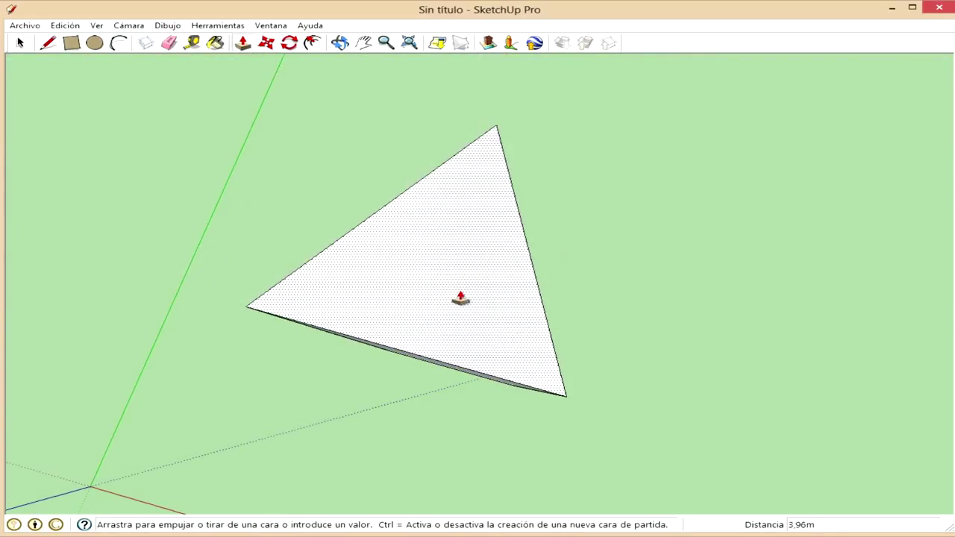
left_click(516, 377)
mouse_move(515, 377)
middle_mouse_down()
mouse_move(547, 288)
mouse_move(224, 149)
middle_mouse_up()
Draw lines from two vertices to the opposite edge midpoints on the prism's top.
left_click(48, 43)
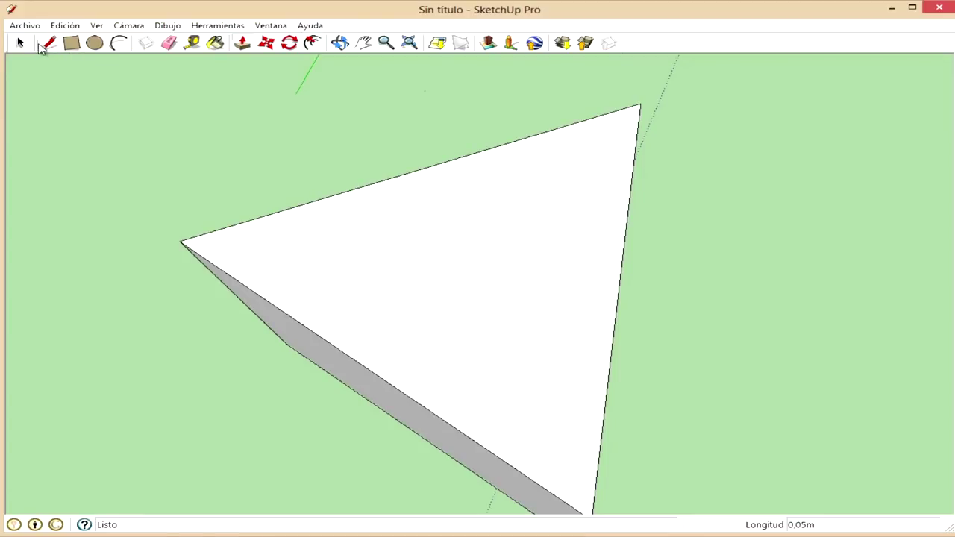
mouse_move(211, 264)
middle_mouse_down()
mouse_move(222, 187)
mouse_move(195, 176)
mouse_move(516, 260)
mouse_move(518, 249)
middle_mouse_up()
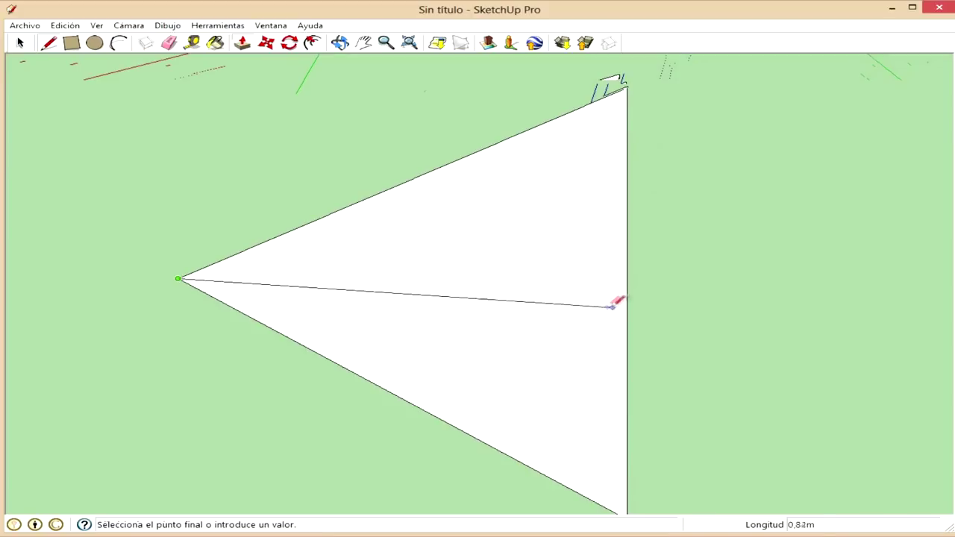
left_click(627, 289)
middle_click_drag(661, 401, 641, 450)
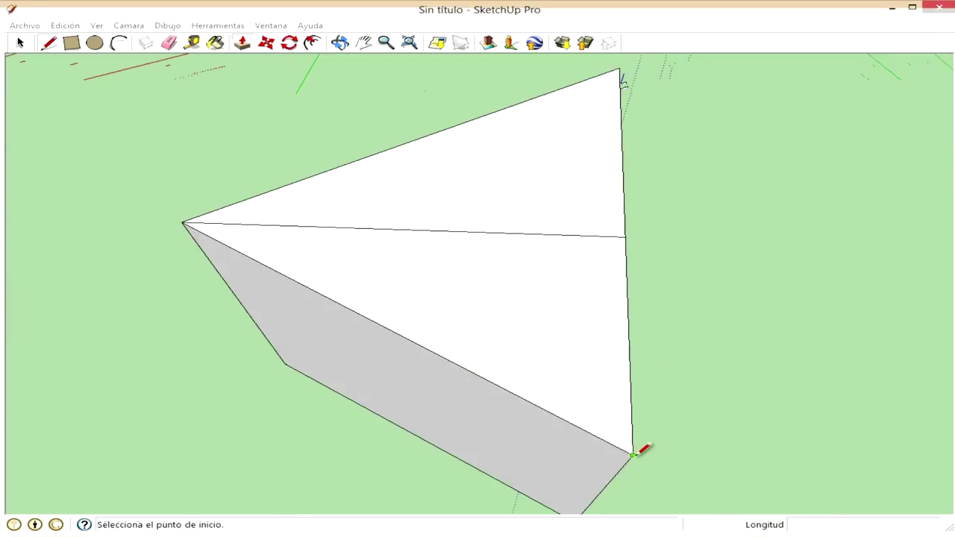
left_click(632, 454)
left_click(412, 142)
Add an edge from the prism's bottom corner to shape it into a pyramid.
middle_click_drag(817, 330, 549, 365)
mouse_move(492, 238)
middle_mouse_down()
mouse_move(554, 149)
mouse_move(510, 178)
middle_mouse_up()
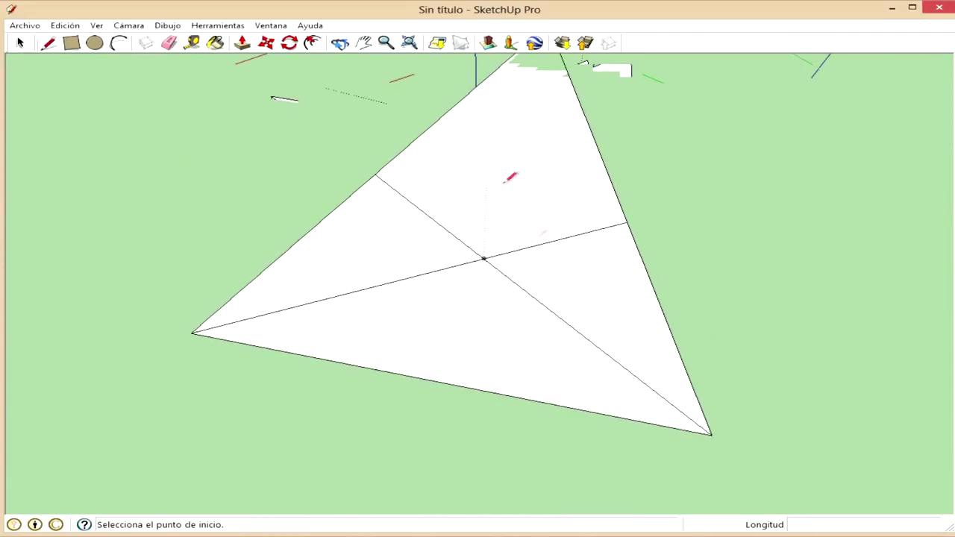
middle_click_drag(468, 250, 575, 168)
mouse_move(510, 148)
middle_mouse_down()
mouse_move(501, 249)
mouse_move(313, 127)
middle_mouse_up()
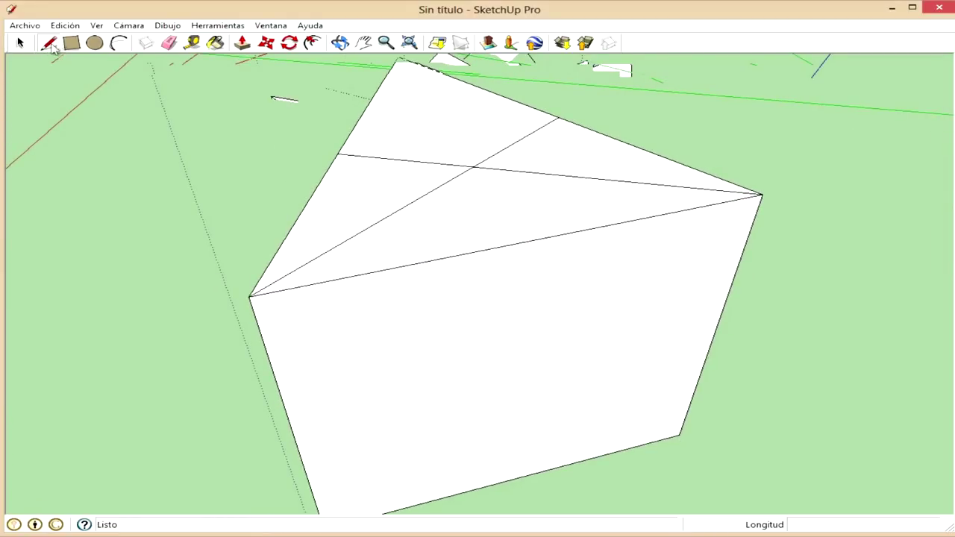
mouse_move(440, 281)
middle_mouse_down()
mouse_move(426, 277)
mouse_move(480, 324)
mouse_move(455, 216)
middle_mouse_up()
scroll(450, 258, "down", 3)
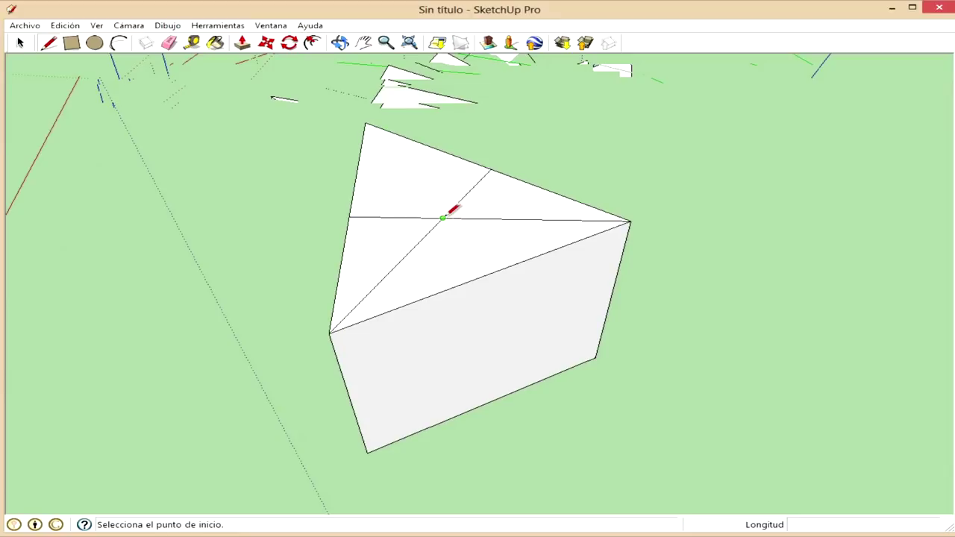
mouse_move(363, 454)
middle_mouse_down()
mouse_move(478, 405)
mouse_move(465, 431)
mouse_move(560, 380)
mouse_move(476, 478)
mouse_move(605, 430)
mouse_move(538, 394)
middle_mouse_up()
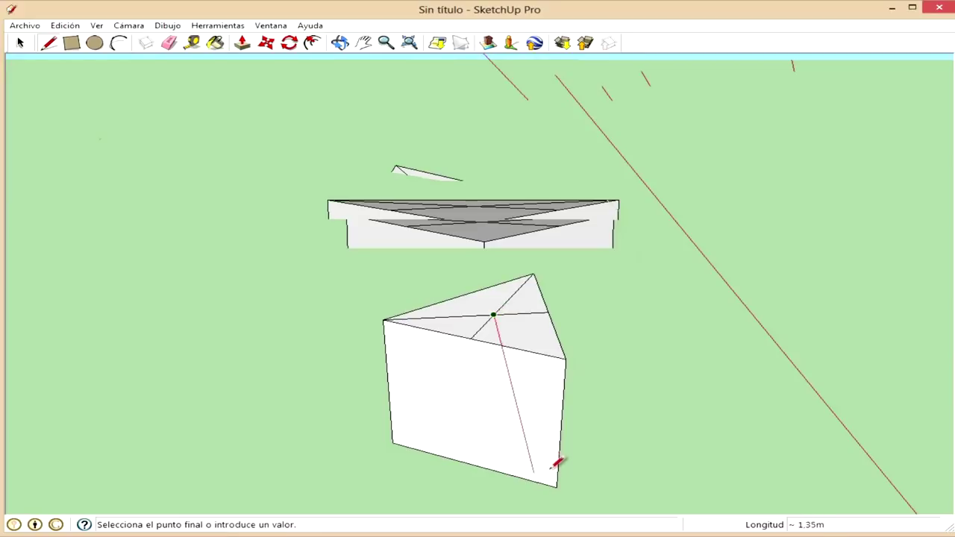
left_click(393, 443)
mouse_move(393, 443)
middle_mouse_down()
mouse_move(375, 420)
mouse_move(910, 415)
middle_mouse_up()
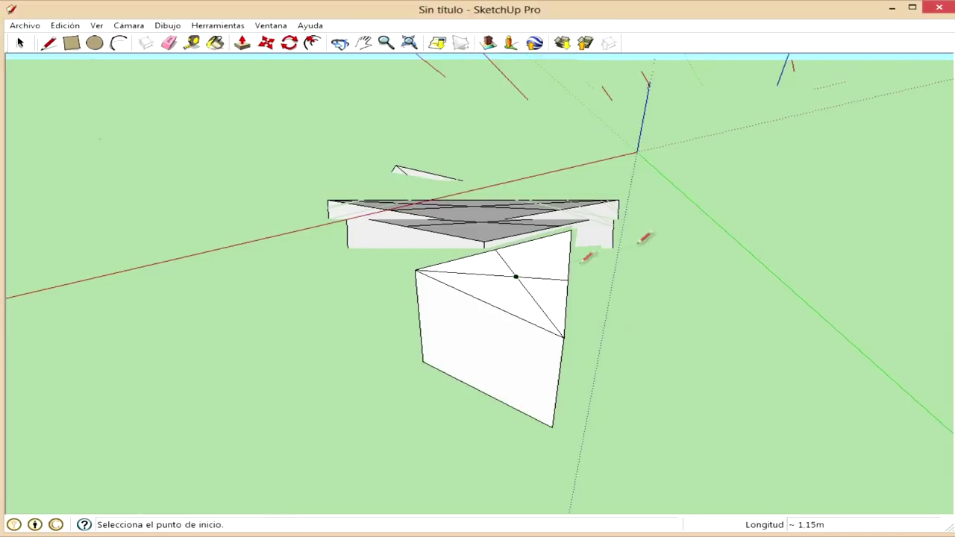
mouse_move(567, 284)
middle_mouse_down()
mouse_move(629, 271)
mouse_move(428, 196)
mouse_move(552, 265)
mouse_move(518, 252)
mouse_move(373, 279)
mouse_move(596, 246)
middle_mouse_up()
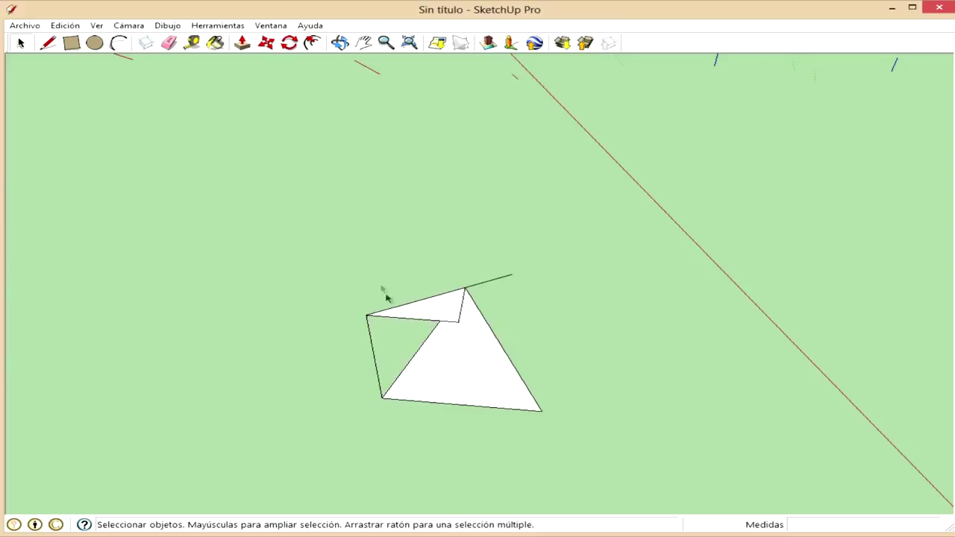
mouse_move(491, 260)
middle_mouse_down()
mouse_move(470, 326)
mouse_move(481, 351)
middle_mouse_up()
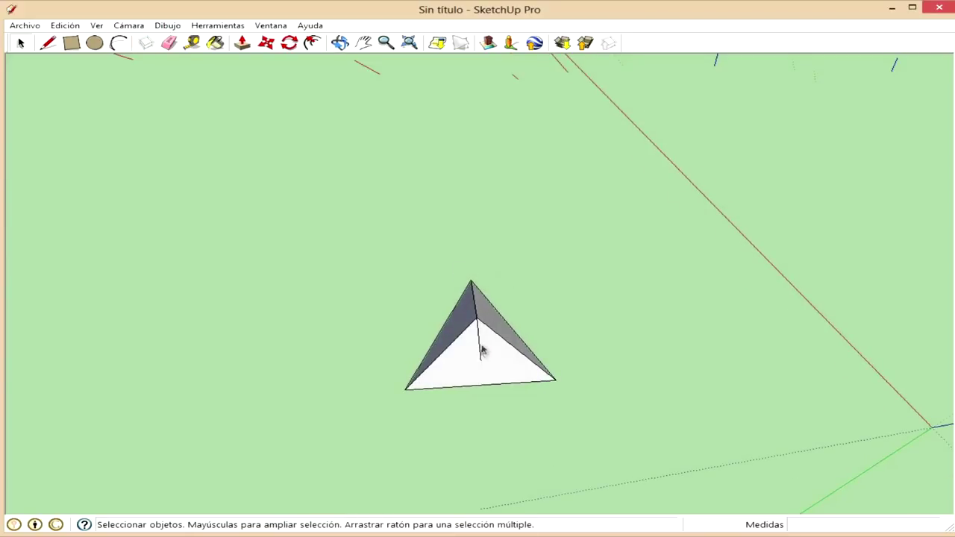
mouse_move(558, 307)
middle_mouse_down()
mouse_move(514, 382)
mouse_move(482, 380)
mouse_move(539, 199)
mouse_move(420, 327)
mouse_move(573, 365)
mouse_move(818, 395)
mouse_move(501, 375)
mouse_move(551, 274)
mouse_move(465, 247)
mouse_move(550, 351)
middle_mouse_up()
Draw an upright circle centred on the flat ground circle so the two discs intersect.
key("c")
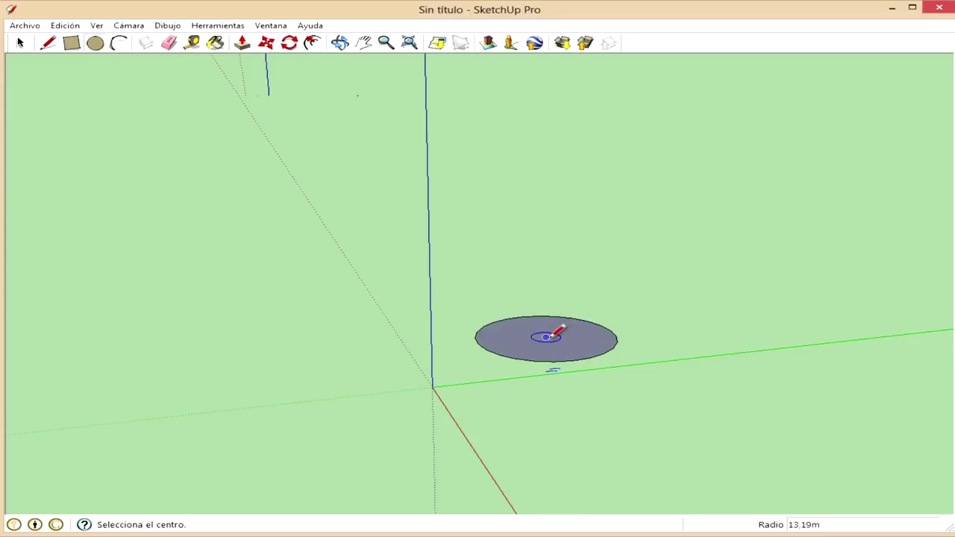
mouse_move(575, 354)
middle_mouse_down()
mouse_move(518, 288)
mouse_move(544, 333)
middle_mouse_up()
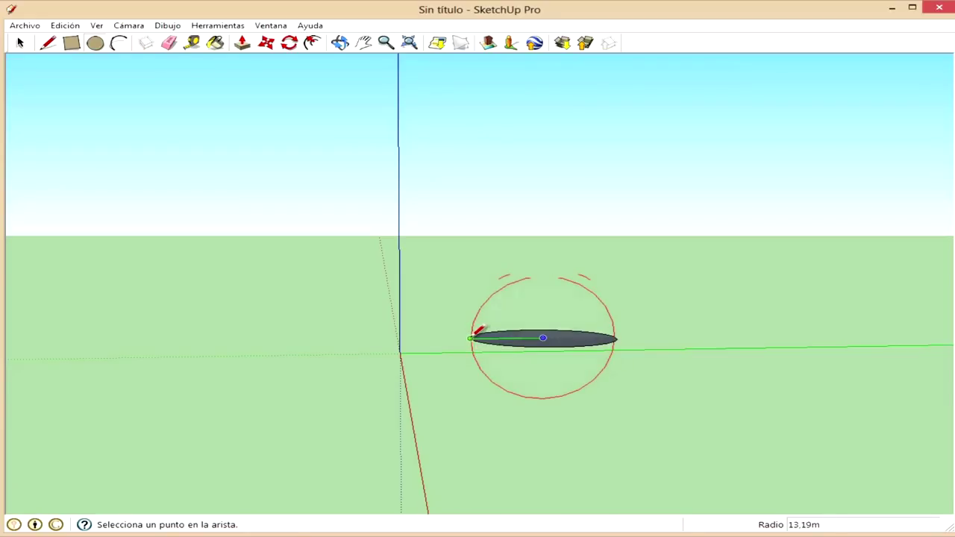
left_click(480, 330)
middle_click_drag(479, 329, 550, 415)
scroll(458, 305, "up", 5)
mouse_move(656, 301)
middle_mouse_down()
mouse_move(415, 293)
mouse_move(512, 288)
mouse_move(363, 305)
mouse_move(516, 396)
middle_mouse_up()
scroll(432, 321, "down", 5)
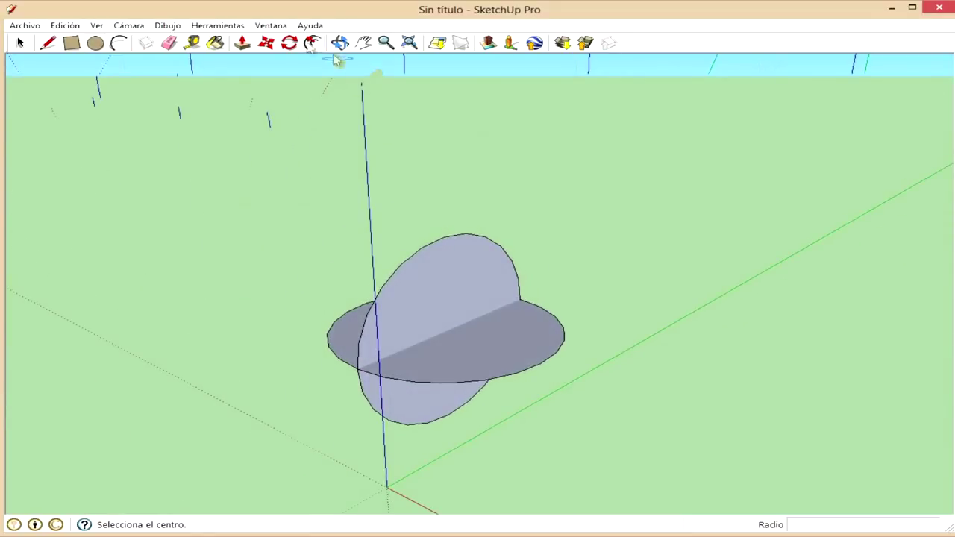
Show Ver > Barras de herramientas > Conjunto grande de herramientas and dock it on the left.
left_click(96, 26)
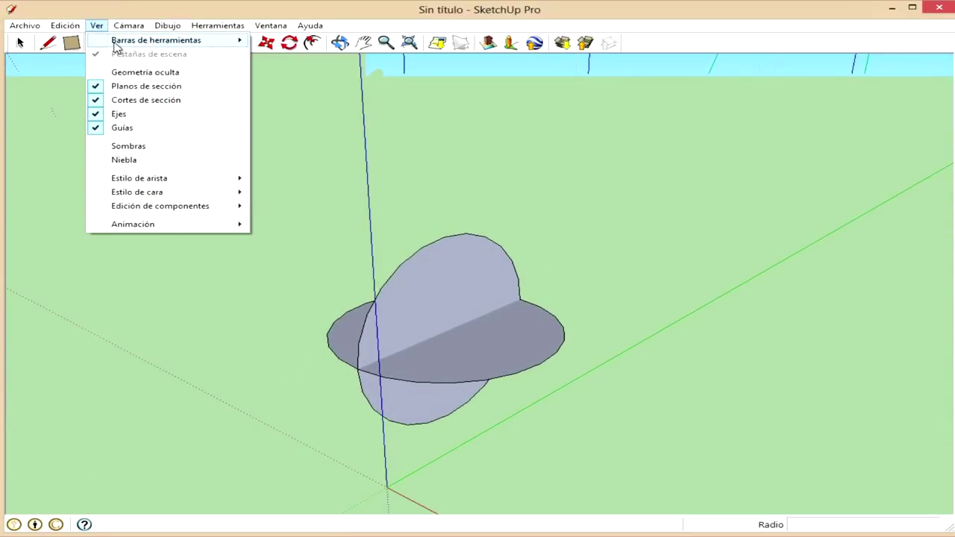
left_click(339, 54)
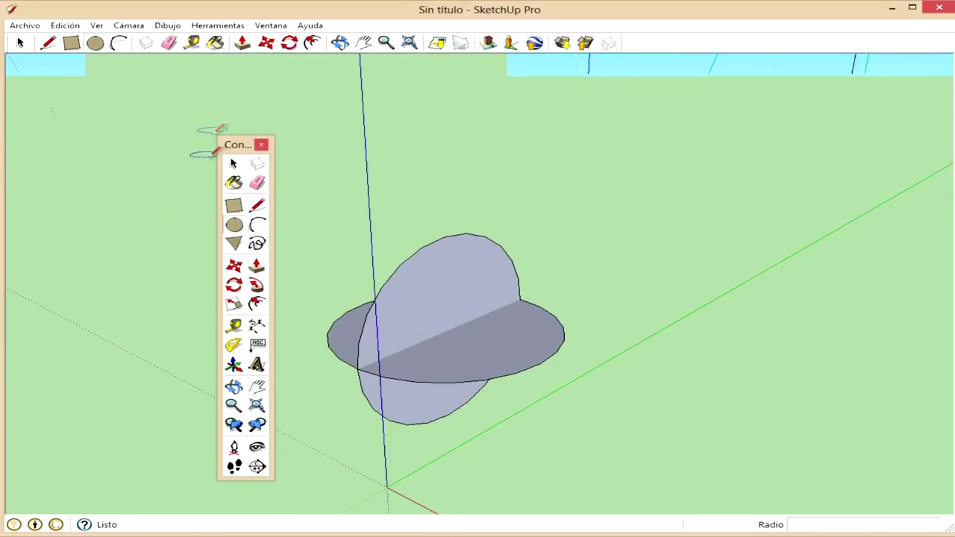
left_click_drag(32, 69, 22, 66)
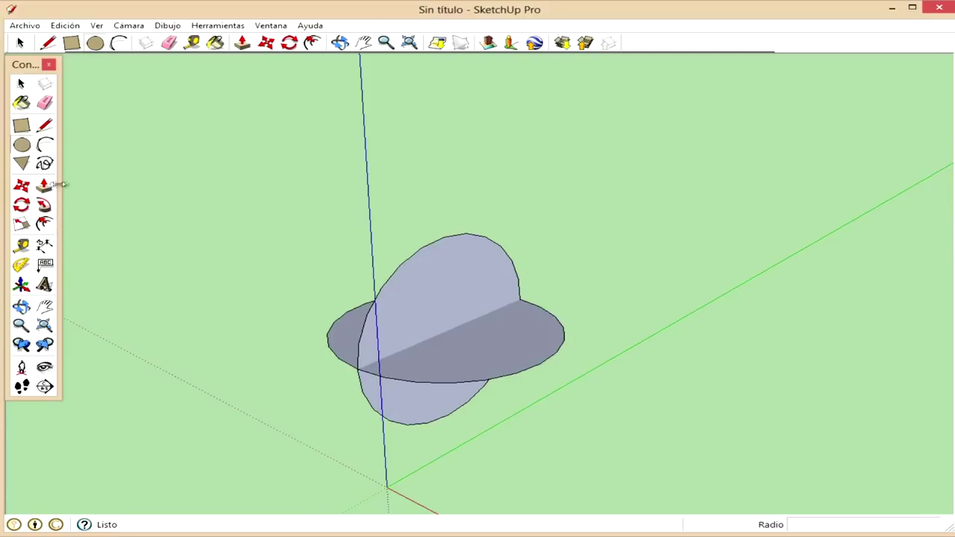
mouse_move(224, 239)
middle_mouse_down()
mouse_move(330, 254)
mouse_move(258, 264)
middle_mouse_up()
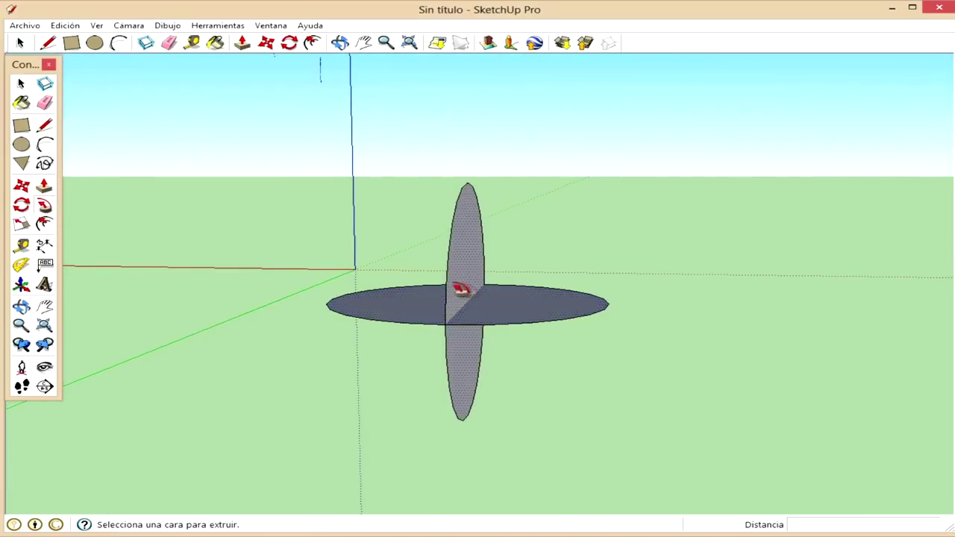
Try sweeping the vertical disc along the circle path, then undo the failed result.
left_click(468, 285)
mouse_move(469, 285)
middle_mouse_down()
mouse_move(390, 302)
mouse_move(523, 300)
middle_mouse_up()
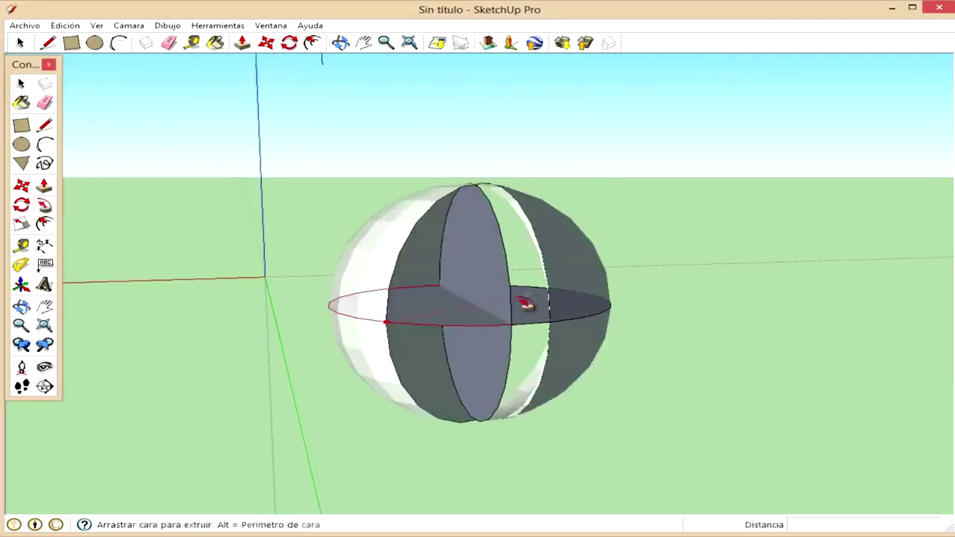
mouse_move(453, 291)
left_mouse_down()
mouse_move(429, 283)
mouse_move(333, 312)
left_mouse_up()
middle_click_drag(334, 313, 181, 181)
mouse_move(420, 280)
left_mouse_down()
mouse_move(473, 288)
mouse_move(465, 277)
mouse_move(507, 276)
mouse_move(465, 278)
left_mouse_up()
mouse_move(465, 278)
middle_mouse_down()
mouse_move(465, 384)
mouse_move(367, 356)
mouse_move(303, 290)
mouse_move(555, 300)
middle_mouse_up()
mouse_move(567, 321)
left_mouse_down()
mouse_move(437, 324)
mouse_move(502, 309)
mouse_move(388, 309)
mouse_move(482, 302)
mouse_move(528, 315)
left_mouse_up()
mouse_move(542, 319)
middle_mouse_down()
mouse_move(513, 317)
mouse_move(693, 458)
mouse_move(299, 390)
mouse_move(413, 255)
mouse_move(751, 412)
mouse_move(395, 316)
mouse_move(162, 318)
middle_mouse_up()
key("ctrl+z")
Redo the Follow Me sweep of the disc profile, completing the solid sphere.
mouse_move(590, 323)
middle_mouse_down()
mouse_move(228, 279)
mouse_move(336, 308)
middle_mouse_up()
middle_click_drag(609, 307, 245, 102)
key("space")
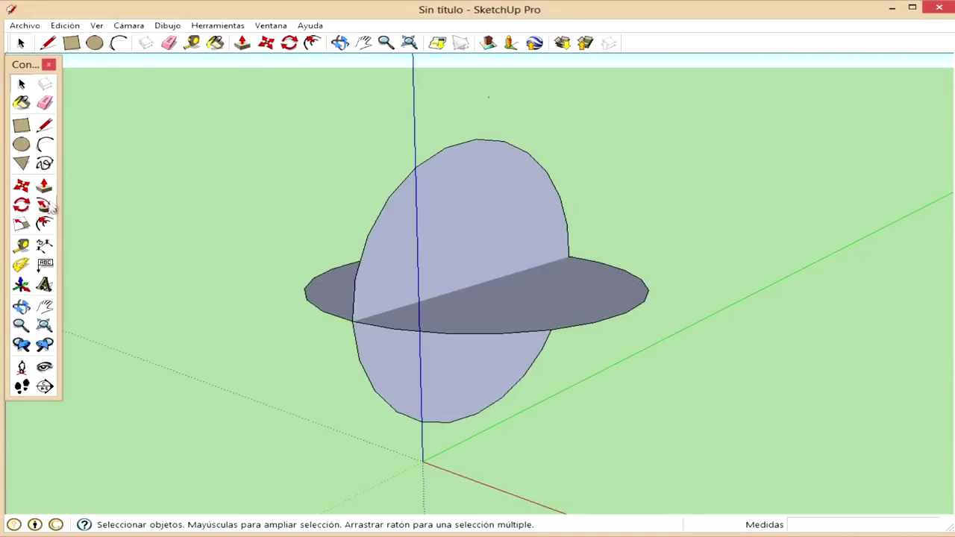
mouse_move(448, 239)
middle_mouse_down()
mouse_move(625, 249)
mouse_move(723, 204)
mouse_move(686, 283)
mouse_move(552, 322)
mouse_move(417, 343)
mouse_move(405, 336)
mouse_move(470, 279)
mouse_move(456, 337)
middle_mouse_up()
left_click(429, 332)
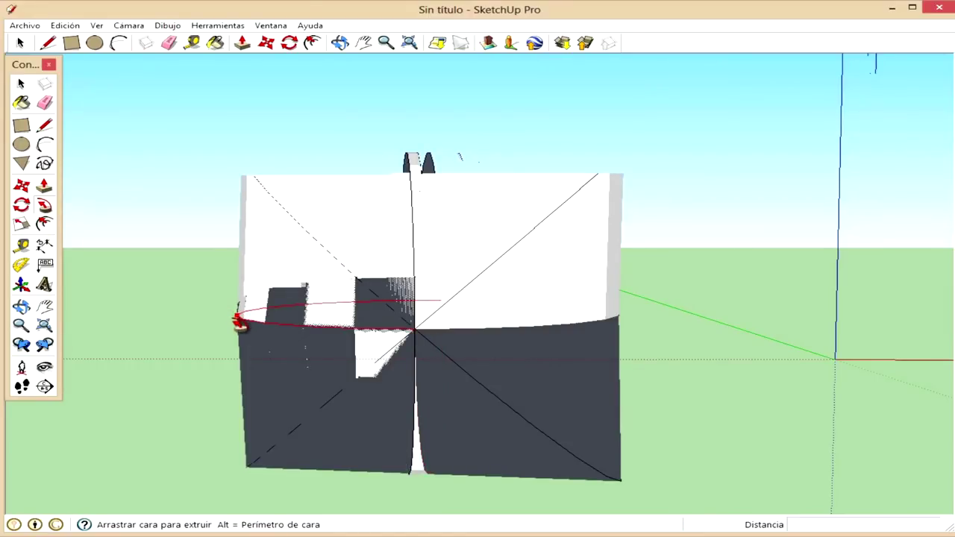
key("Escape")
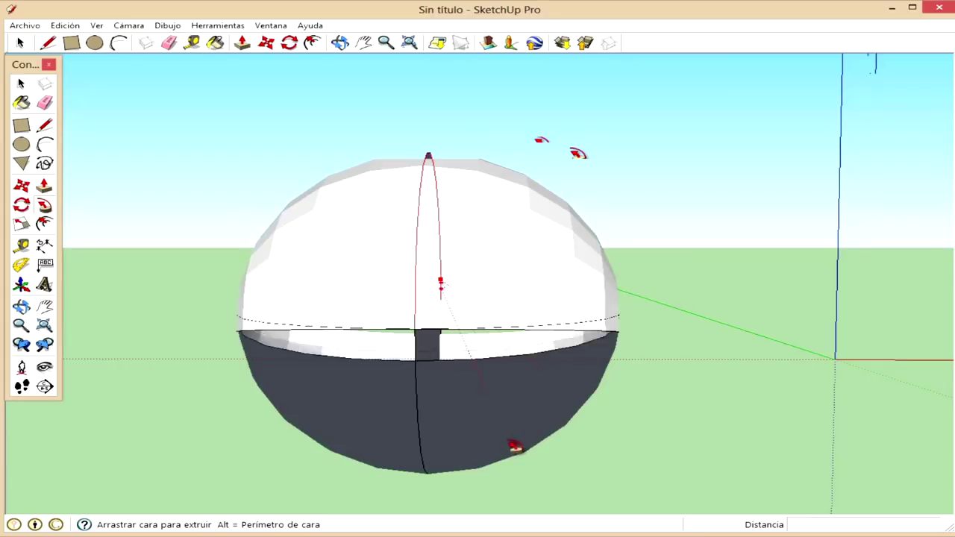
left_click(431, 332)
mouse_move(432, 332)
middle_mouse_down()
mouse_move(623, 437)
mouse_move(776, 332)
mouse_move(789, 273)
middle_mouse_up()
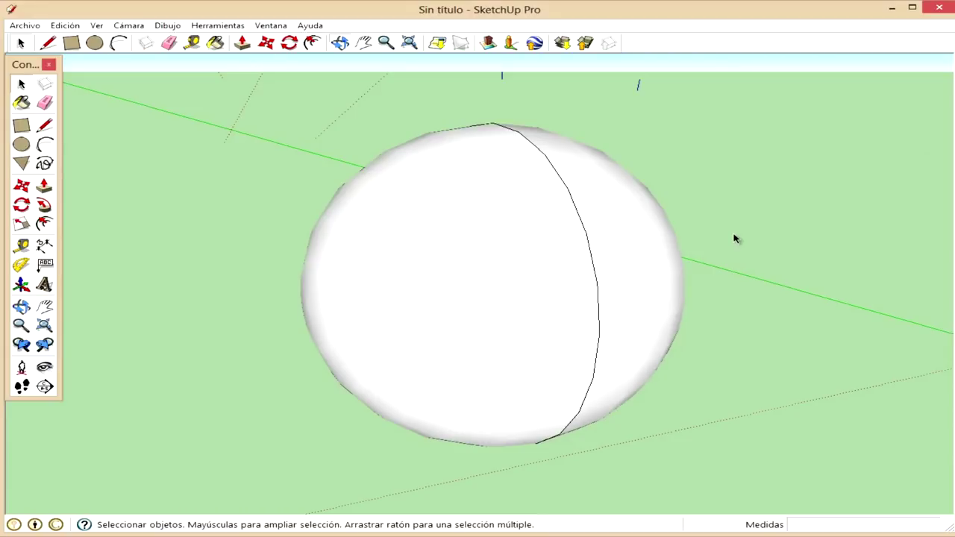
mouse_move(735, 238)
middle_mouse_down()
mouse_move(806, 283)
mouse_move(103, 320)
mouse_move(199, 217)
middle_mouse_up()
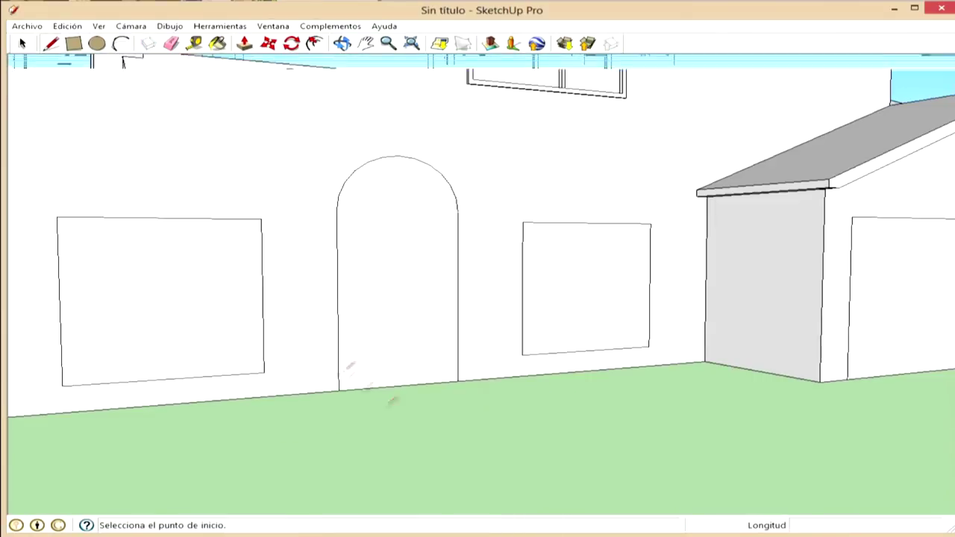
Start the bay window's curved footprint line at the door's bottom-left corner.
left_click(340, 371)
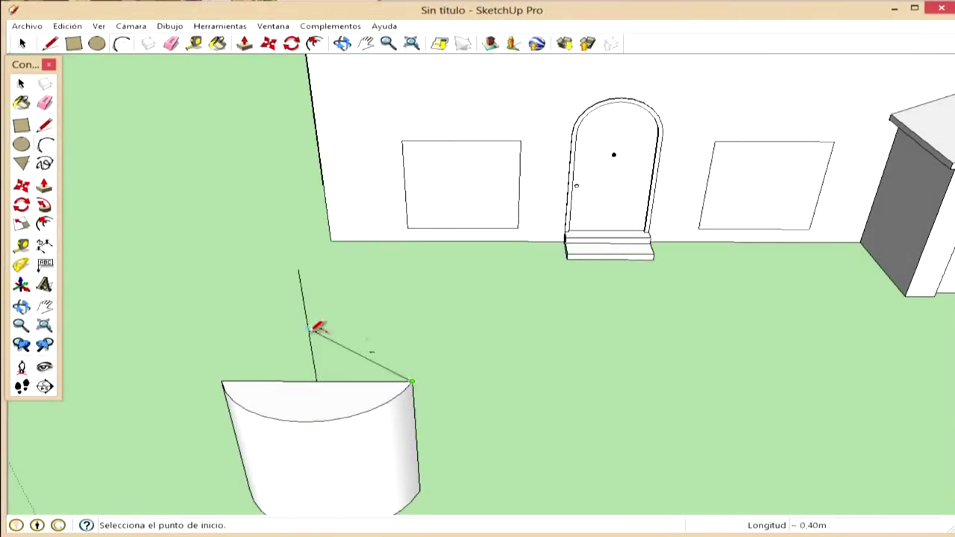
Draw the arc on the bay-window cylinder's top to round it.
middle_click_drag(318, 328, 351, 420)
left_click(409, 335)
left_click(67, 26)
key("Escape")
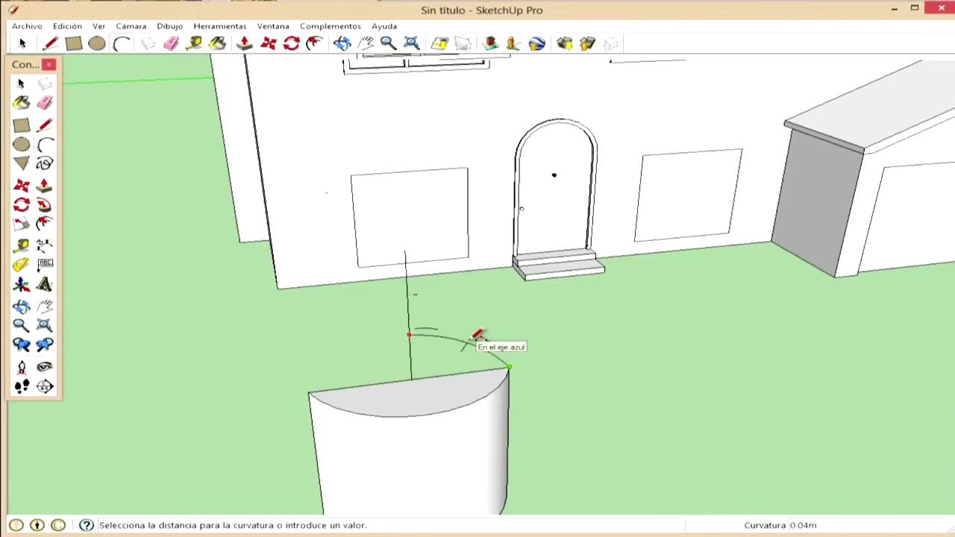
left_click(478, 335)
key("space")
left_click(380, 299)
scroll(462, 348, "down", 3)
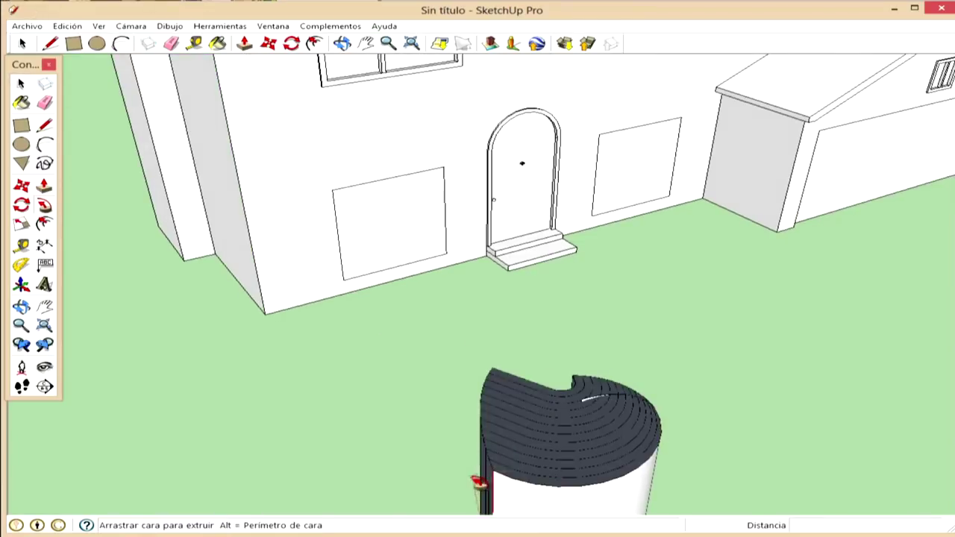
middle_click_drag(478, 482, 522, 358)
Copy the bay-window cylinder and paste a matching one against the wall beside the door.
key("space")
left_click(522, 366)
middle_click_drag(470, 250, 454, 281)
left_click(454, 281)
key("m")
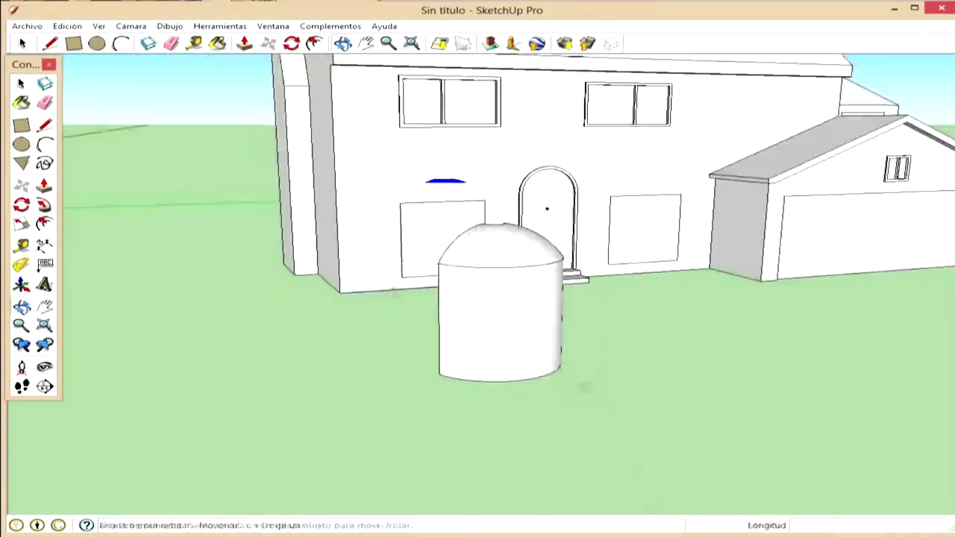
middle_click_drag(394, 292, 804, 475)
key("ctrl+v")
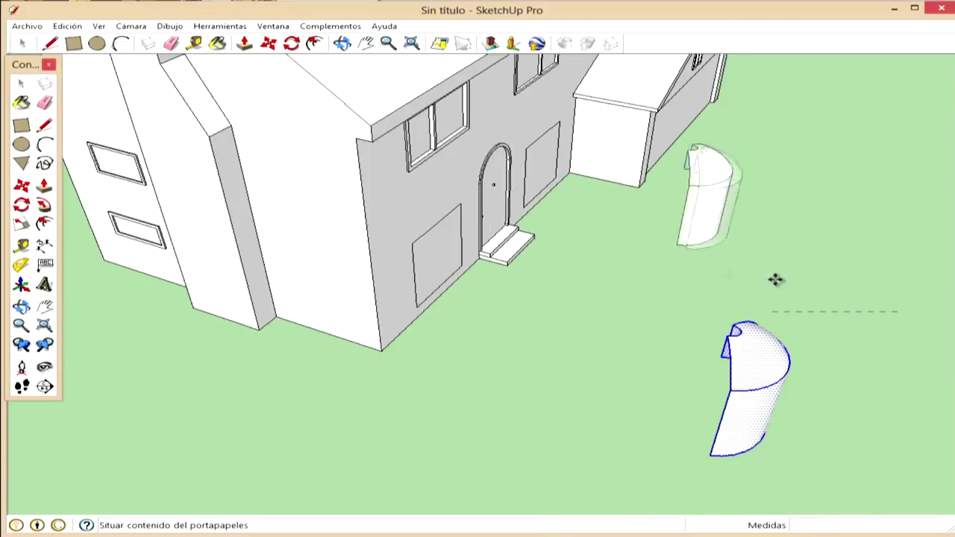
left_click(444, 306)
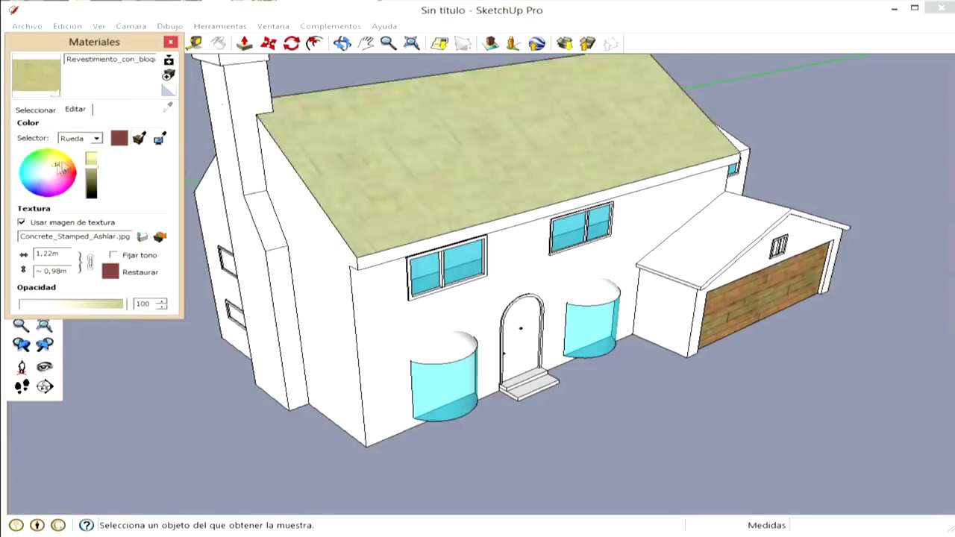
Set the texture width to 1 and view the arch and curved window glass.
type("1")
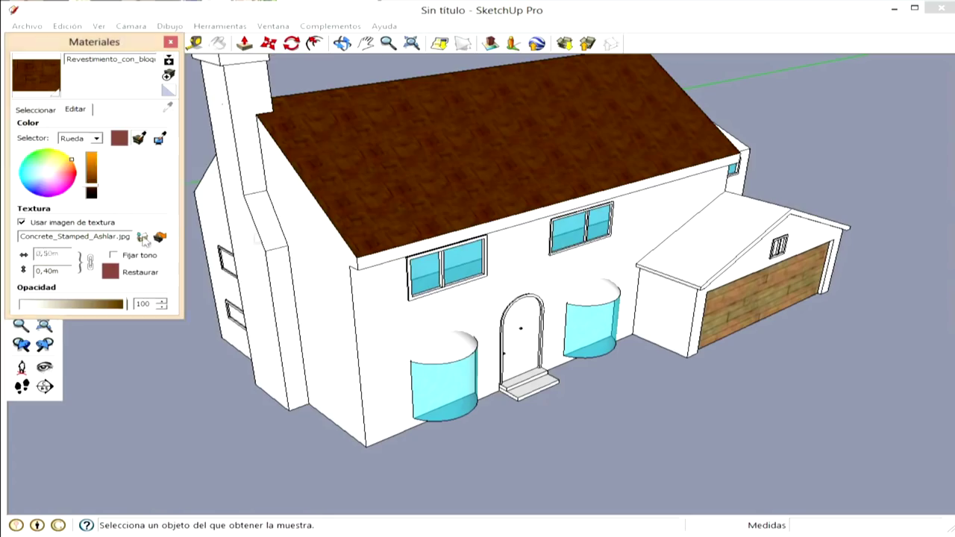
left_click(36, 110)
mouse_move(448, 224)
middle_mouse_down()
mouse_move(418, 283)
mouse_move(746, 166)
middle_mouse_up()
scroll(417, 297, "up", 5)
scroll(799, 167, "up", 3)
scroll(596, 194, "down", 4)
scroll(495, 235, "up", 4)
scroll(495, 234, "down", 5)
scroll(320, 452, "up", 5)
mouse_move(320, 452)
middle_mouse_down()
mouse_move(341, 425)
mouse_move(611, 407)
middle_mouse_up()
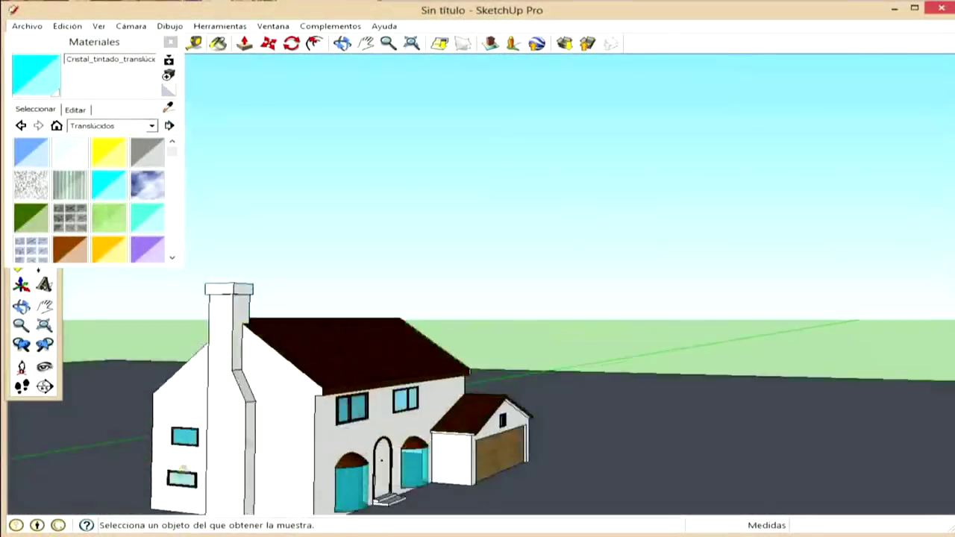
Pick white stucco from Bricks and Cladding and recolour it for the walls.
left_click(111, 125)
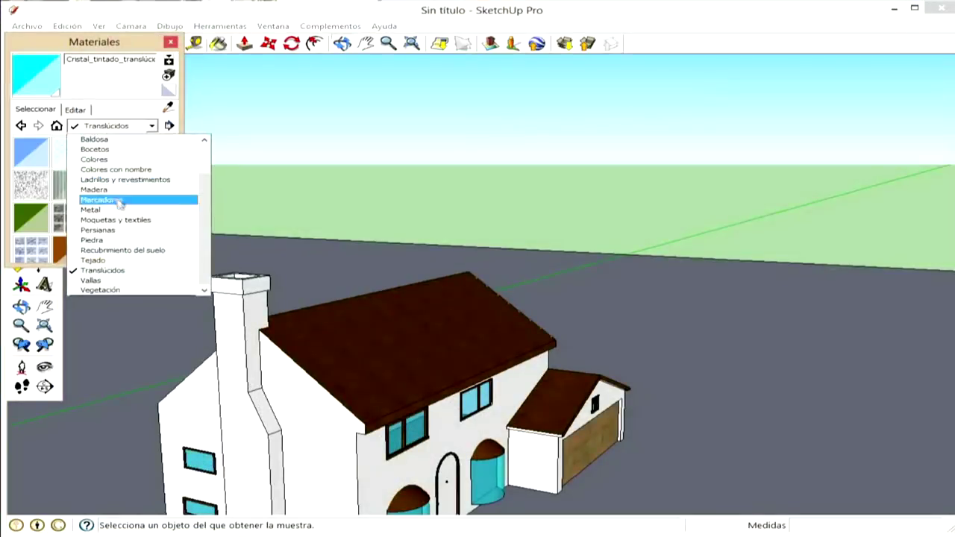
left_click(125, 179)
left_click(109, 149)
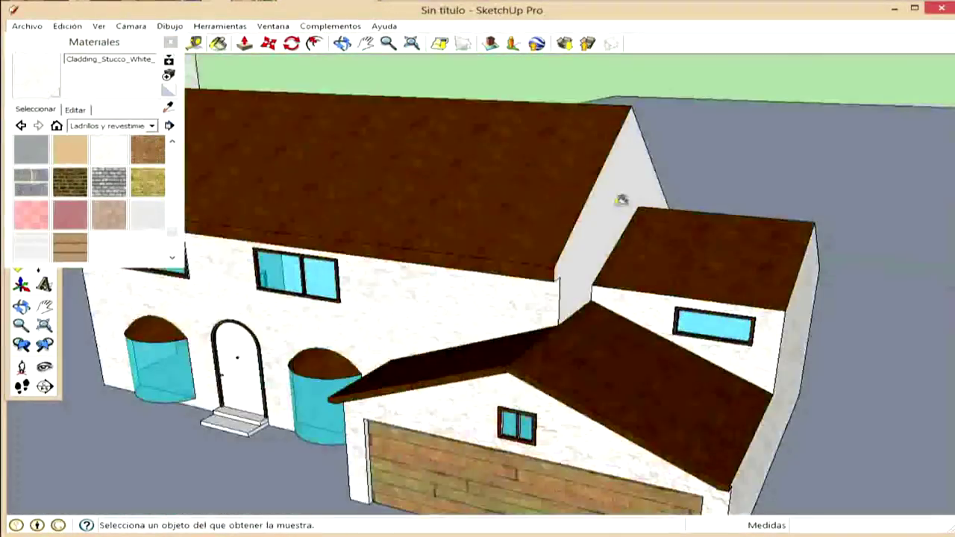
middle_click_drag(237, 390, 492, 391)
left_click(41, 178)
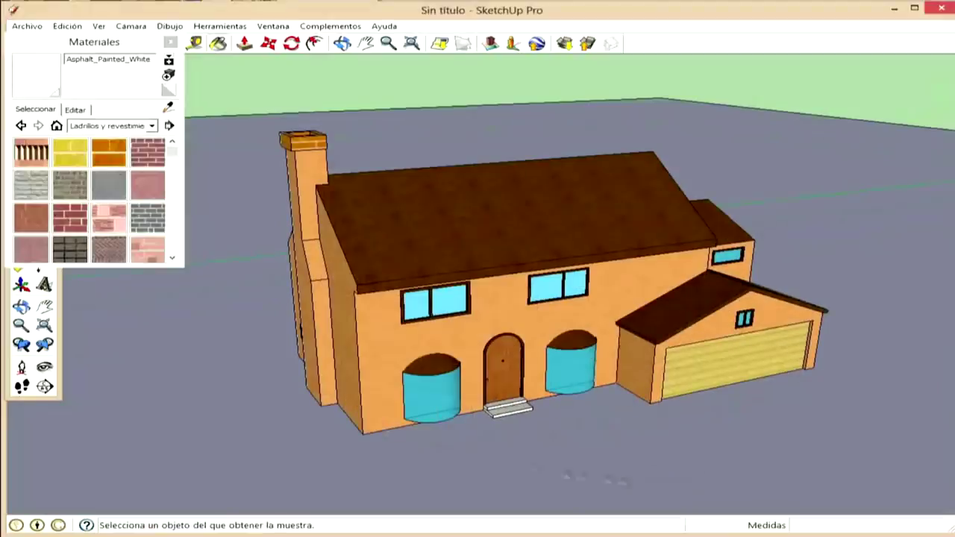
left_click(151, 125)
left_click(217, 285)
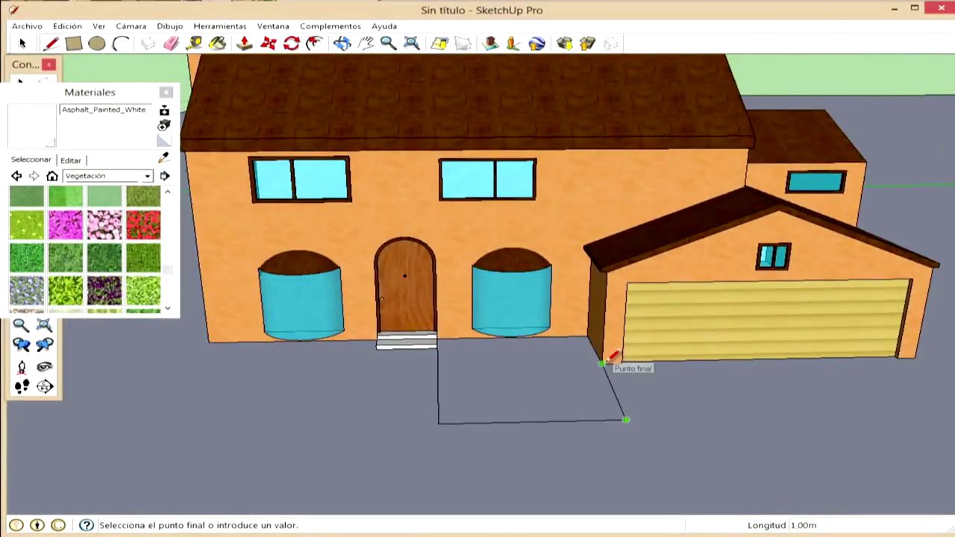
Close the path outline in front of the steps and move the Homer figure.
left_click(602, 364)
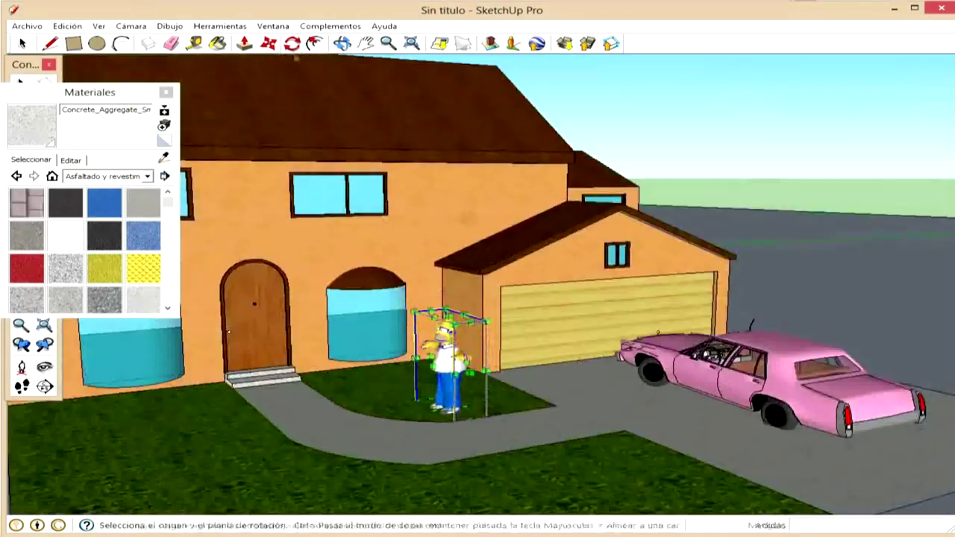
key("m")
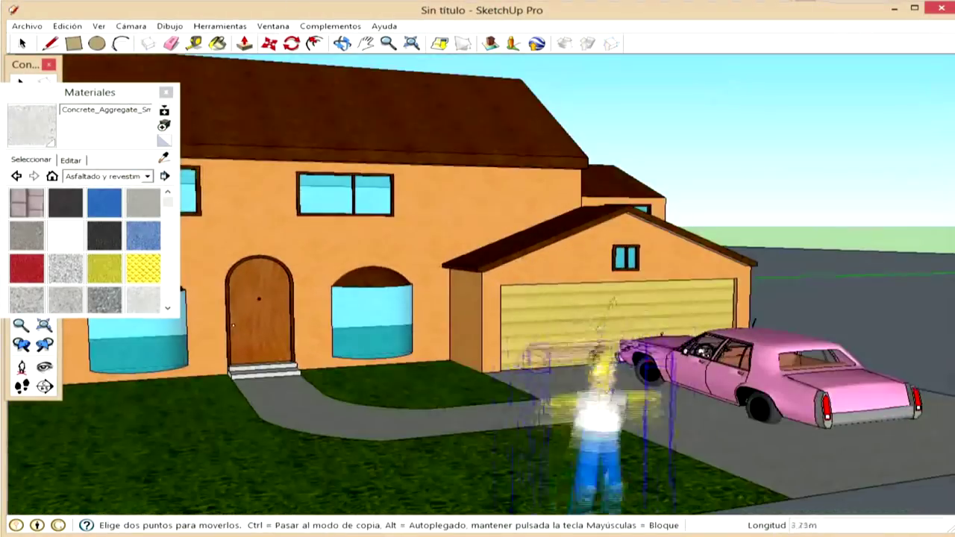
scroll(627, 358, "up", 5)
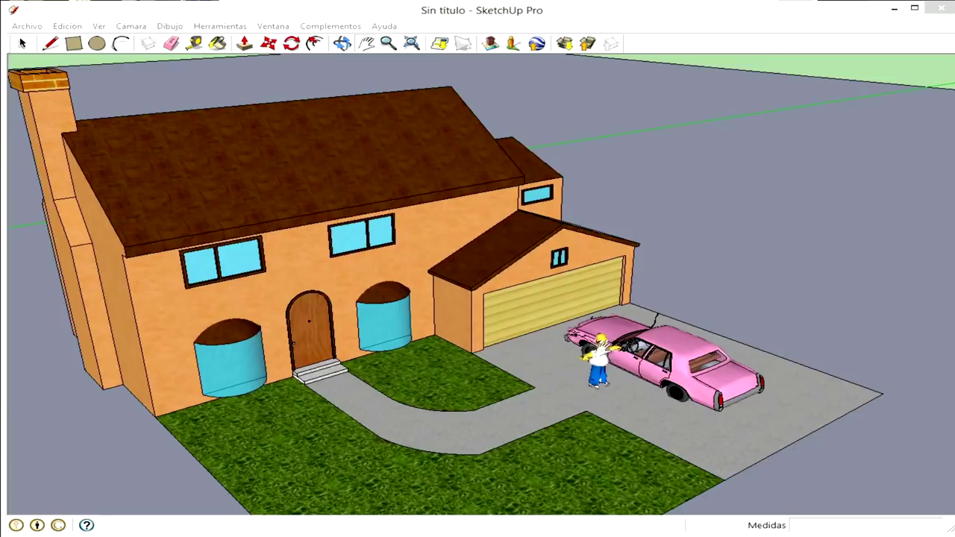
Search the 3D Gallery for 'buzon' and load the Buzón mailbox into the model.
left_click(27, 26)
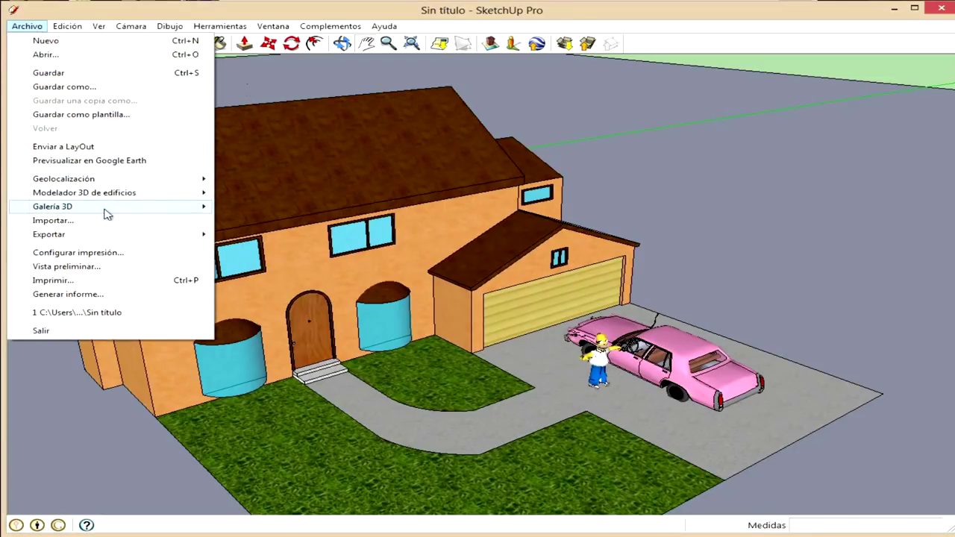
mouse_move(53, 207)
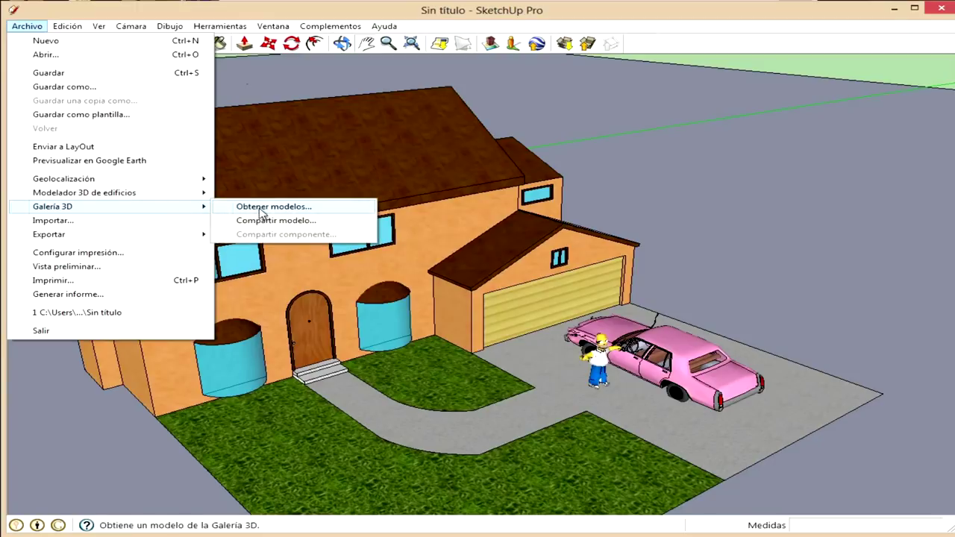
left_click(261, 212)
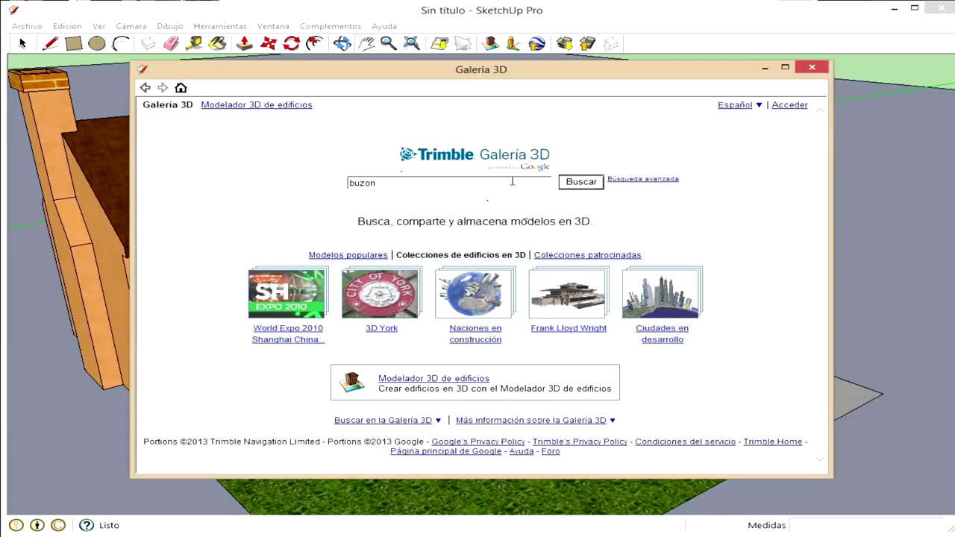
key("Return")
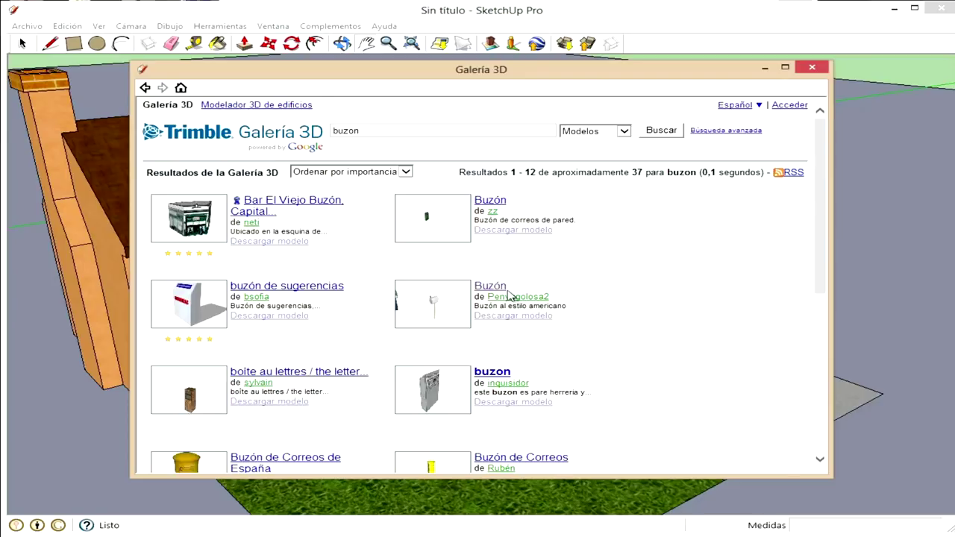
left_click(507, 293)
left_click(463, 391)
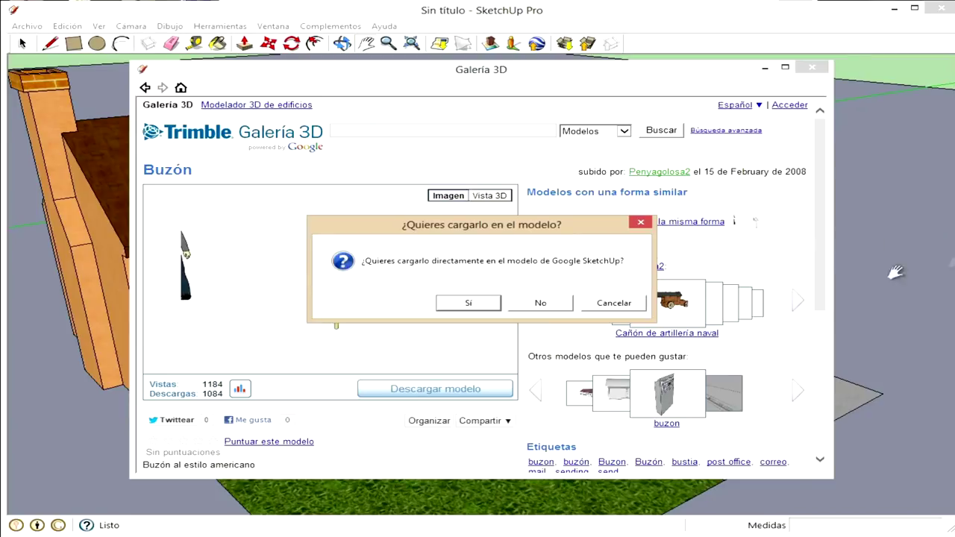
left_click(468, 303)
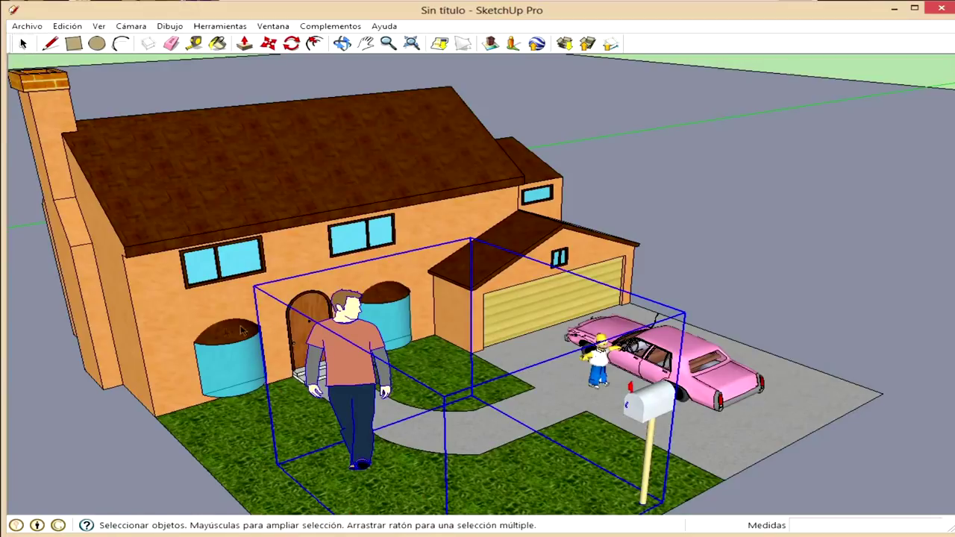
Delete the extra man figure from the mailbox component and scale the mailbox to 0.60.
double_click(348, 363)
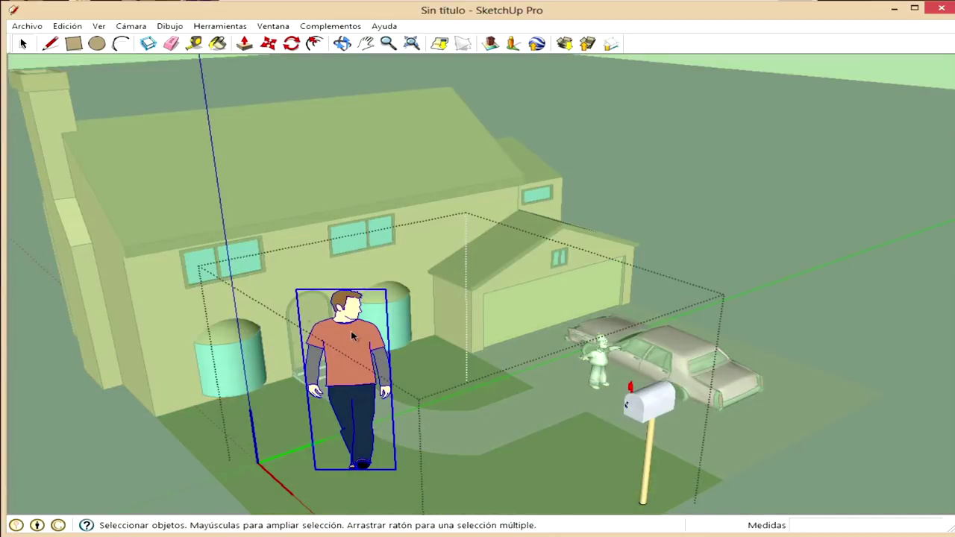
key("Delete")
key("Escape")
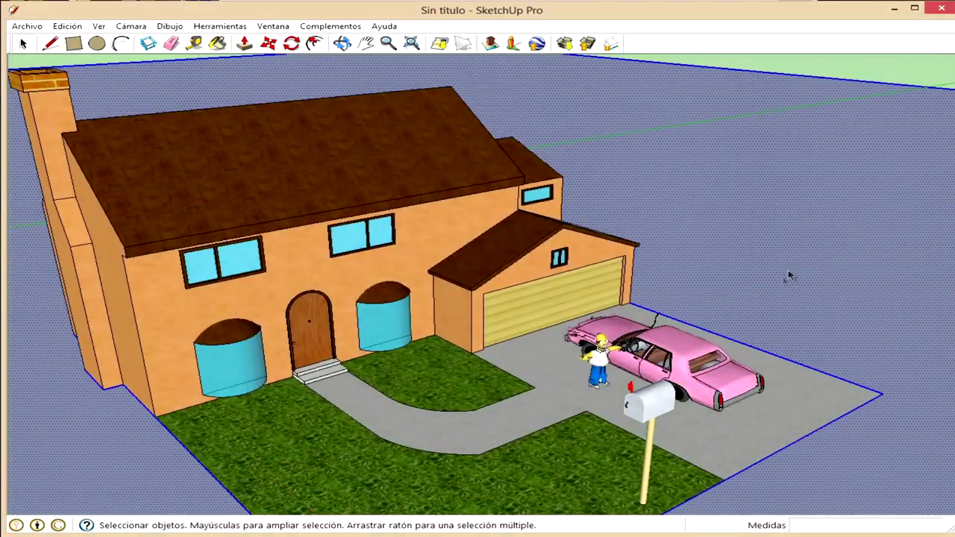
left_click(640, 425)
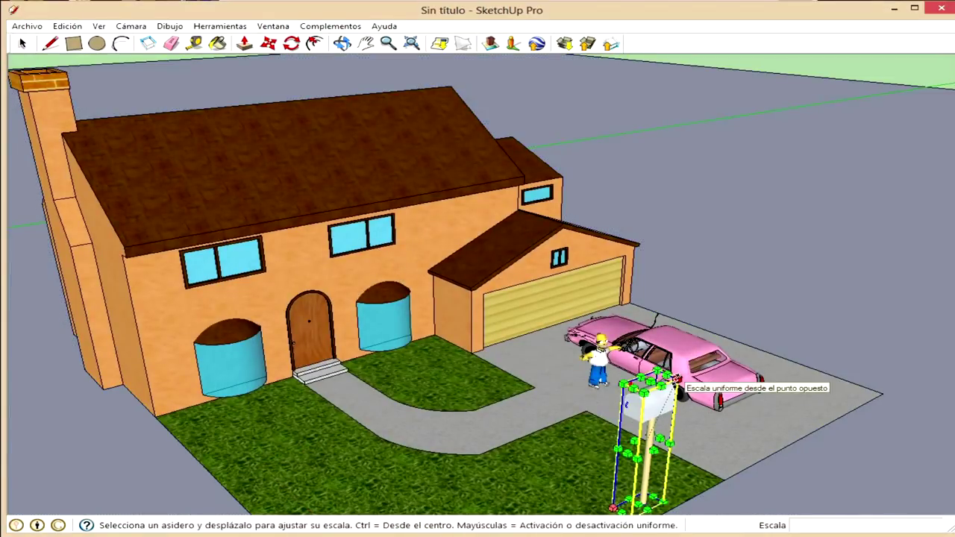
left_click_drag(676, 379, 650, 434)
Place the mailbox at the driveway's edge, then reopen the 3D Gallery.
middle_click_drag(625, 460, 574, 395)
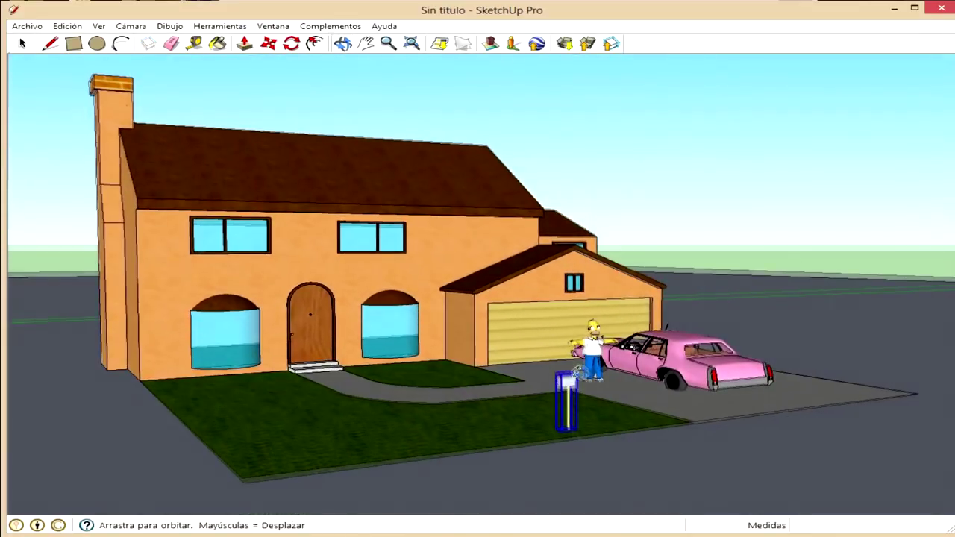
scroll(574, 388, "up", 3)
scroll(594, 367, "up", 3)
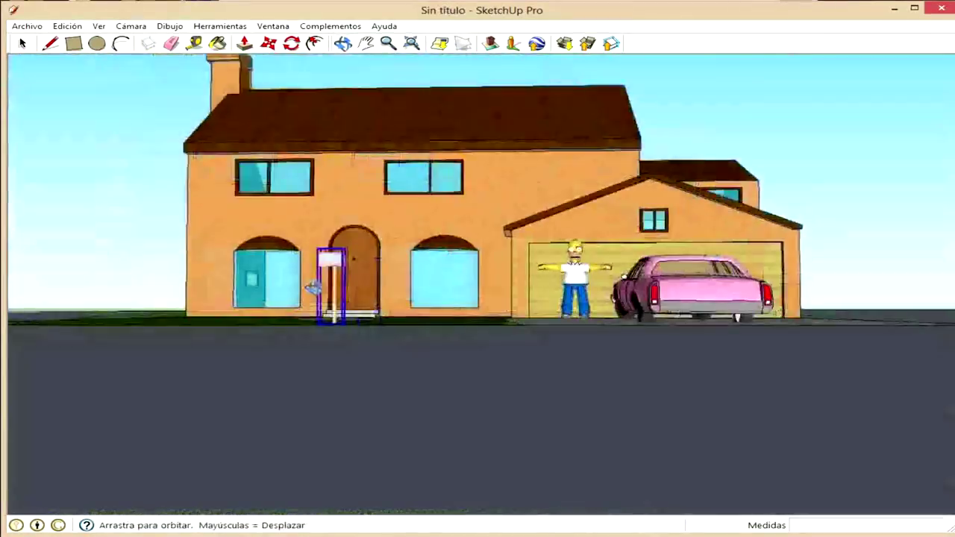
middle_click_drag(772, 425, 418, 388)
scroll(419, 380, "up", 3)
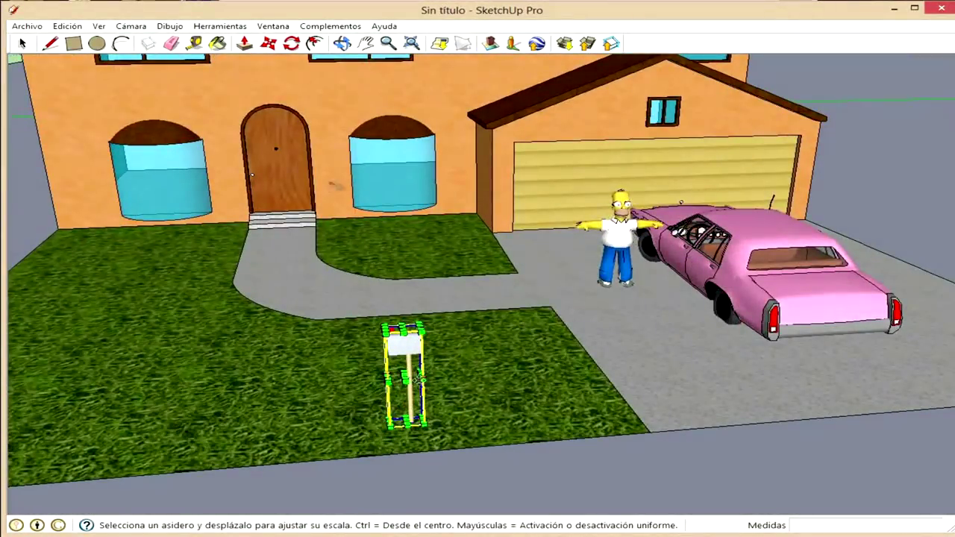
left_click(422, 427)
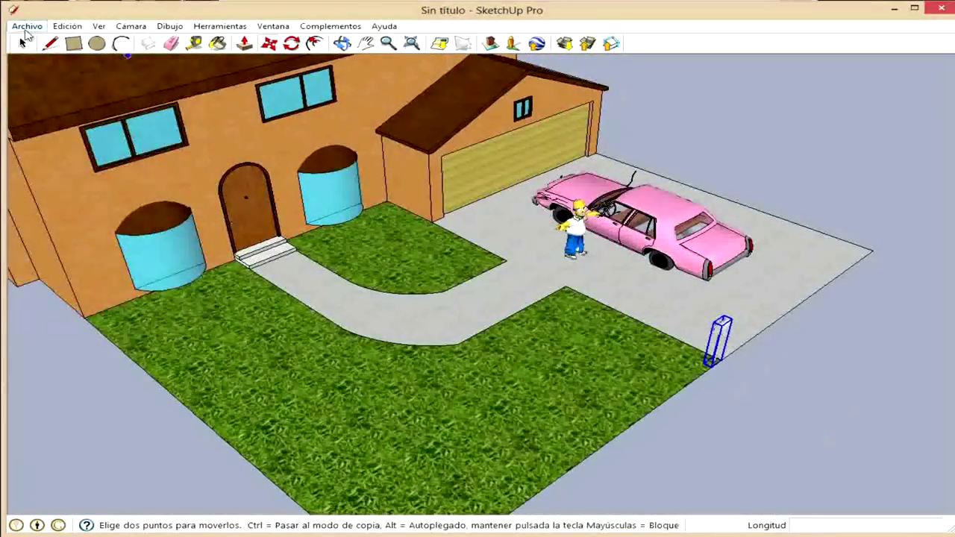
left_click(27, 28)
left_click(254, 207)
type("arbusto")
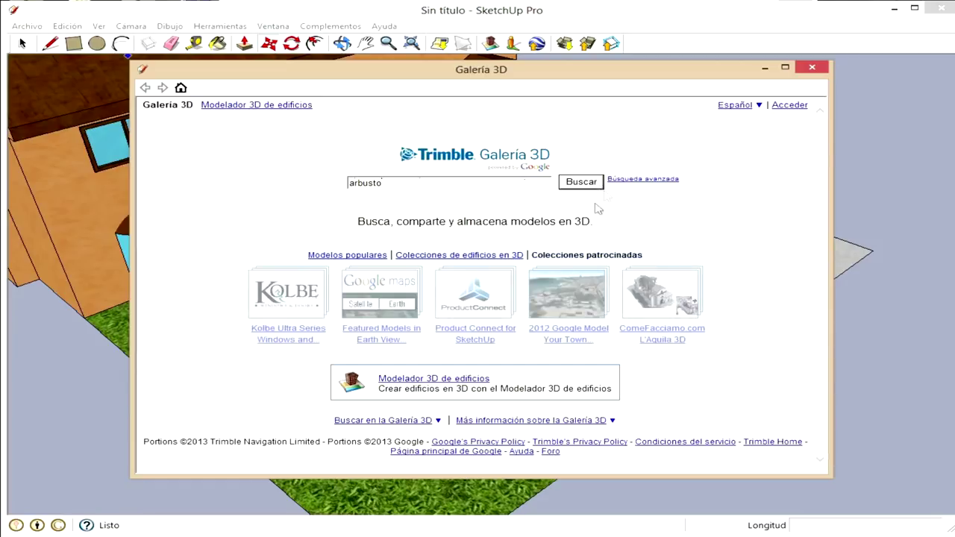
Search 'arbusto', download the bush model and place it in front of the house.
left_click(584, 191)
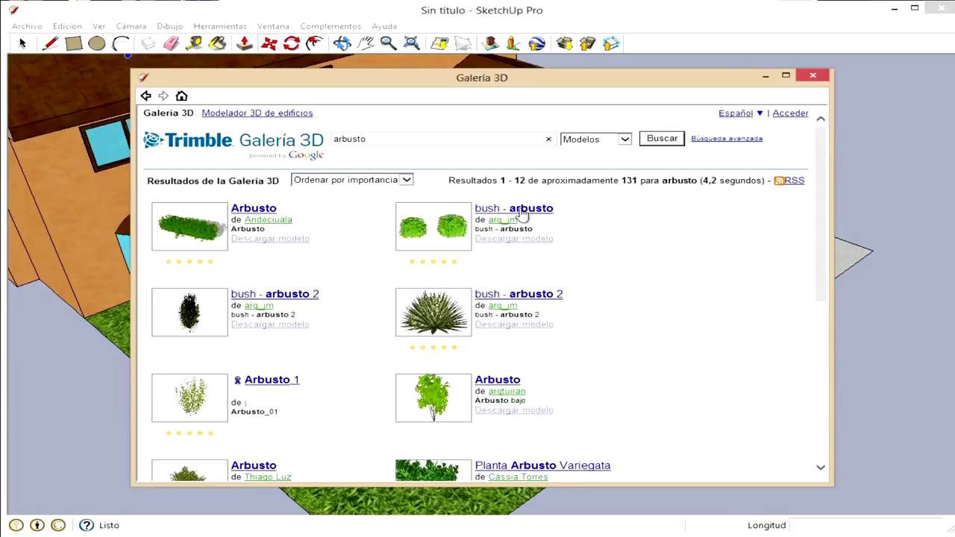
scroll(522, 217, "down", 5)
scroll(493, 298, "up", 5)
left_click(513, 208)
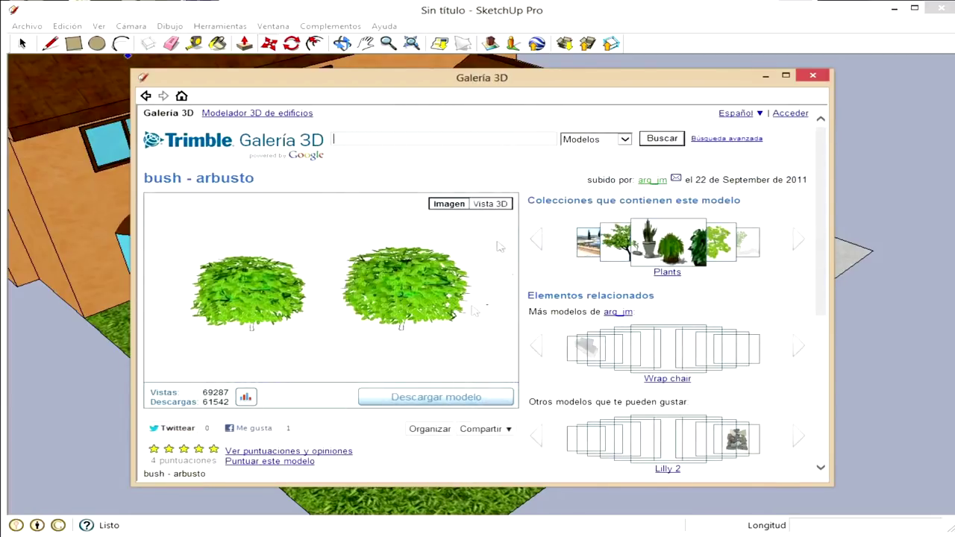
left_click(435, 397)
left_click(469, 314)
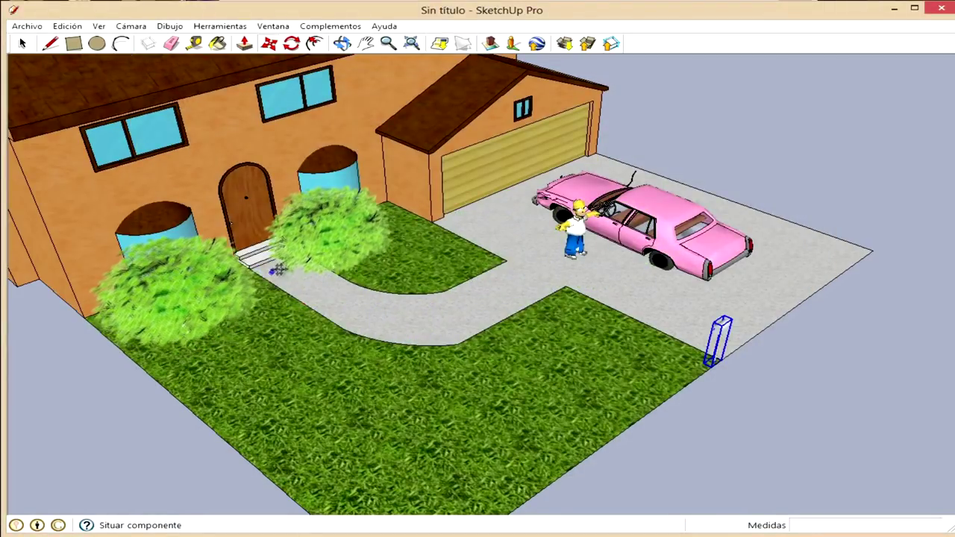
left_click(276, 270)
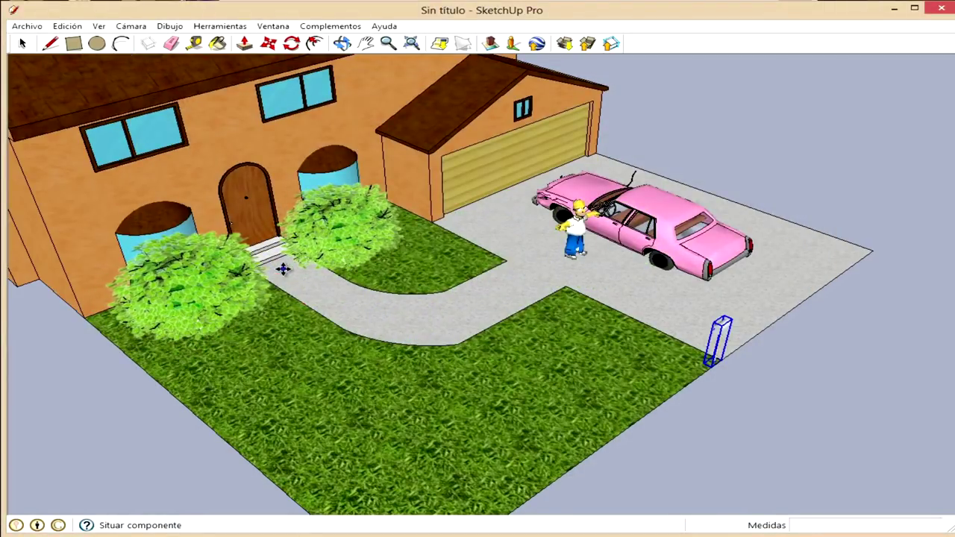
Scale the bushes to 0.34 and move them before the left arched window.
key("s")
mouse_move(443, 181)
left_mouse_down()
mouse_move(198, 288)
mouse_move(213, 281)
left_mouse_up()
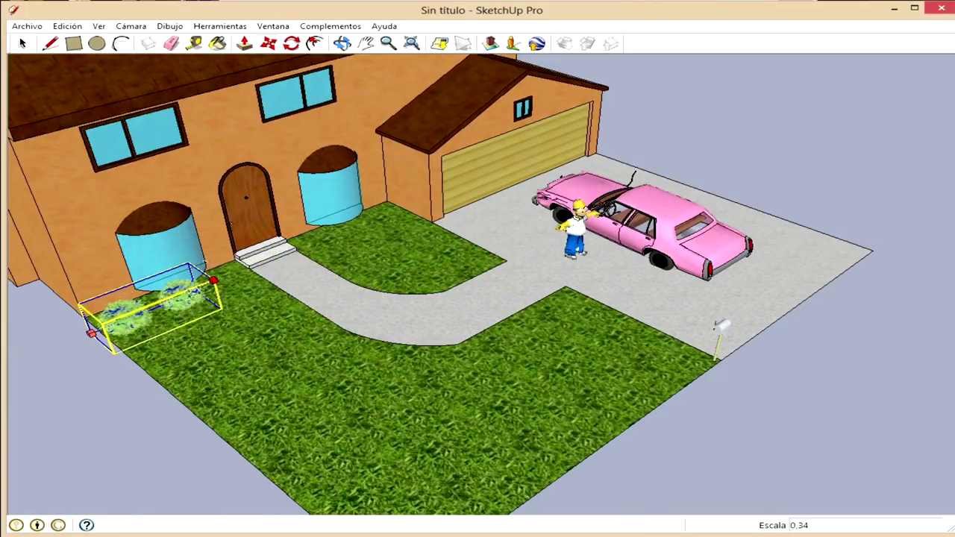
left_click(214, 281)
left_click(268, 44)
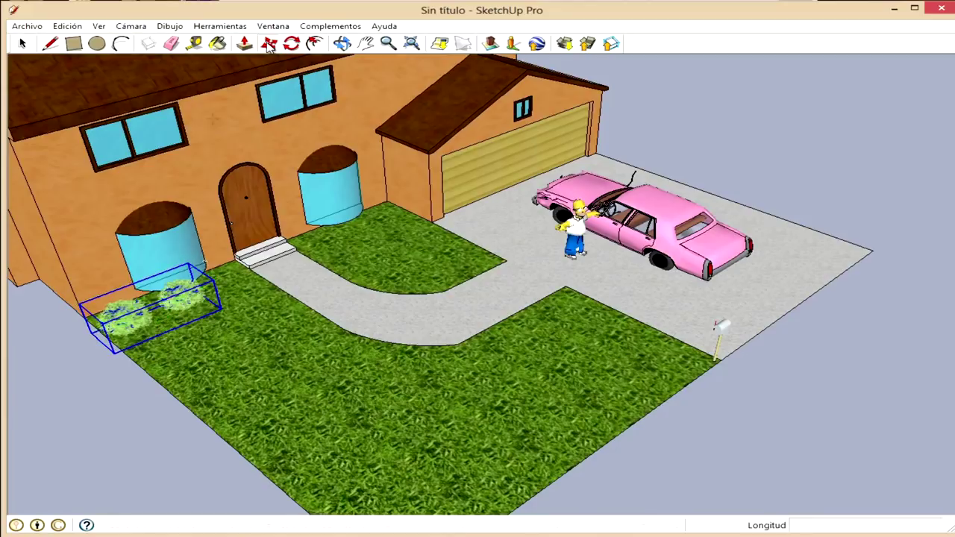
left_click_drag(166, 304, 203, 279)
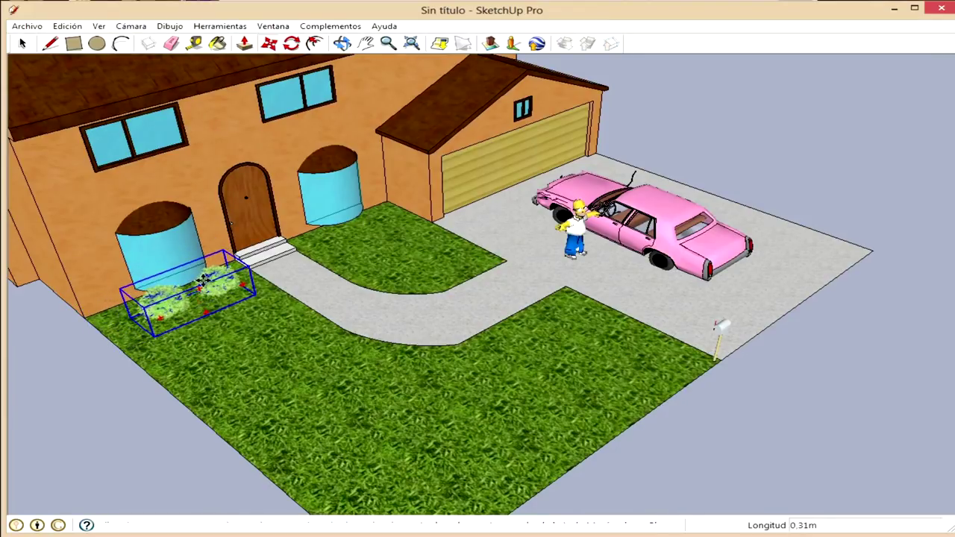
middle_click_drag(313, 215, 321, 187)
scroll(321, 224, "up", 5)
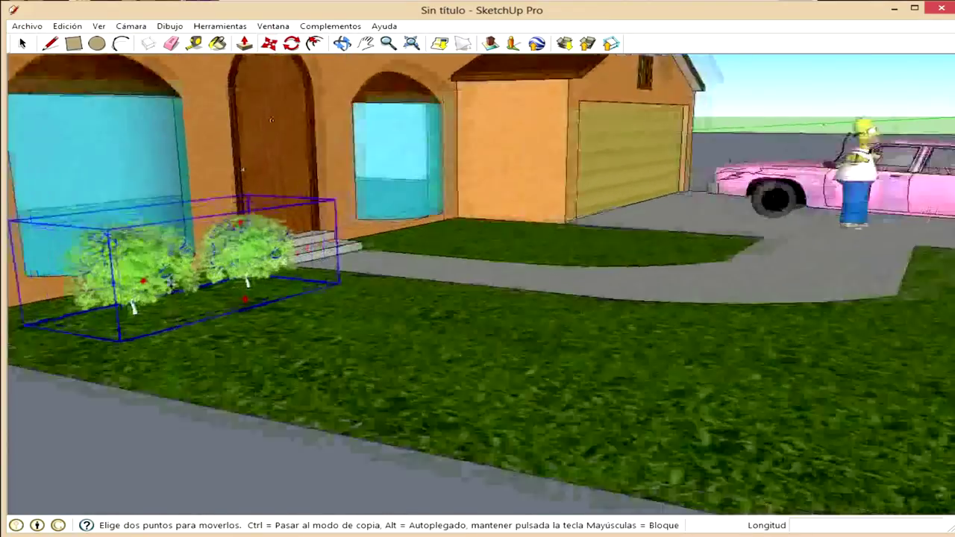
middle_click_drag(320, 224, 328, 202)
scroll(100, 245, "down", 5)
middle_click_drag(100, 246, 157, 279)
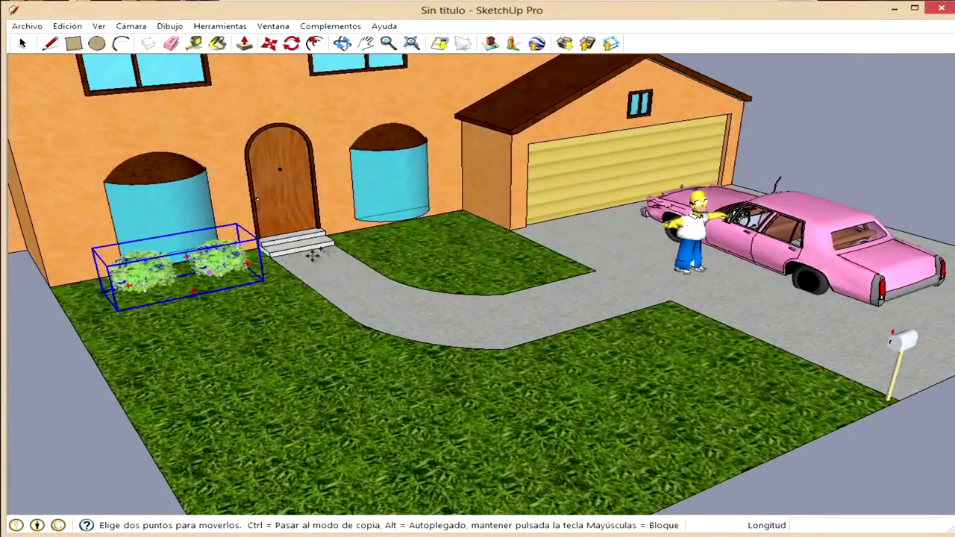
Paste a copy of the bushes in front of the right window and review the house.
key("ctrl+v")
left_click(382, 253)
scroll(478, 283, "down", 5)
mouse_move(552, 291)
middle_mouse_down()
mouse_move(565, 326)
mouse_move(363, 503)
middle_mouse_up()
scroll(299, 438, "up", 2)
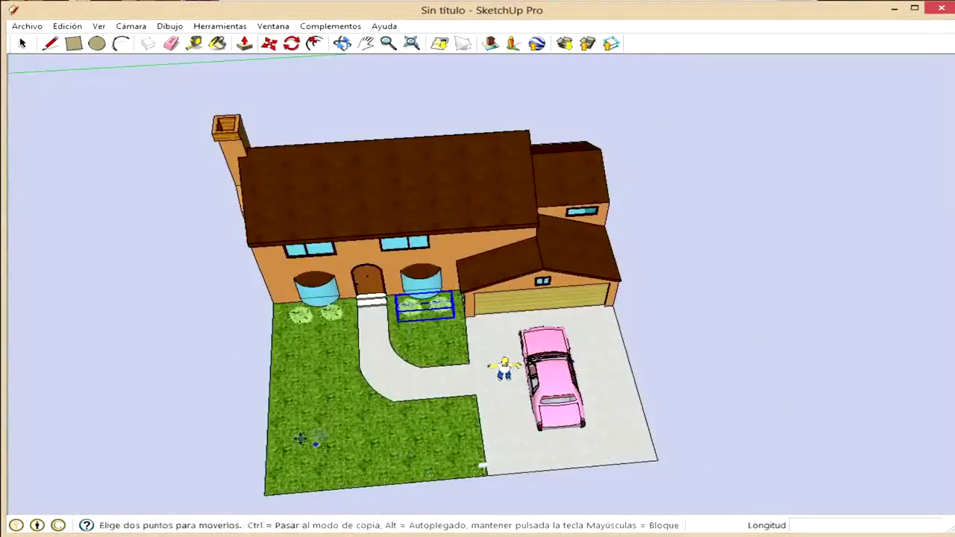
middle_click_drag(300, 439, 514, 335)
scroll(518, 358, "up", 3)
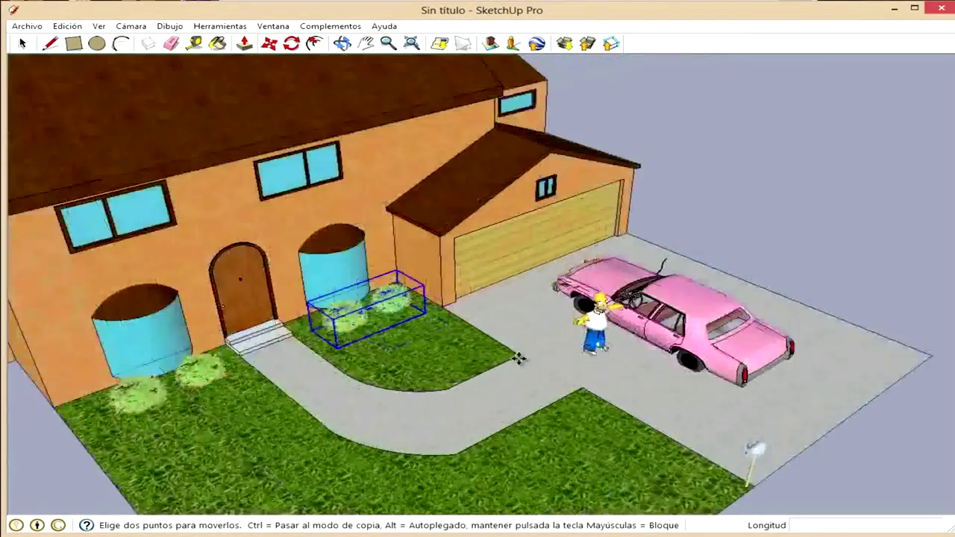
scroll(402, 401, "down", 1)
mouse_move(402, 401)
middle_mouse_down()
mouse_move(368, 349)
mouse_move(370, 283)
middle_mouse_up()
scroll(388, 373, "up", 3)
scroll(377, 362, "down", 1)
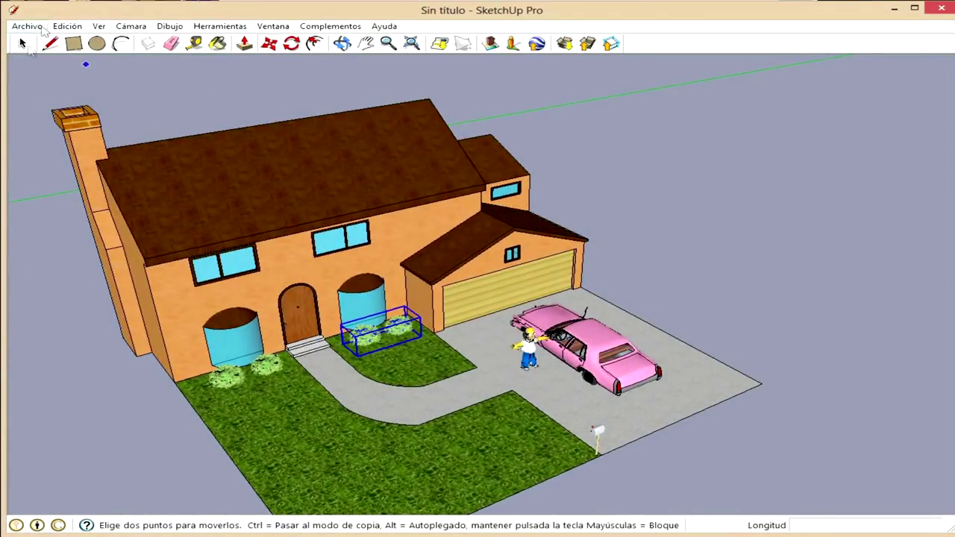
Open and cancel the 2D Graphic export dialog, then open the View menu's toolbar list.
left_click(28, 27)
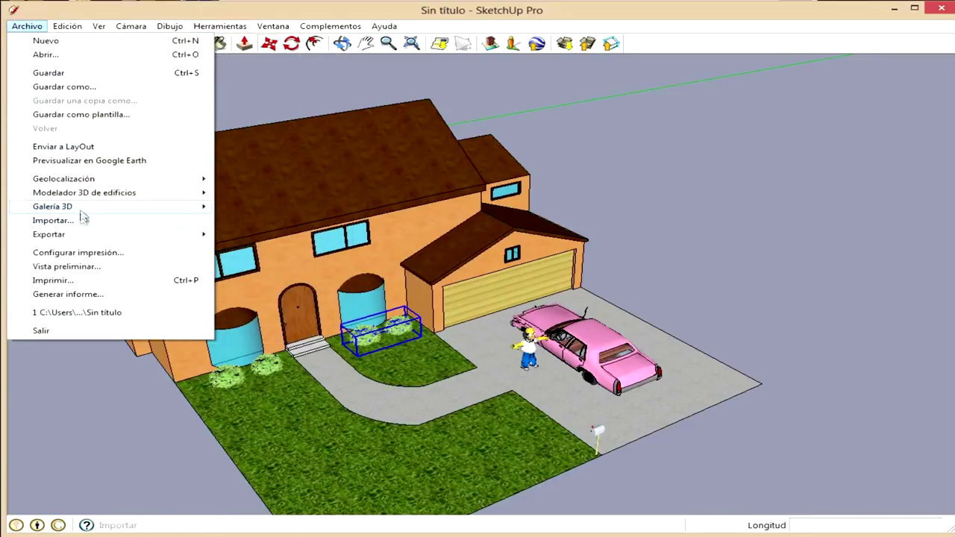
mouse_move(49, 234)
left_click(260, 249)
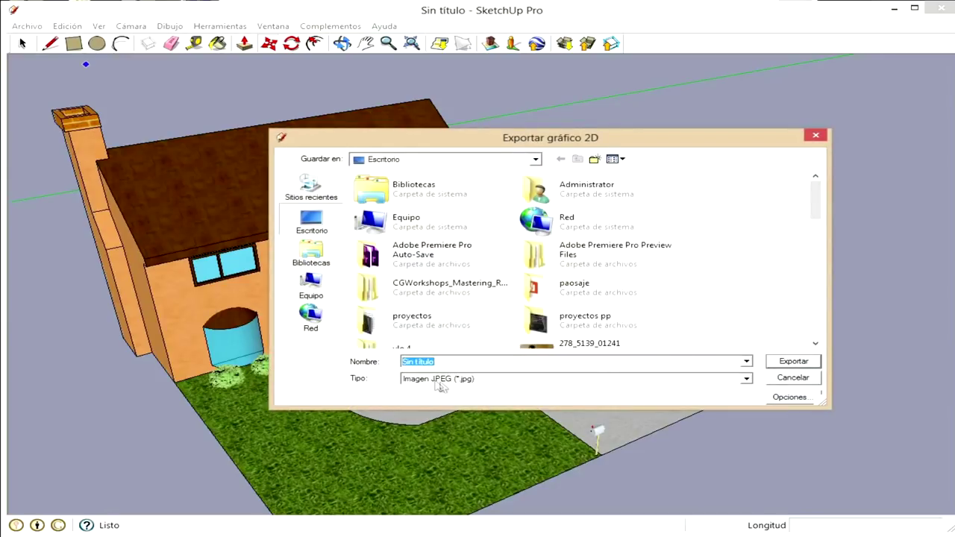
left_click(792, 377)
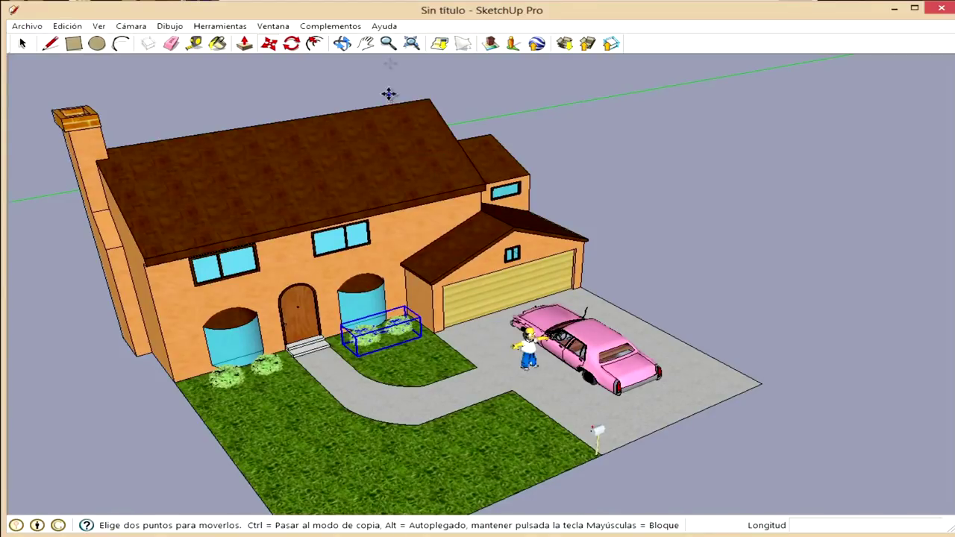
left_click(130, 26)
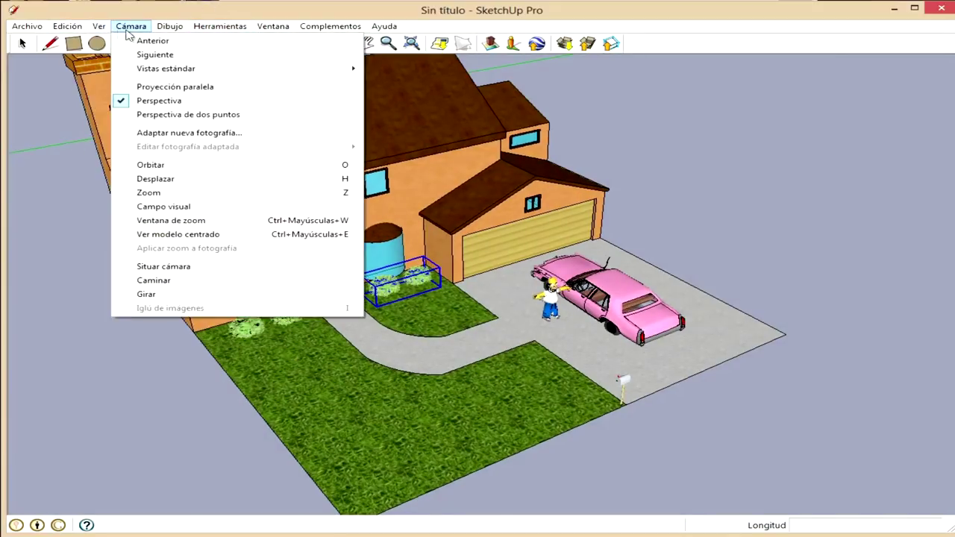
mouse_move(158, 40)
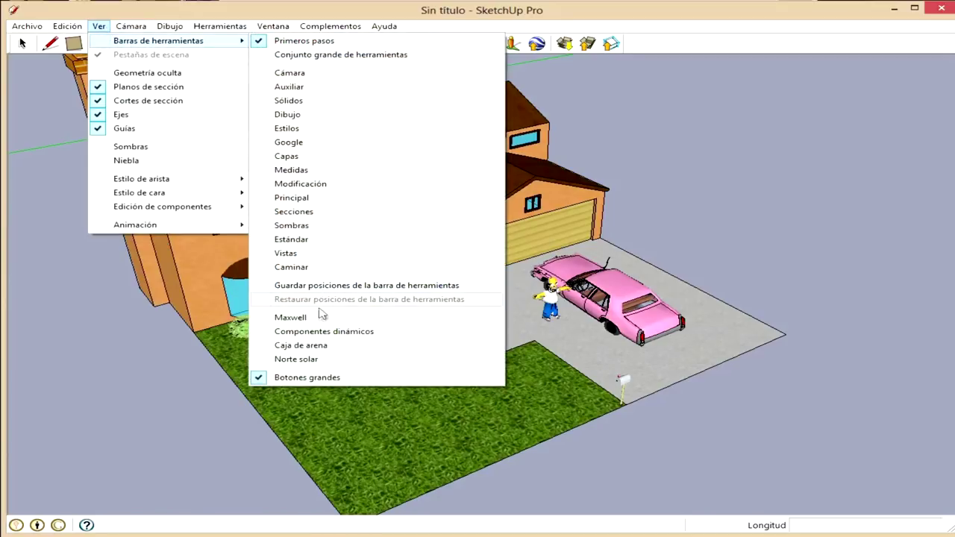
Show the Maxwell toolbar, move it off the model, and open the Shadows settings.
left_click(298, 317)
left_click_drag(412, 269, 561, 78)
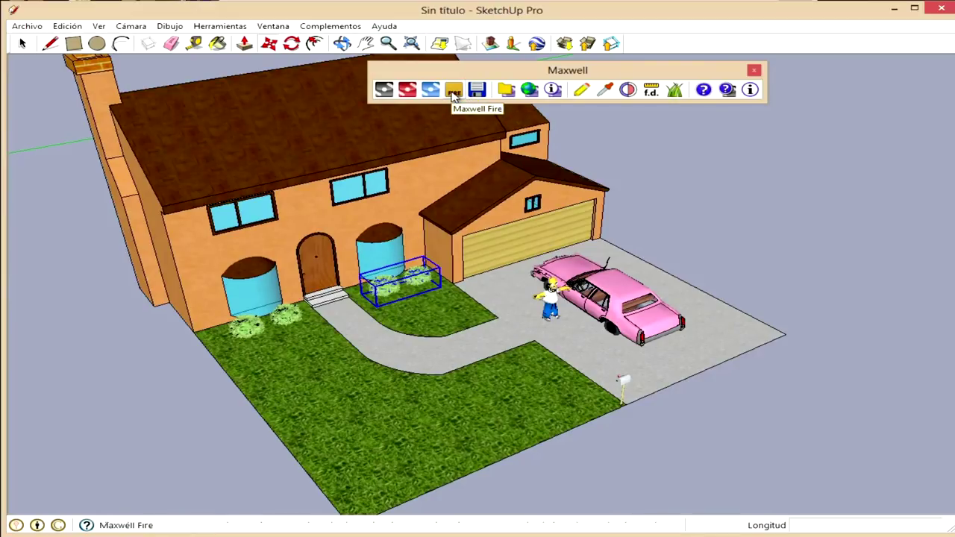
key("m")
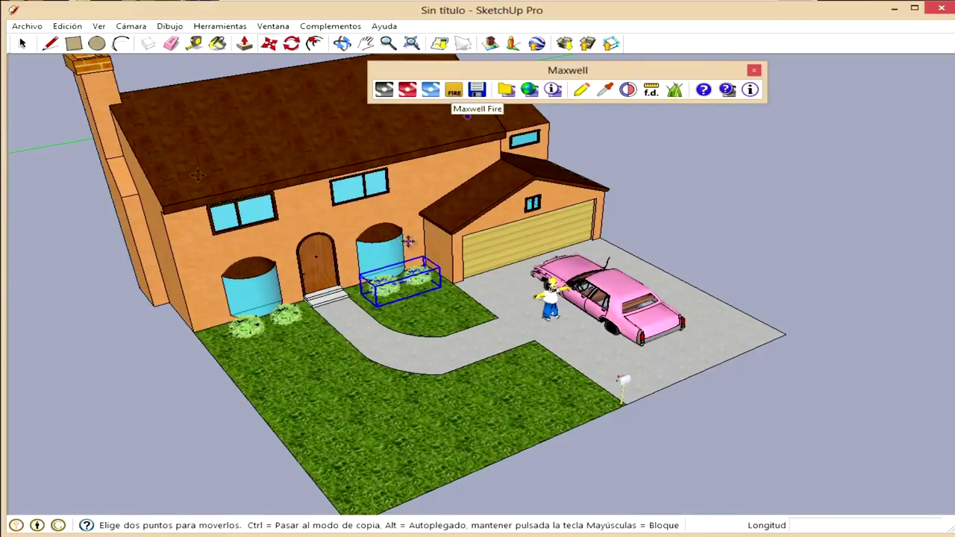
left_click(98, 27)
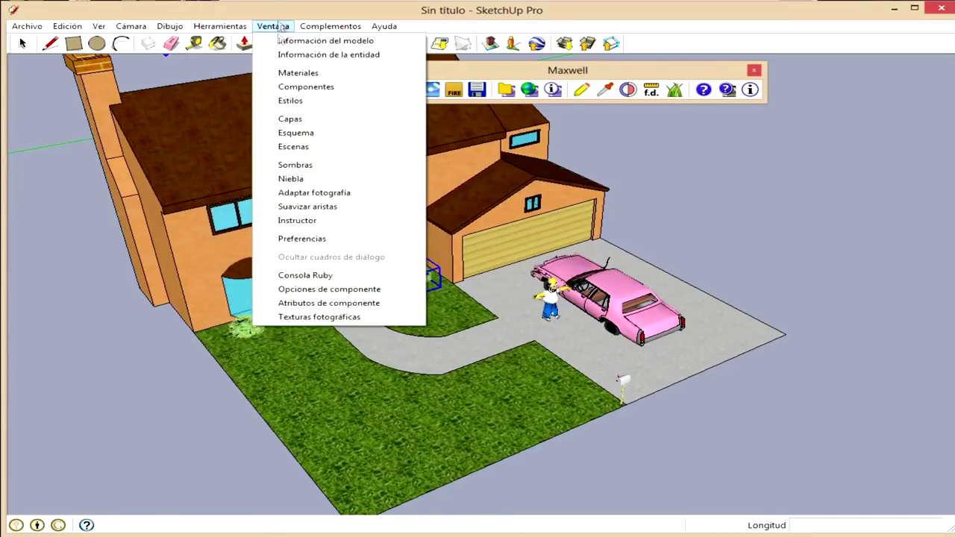
left_click(309, 165)
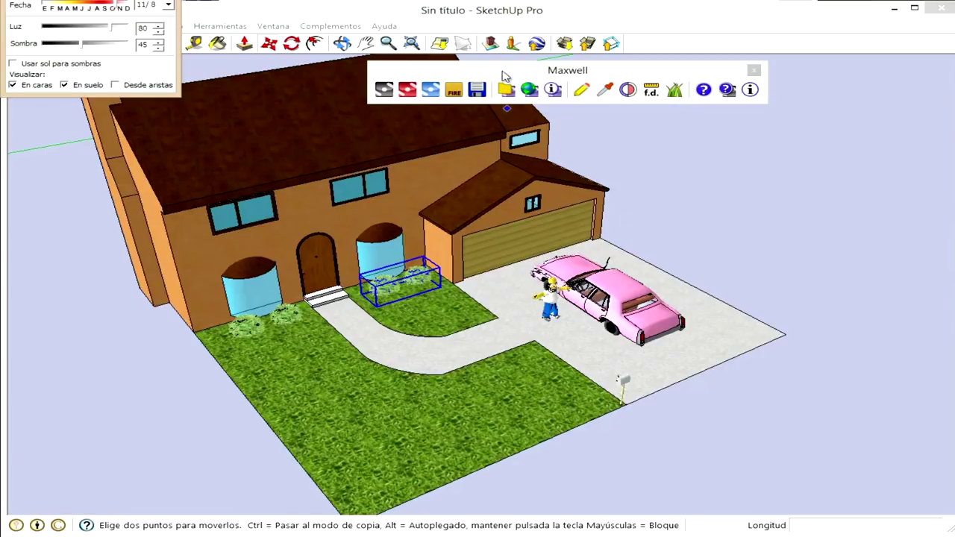
Dock the Maxwell toolbar with the main toolbars and turn on shadows (light 80, shade 45).
left_click_drag(504, 74, 828, 140)
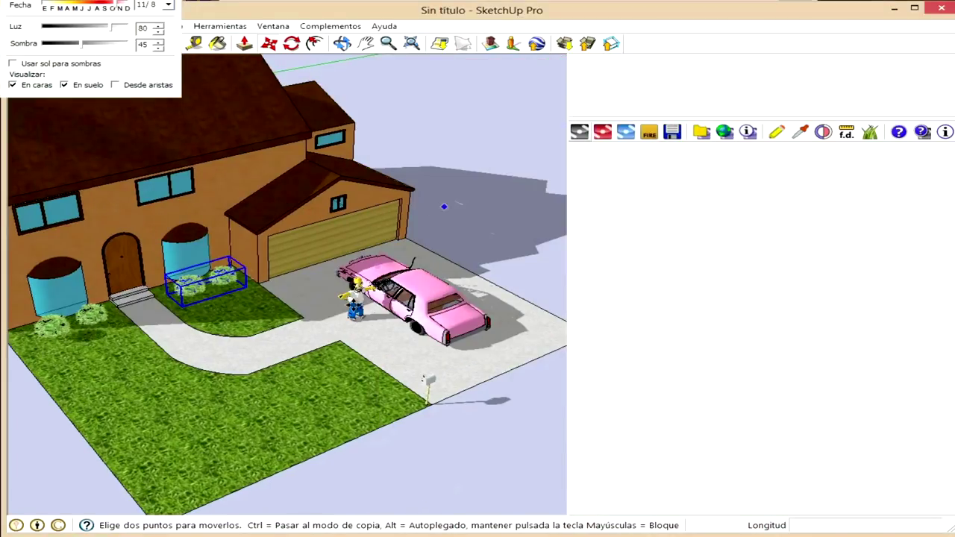
left_click_drag(580, 132, 634, 43)
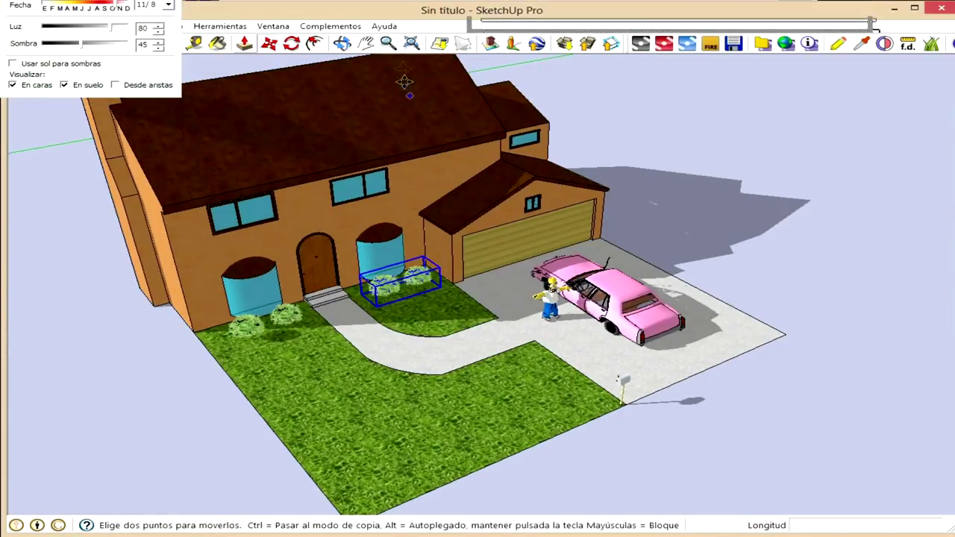
scroll(531, 260, "down", 2)
mouse_move(537, 269)
middle_mouse_down()
mouse_move(597, 298)
mouse_move(656, 299)
middle_mouse_up()
scroll(631, 322, "up", 2)
scroll(630, 323, "up", 2)
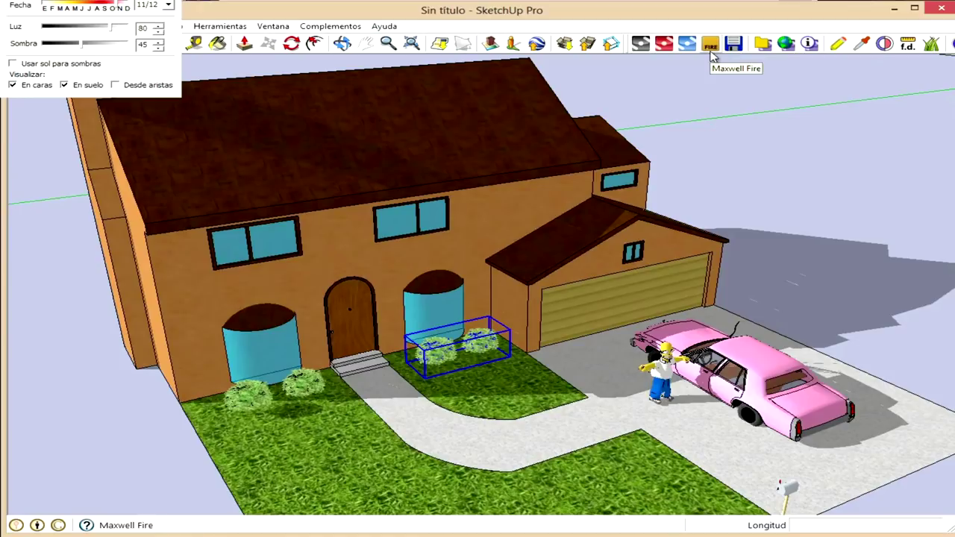
left_click(710, 45)
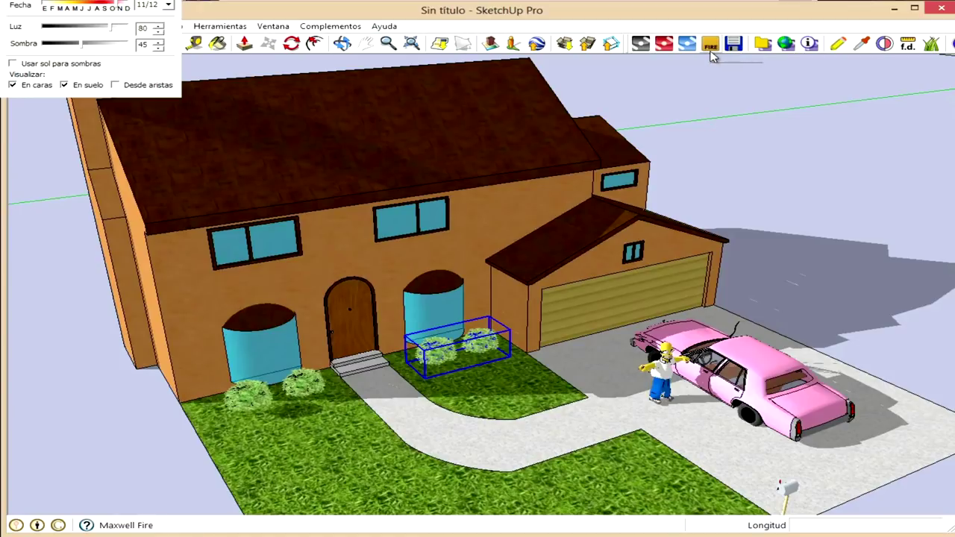